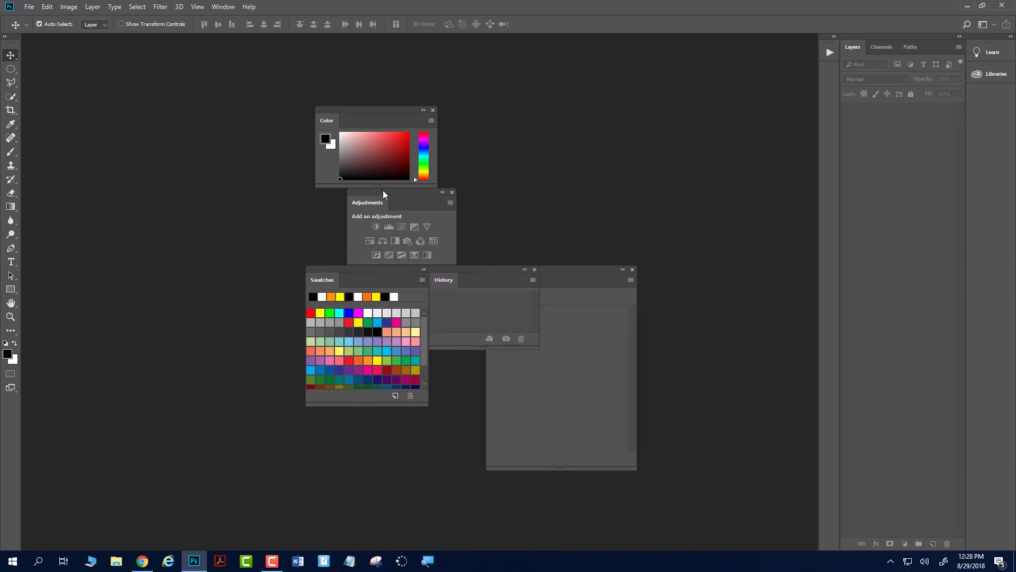
# Group the floating Color panel with Adjustments, and move the Properties panel and the linked Swatches and History panels apart
pyautogui.moveTo(367, 114); pyautogui.dragTo(396, 202)
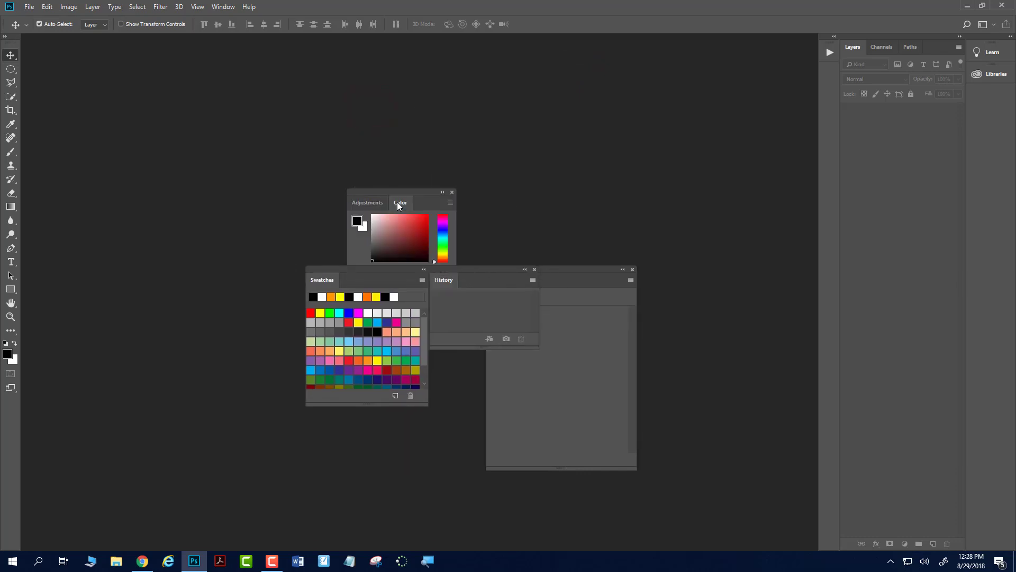
pyautogui.moveTo(576, 273); pyautogui.dragTo(196, 121)
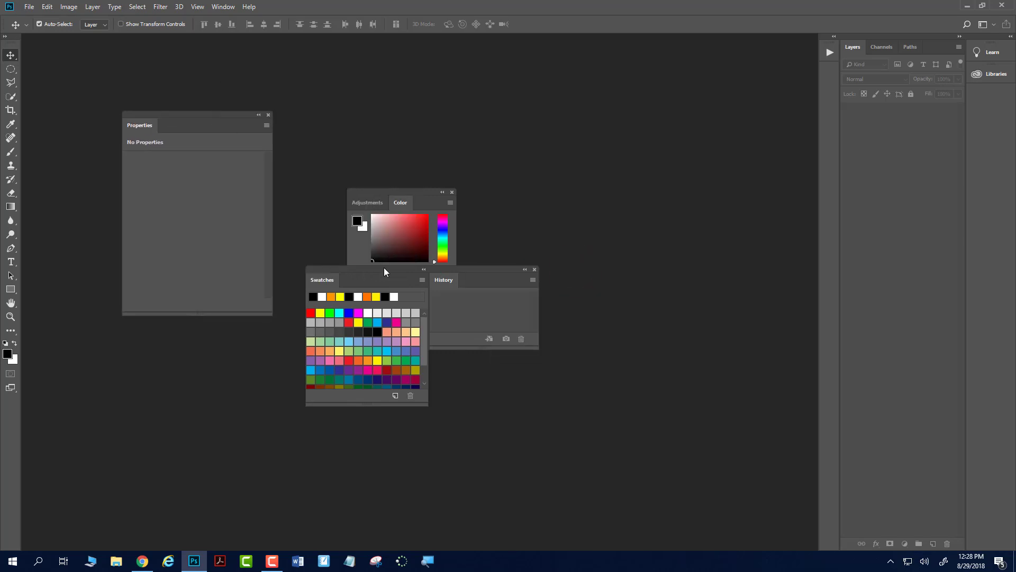
pyautogui.moveTo(370, 271); pyautogui.dragTo(515, 127)
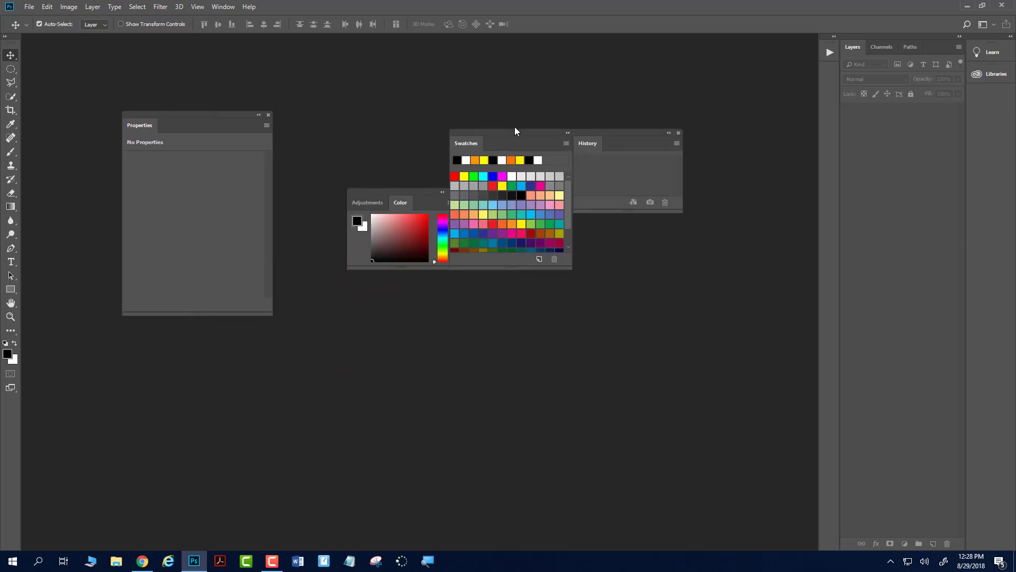
# Close all the floating panels: Swatches with History, Properties, and Adjustments with Color
pyautogui.click(678, 133)
pyautogui.click(269, 115)
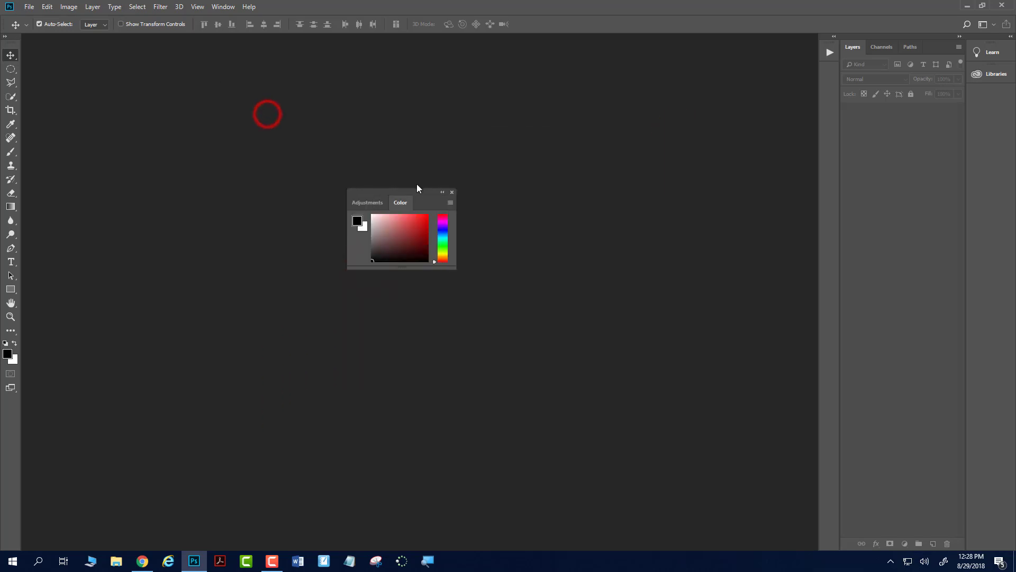
pyautogui.click(452, 193)
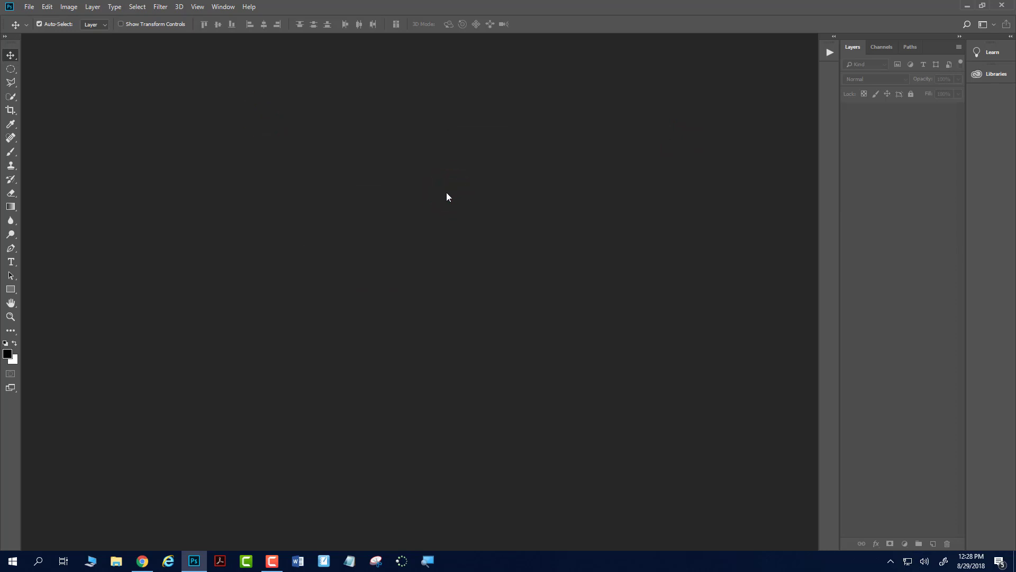
# Bring back the History panel and detach it from the Swatches panel
pyautogui.click(230, 6)
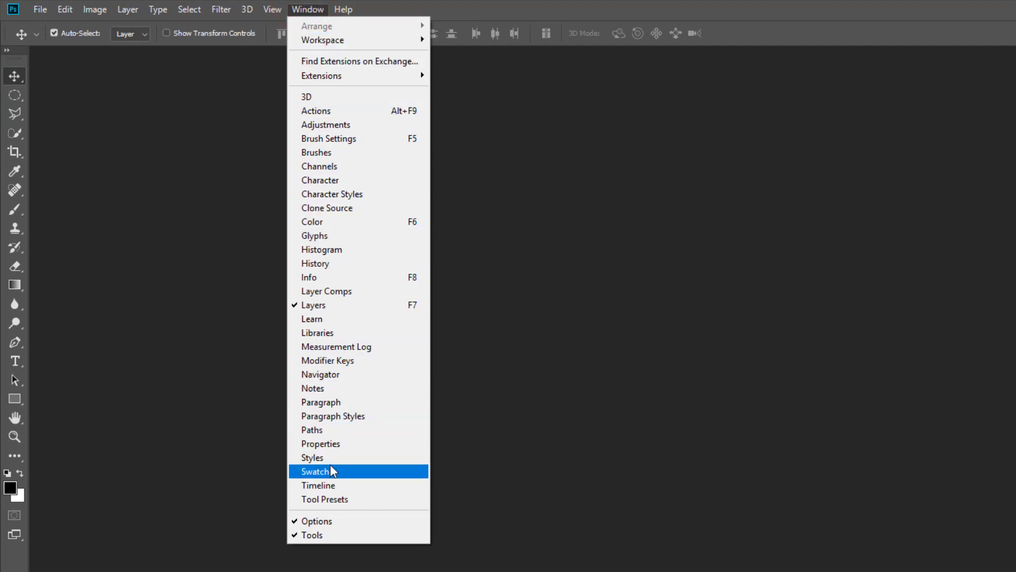
pyautogui.click(317, 264)
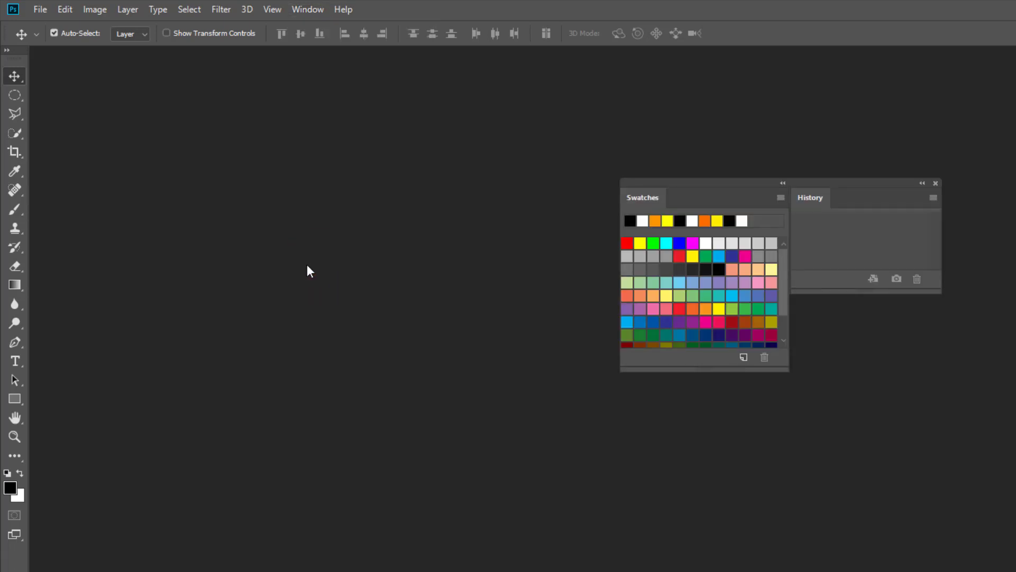
pyautogui.moveTo(815, 196); pyautogui.dragTo(818, 235)
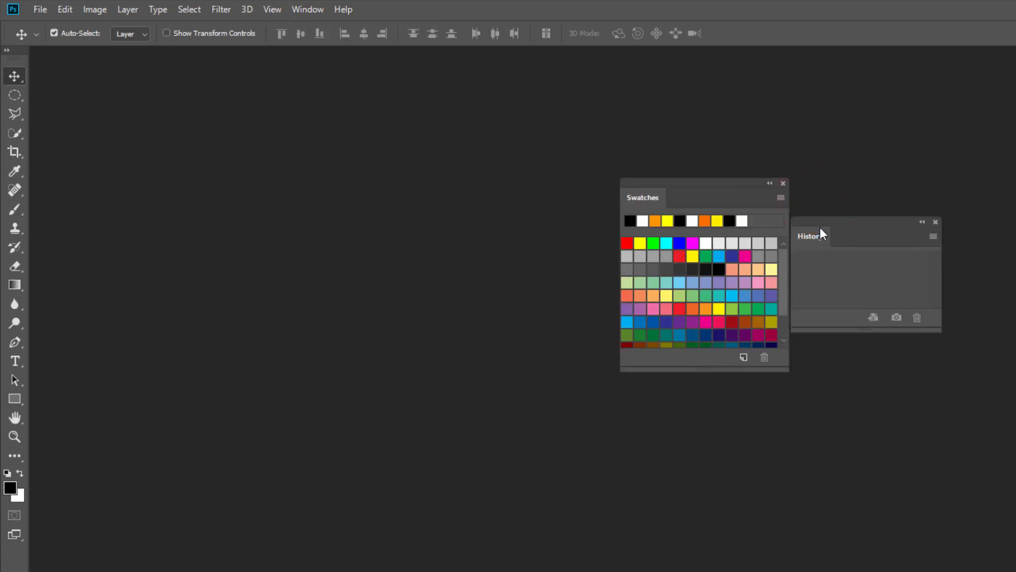
# Reset the Essentials workspace to its default layout and collapse the Learn and Libraries panels to icons
pyautogui.click(305, 9)
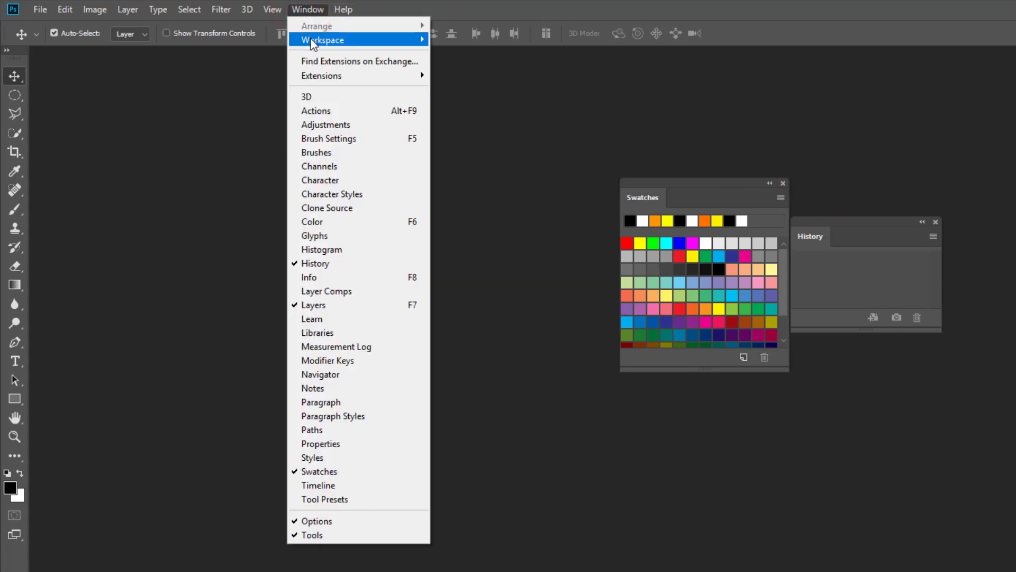
pyautogui.moveTo(392, 44)
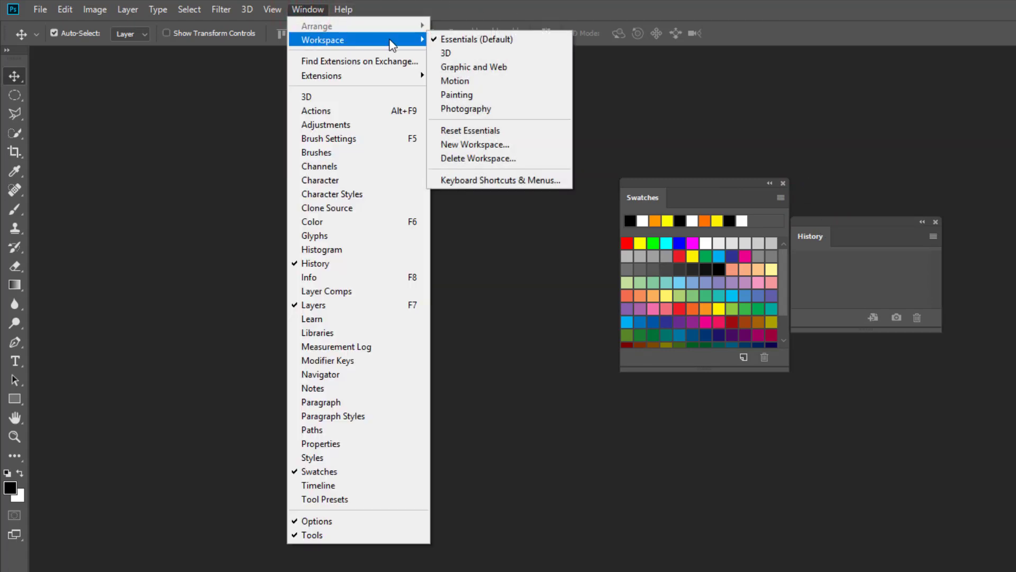
pyautogui.click(467, 131)
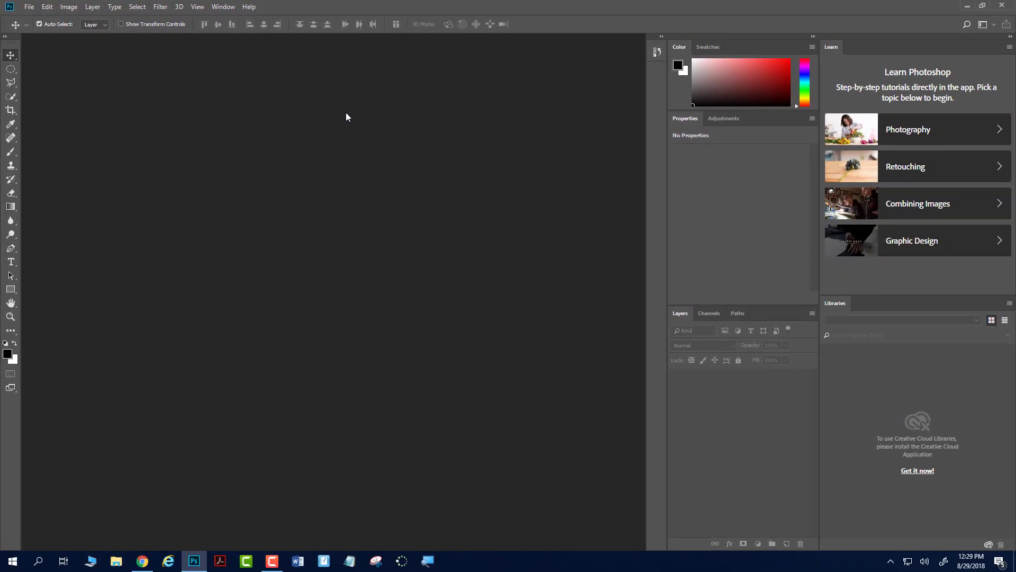
pyautogui.click(1010, 37)
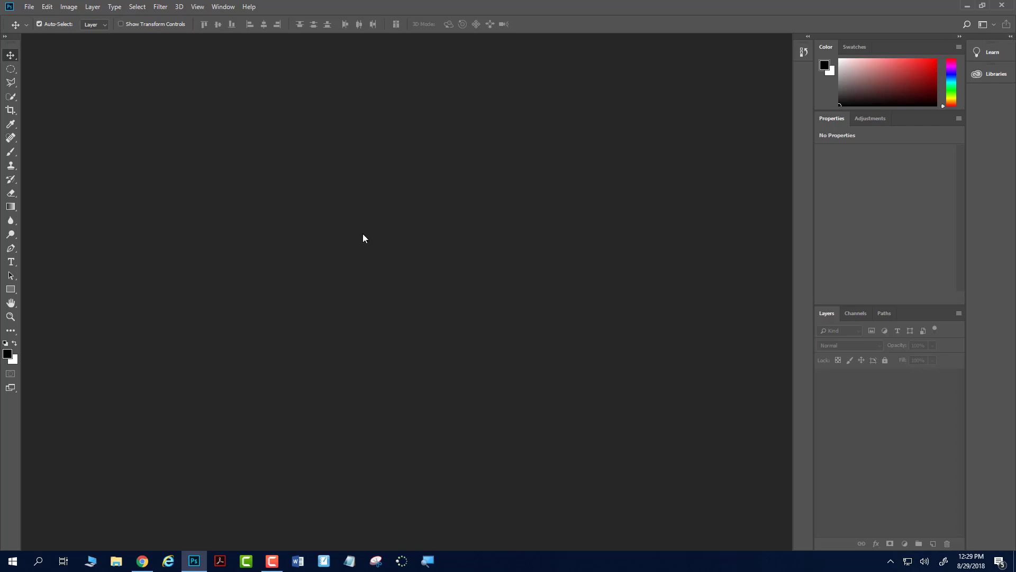
# Create a new document measured in pixels, 2100 x 1500 at 300 pixels/inch, RGB Color with a white background
pyautogui.click(29, 7)
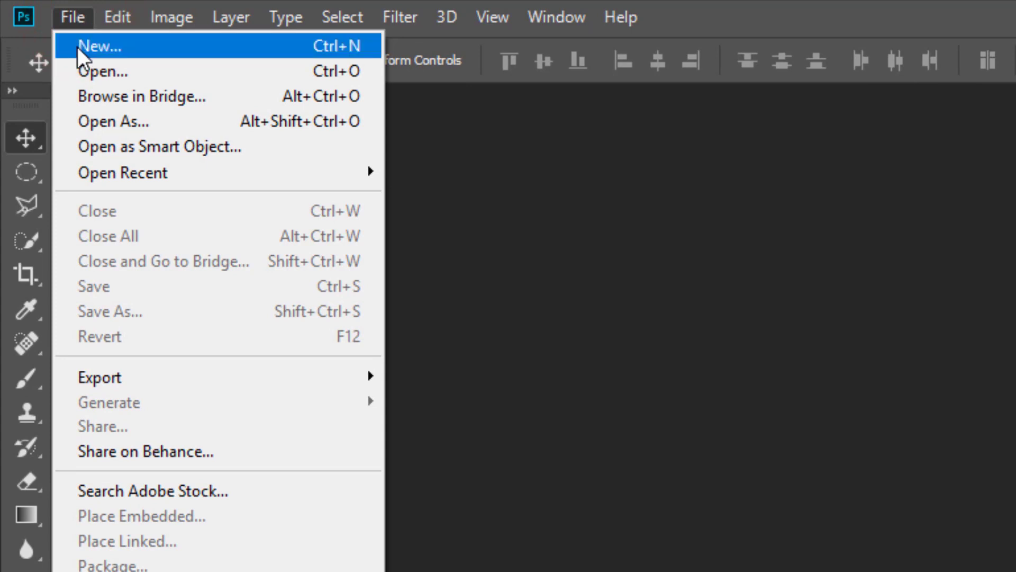
pyautogui.click(335, 51)
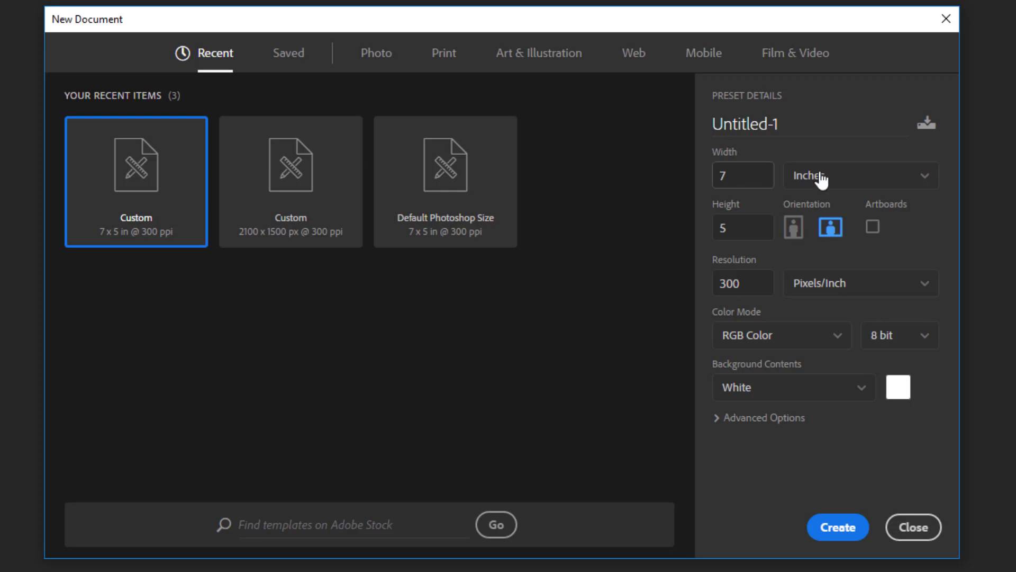
pyautogui.click(926, 182)
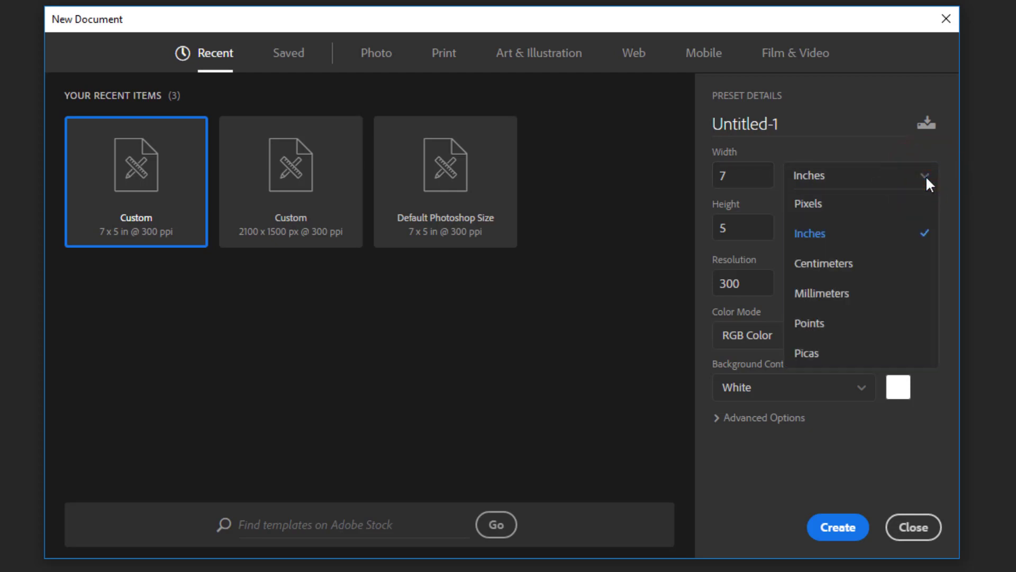
pyautogui.click(803, 204)
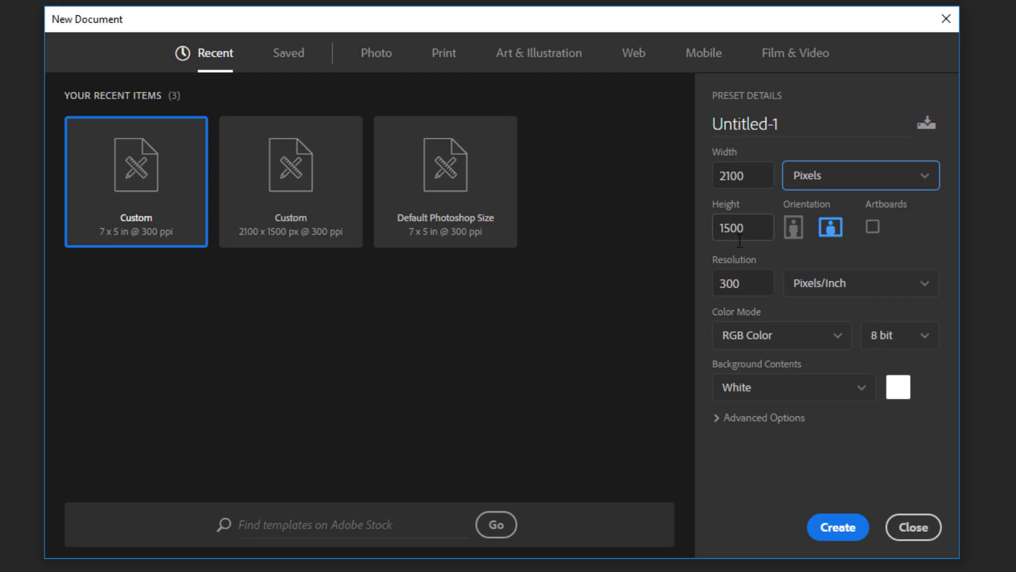
pyautogui.click(827, 527)
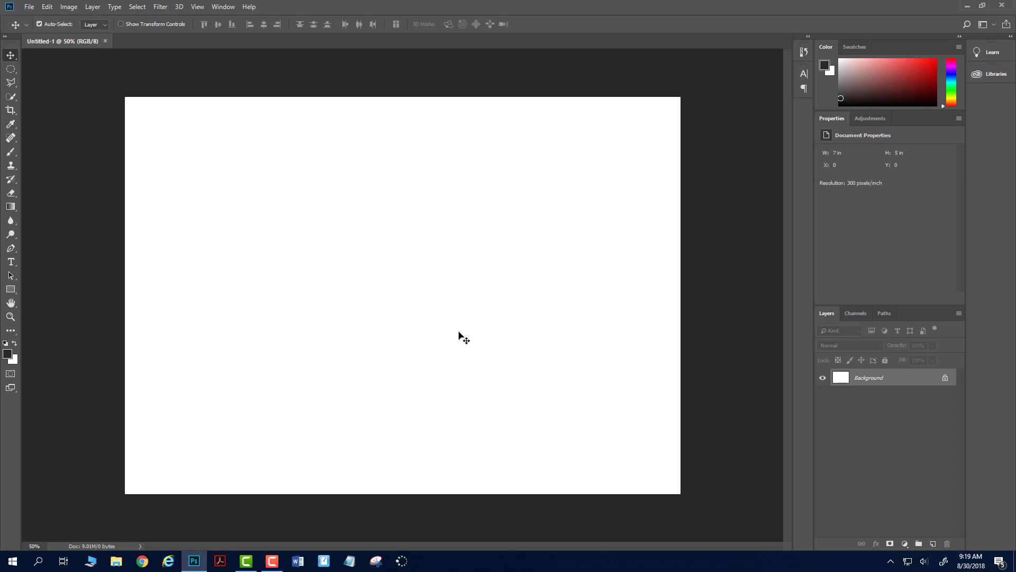
# Paint thick, looping dark grey strokes across the upper canvas with the Brush tool
pyautogui.press('b')
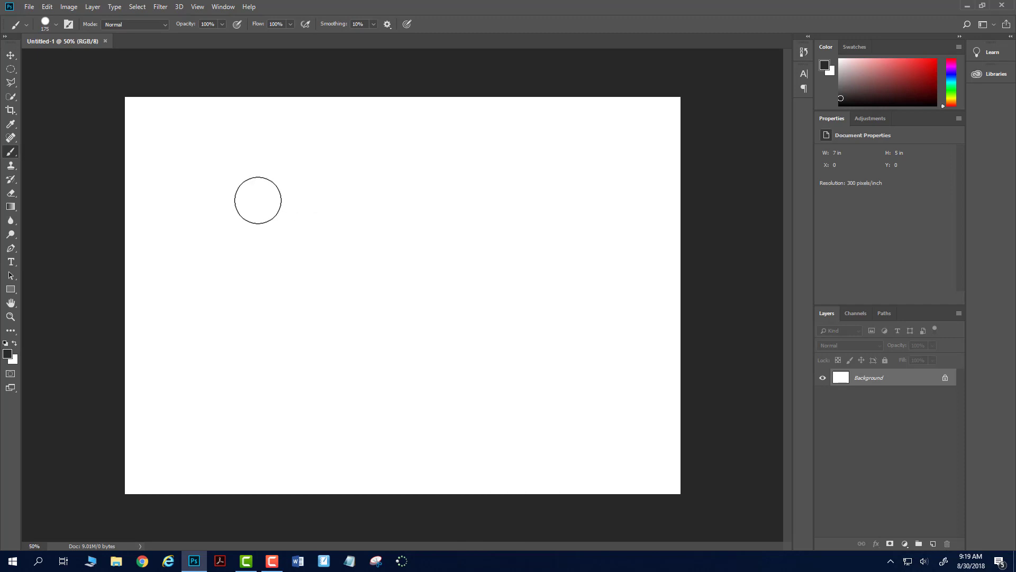
pyautogui.moveTo(233, 190)
pyautogui.mouseDown()
pyautogui.moveTo(256, 179)
pyautogui.moveTo(402, 232)
pyautogui.mouseUp()
pyautogui.moveTo(465, 220)
pyautogui.mouseDown()
pyautogui.moveTo(419, 206)
pyautogui.moveTo(223, 353)
pyautogui.moveTo(237, 291)
pyautogui.moveTo(452, 357)
pyautogui.moveTo(588, 219)
pyautogui.moveTo(449, 134)
pyautogui.moveTo(149, 120)
pyautogui.mouseUp()
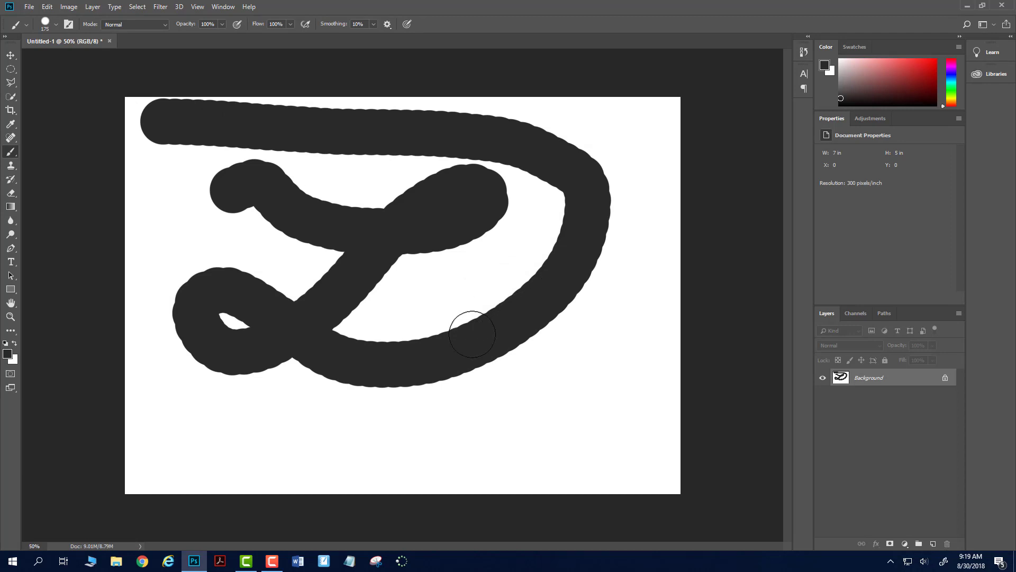
# Undo and redo the dark grey brush stroke several times, leaving it on the canvas
pyautogui.hotkey('ctrl', 'z')
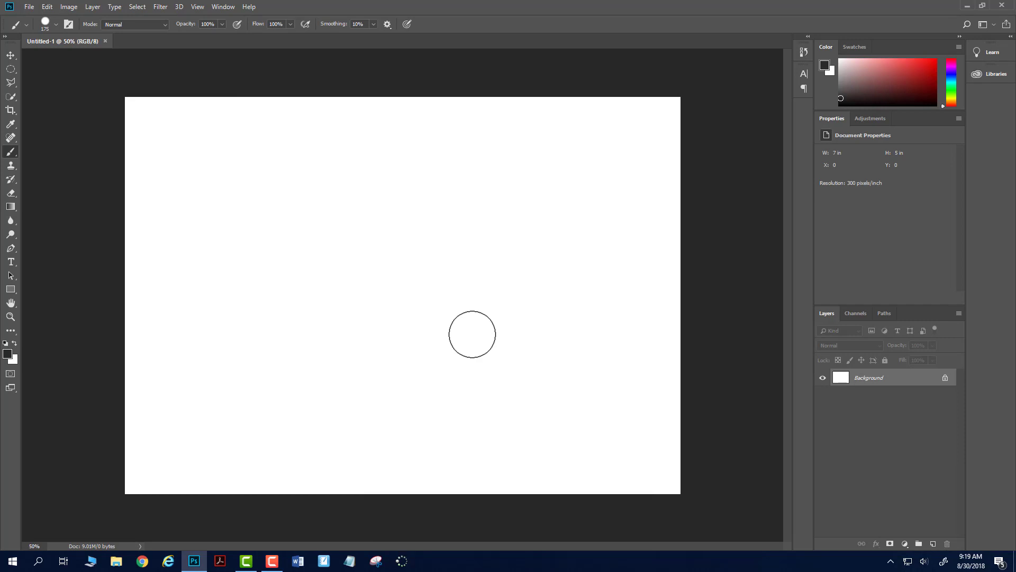
pyautogui.hotkey('ctrl', 'z')
pyautogui.hotkey('ctrl', 'z')
pyautogui.hotkey('ctrl', 'z')
pyautogui.hotkey('ctrl', 'z')
pyautogui.hotkey('ctrl', 'z')
pyautogui.hotkey('ctrl', 'z')
pyautogui.hotkey('ctrl', 'z')
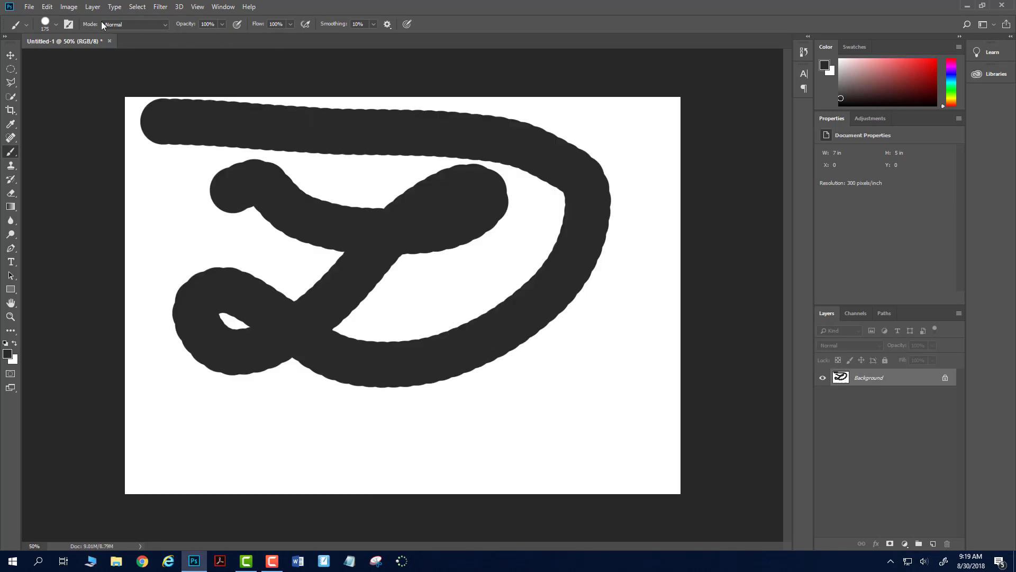
pyautogui.click(47, 7)
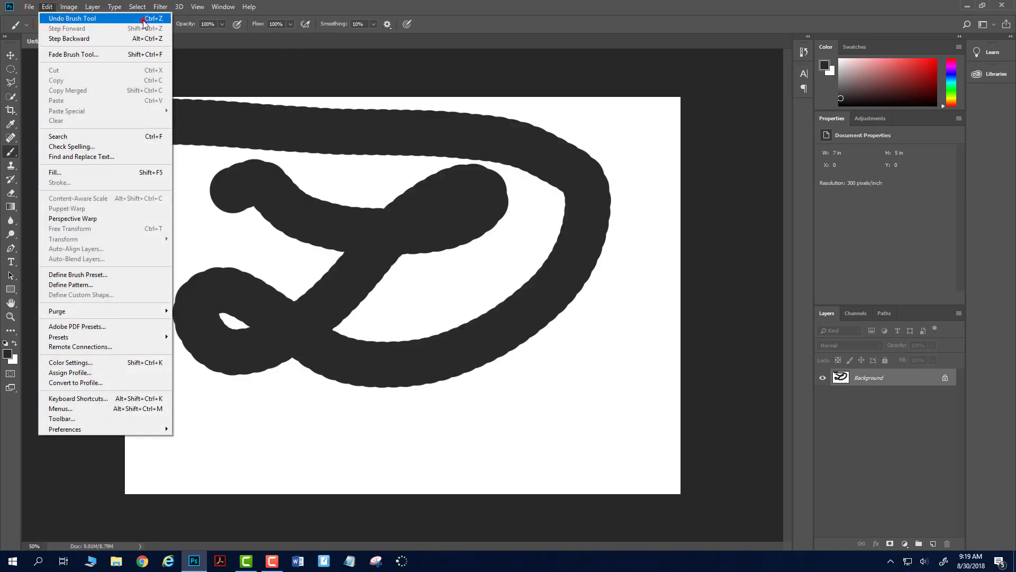
pyautogui.click(143, 19)
pyautogui.click(48, 7)
pyautogui.click(52, 19)
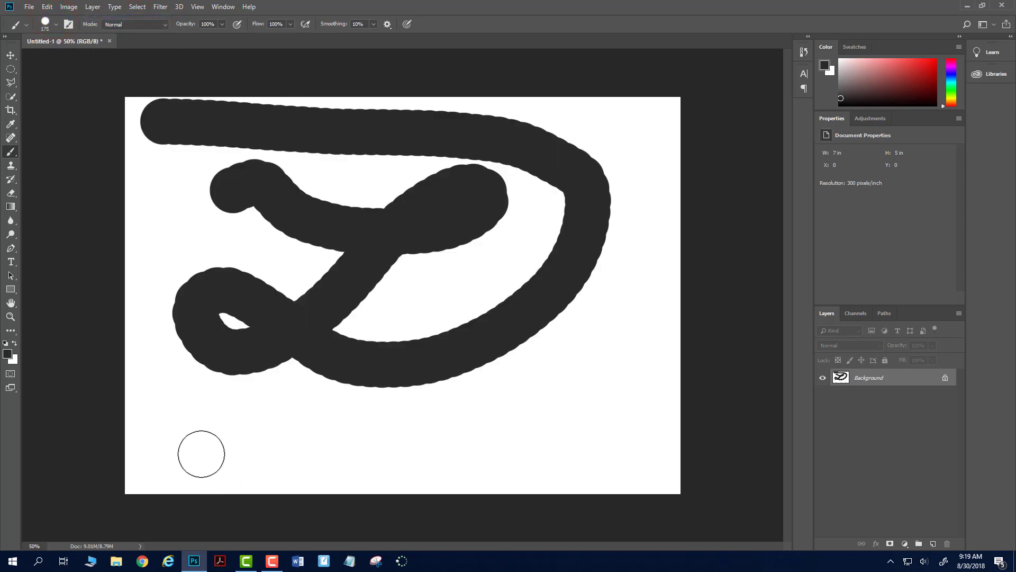
# Paint more dark grey strokes along the lower canvas and through the middle of the existing scribble
pyautogui.moveTo(195, 445)
pyautogui.mouseDown()
pyautogui.moveTo(292, 419)
pyautogui.moveTo(457, 479)
pyautogui.moveTo(564, 362)
pyautogui.moveTo(585, 295)
pyautogui.mouseUp()
pyautogui.click(432, 233)
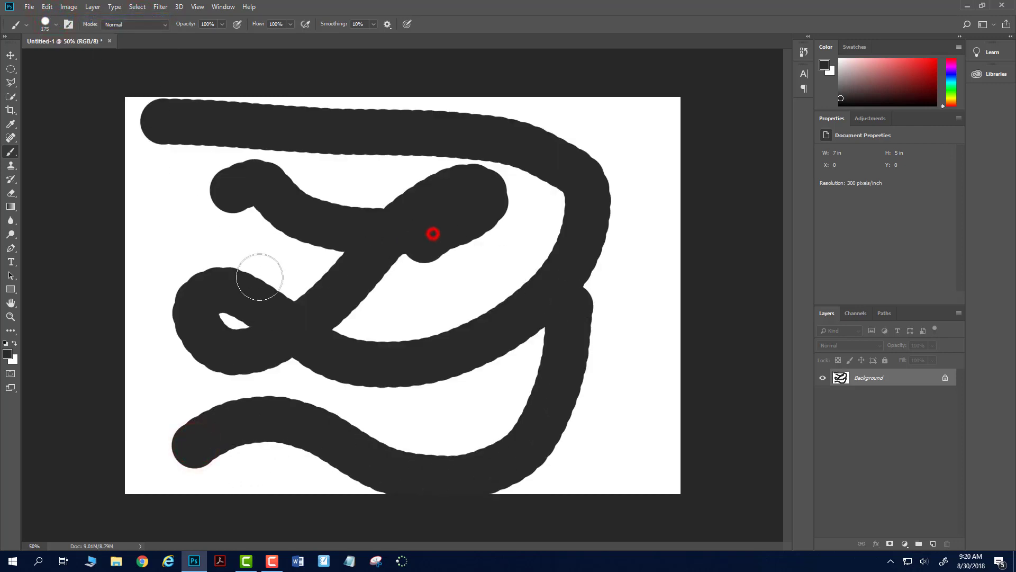
pyautogui.moveTo(259, 278)
pyautogui.mouseDown()
pyautogui.moveTo(432, 298)
pyautogui.moveTo(504, 208)
pyautogui.mouseUp()
# Change the foreground color to bright red and paint thick curved strokes over the grey ones
pyautogui.moveTo(894, 74); pyautogui.dragTo(921, 59)
pyautogui.moveTo(453, 100)
pyautogui.mouseDown()
pyautogui.moveTo(445, 109)
pyautogui.moveTo(535, 503)
pyautogui.mouseUp()
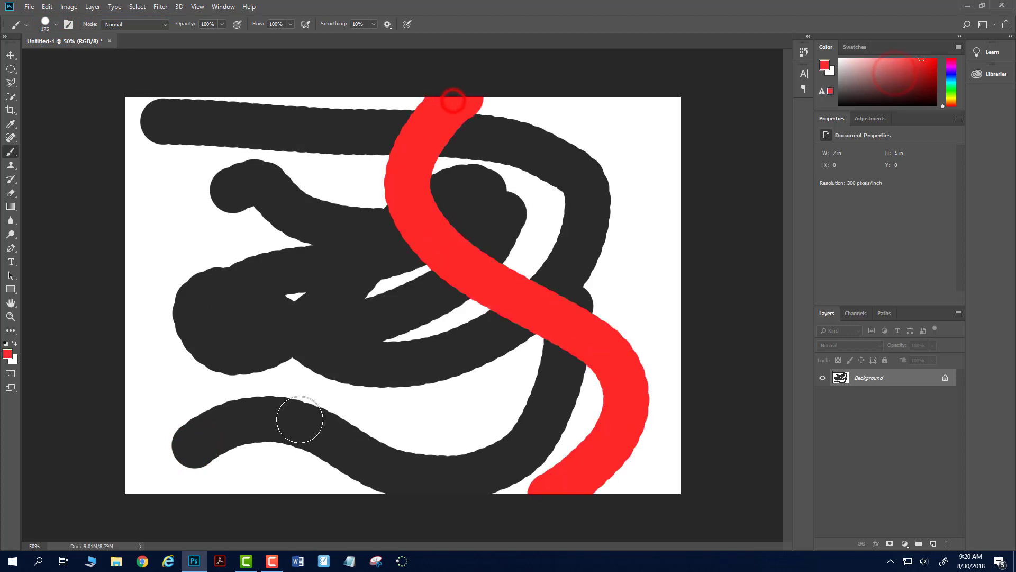
pyautogui.moveTo(300, 420); pyautogui.dragTo(530, 490)
# Paint a dark maroon diagonal stroke across the canvas and, after shifting the color to dark navy, several crossing strokes
pyautogui.click(886, 94)
pyautogui.moveTo(654, 115)
pyautogui.mouseDown()
pyautogui.moveTo(238, 442)
pyautogui.moveTo(175, 467)
pyautogui.mouseUp()
pyautogui.click(952, 75)
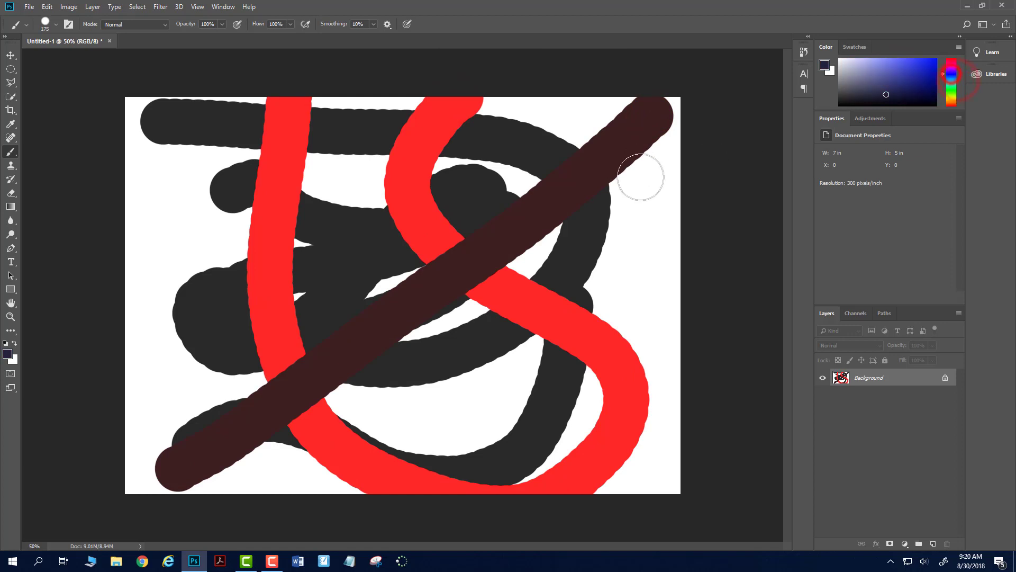
pyautogui.moveTo(703, 277)
pyautogui.mouseDown()
pyautogui.moveTo(265, 220)
pyautogui.moveTo(220, 399)
pyautogui.moveTo(472, 289)
pyautogui.mouseUp()
pyautogui.moveTo(445, 116); pyautogui.dragTo(567, 551)
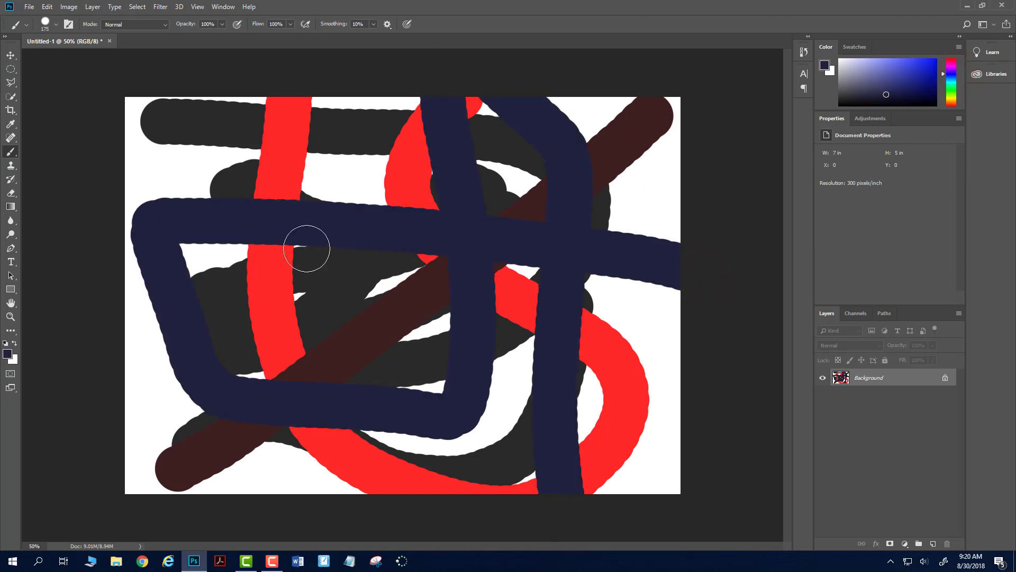
# Undo and redo the last navy brush stroke repeatedly, leaving it on the canvas
pyautogui.hotkey('ctrl', 'z')
pyautogui.hotkey('ctrl', 'z')
pyautogui.hotkey('ctrl', 'z')
pyautogui.hotkey('ctrl', 'z')
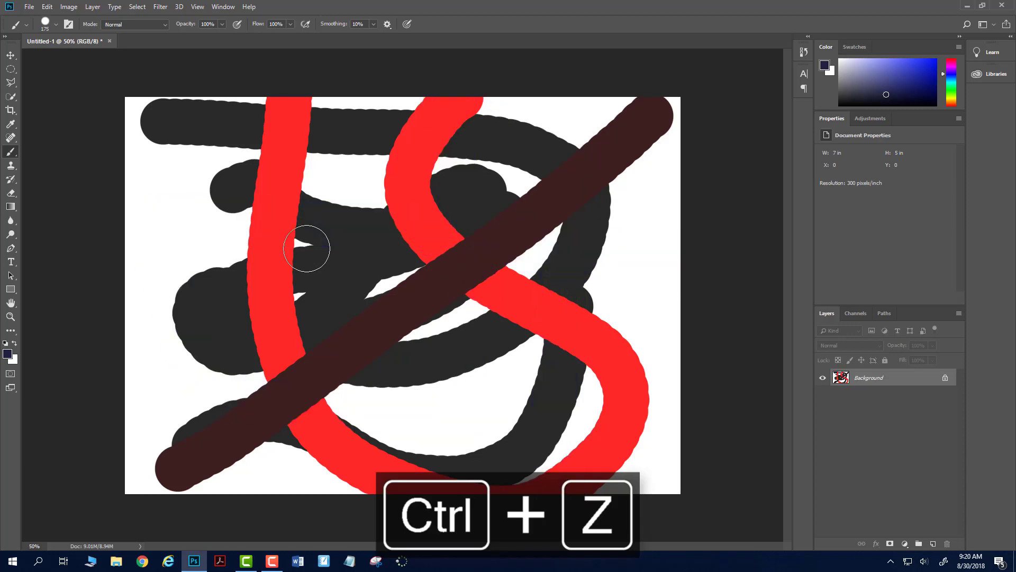
pyautogui.hotkey('ctrl', 'z')
pyautogui.hotkey('ctrl', 'z')
pyautogui.hotkey('ctrl', 'z')
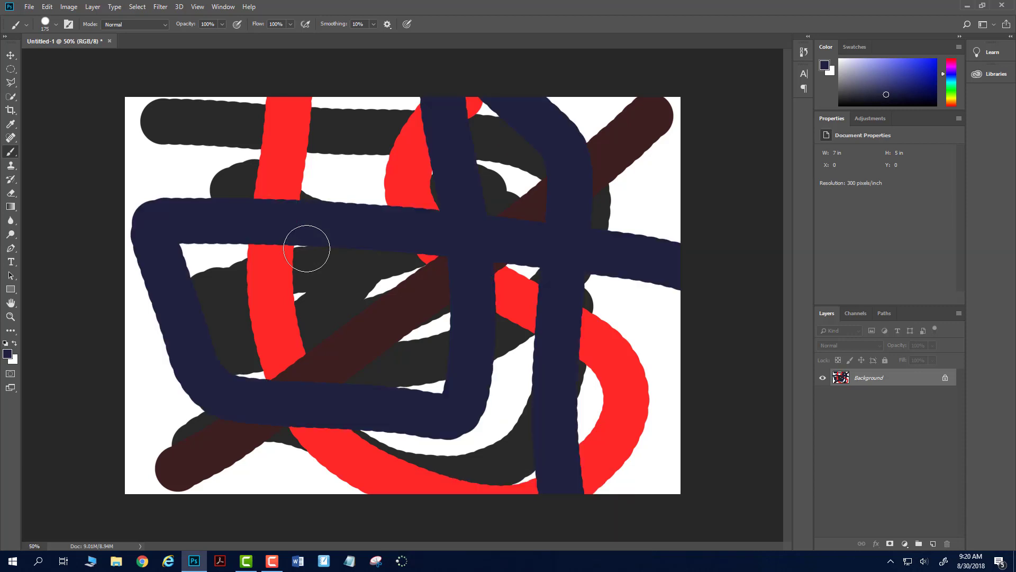
pyautogui.hotkey('ctrl', 'z')
pyautogui.hotkey('ctrl', 'z')
pyautogui.hotkey('ctrl', 'z')
pyautogui.hotkey('ctrl', 'z')
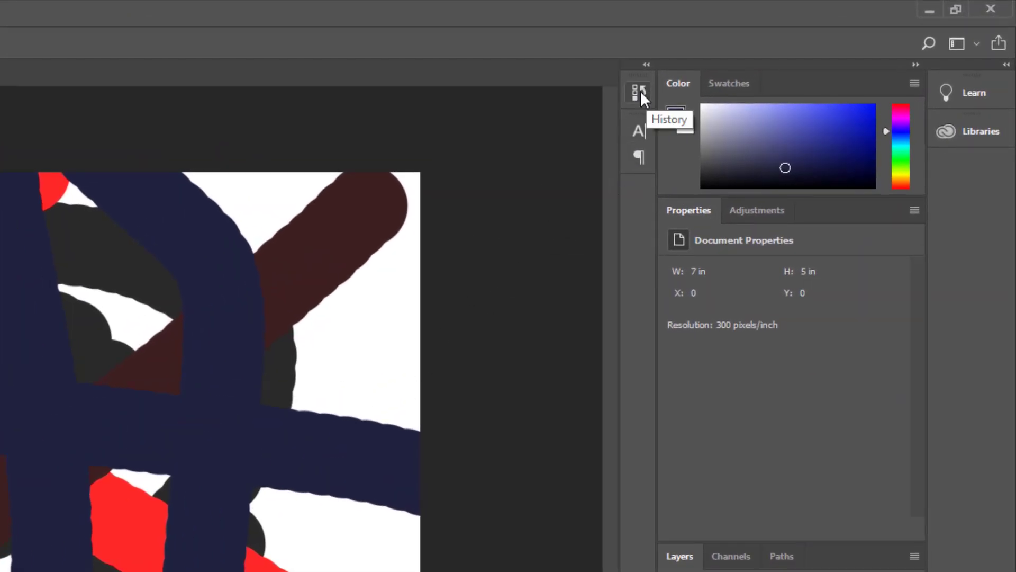
# With the document's history list open, paint four more navy strokes and erase a wide looping band across the artwork
pyautogui.click(638, 94)
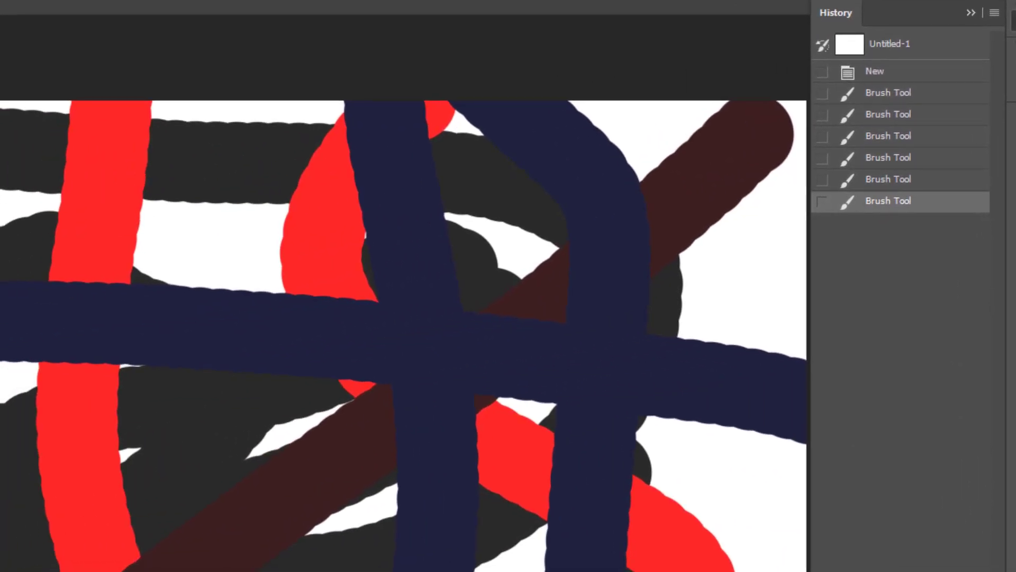
pyautogui.moveTo(1, 198); pyautogui.dragTo(31, 571)
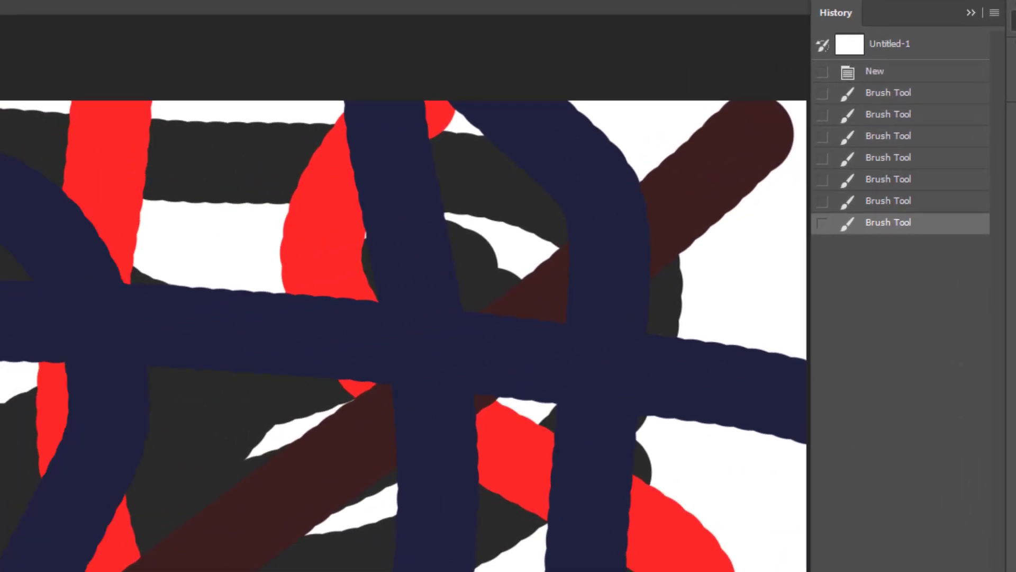
pyautogui.moveTo(296, 571); pyautogui.dragTo(270, 263)
pyautogui.moveTo(560, 162)
pyautogui.mouseDown()
pyautogui.moveTo(304, 130)
pyautogui.moveTo(1, 261)
pyautogui.mouseUp()
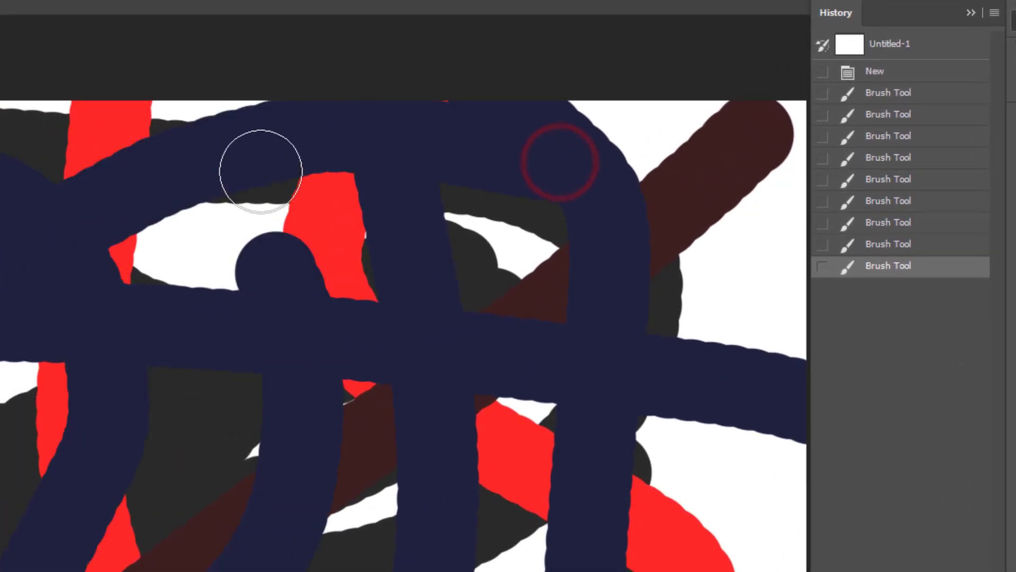
pyautogui.moveTo(245, 138); pyautogui.dragTo(288, 270)
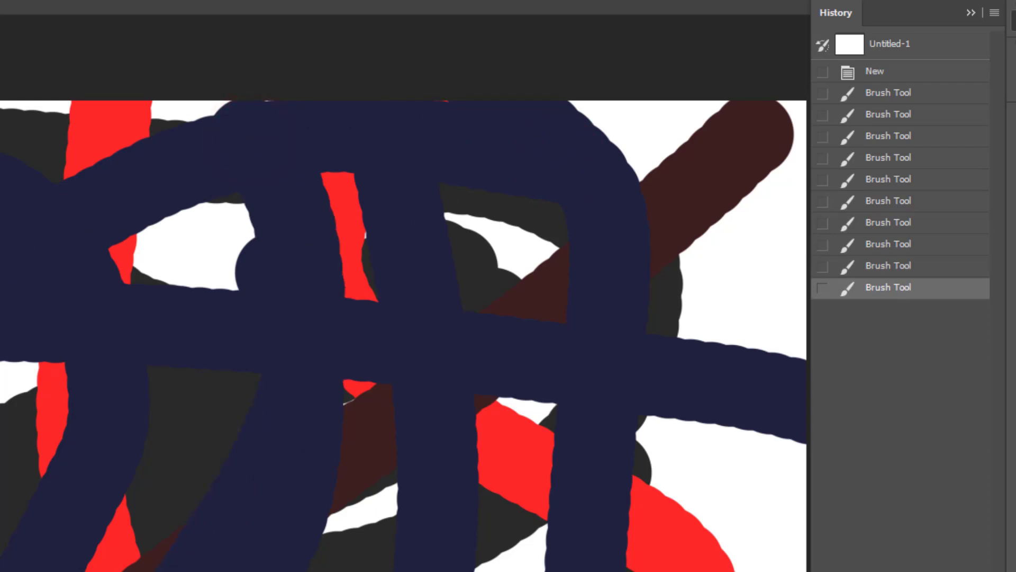
pyautogui.moveTo(483, 478)
pyautogui.mouseDown()
pyautogui.moveTo(243, 351)
pyautogui.moveTo(136, 488)
pyautogui.moveTo(370, 524)
pyautogui.mouseUp()
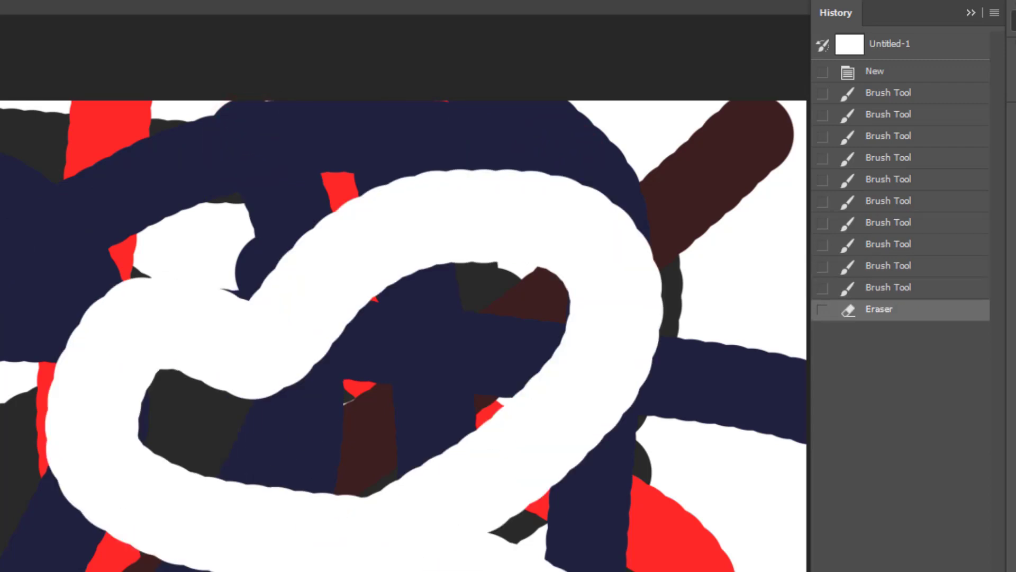
# Erase three more wide bands across the artwork and paint a looping navy brush stroke over the erased area
pyautogui.moveTo(199, 487); pyautogui.dragTo(118, 118)
pyautogui.moveTo(21, 339); pyautogui.dragTo(139, 565)
pyautogui.moveTo(567, 116)
pyautogui.mouseDown()
pyautogui.moveTo(283, 254)
pyautogui.moveTo(502, 129)
pyautogui.mouseUp()
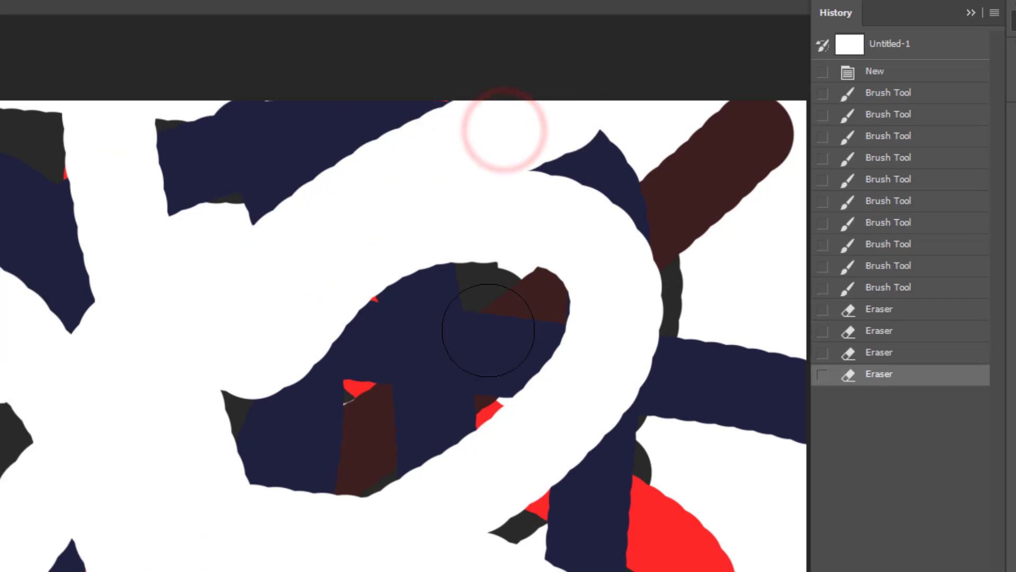
pyautogui.press('b')
pyautogui.moveTo(579, 408)
pyautogui.mouseDown()
pyautogui.moveTo(345, 481)
pyautogui.moveTo(333, 471)
pyautogui.mouseUp()
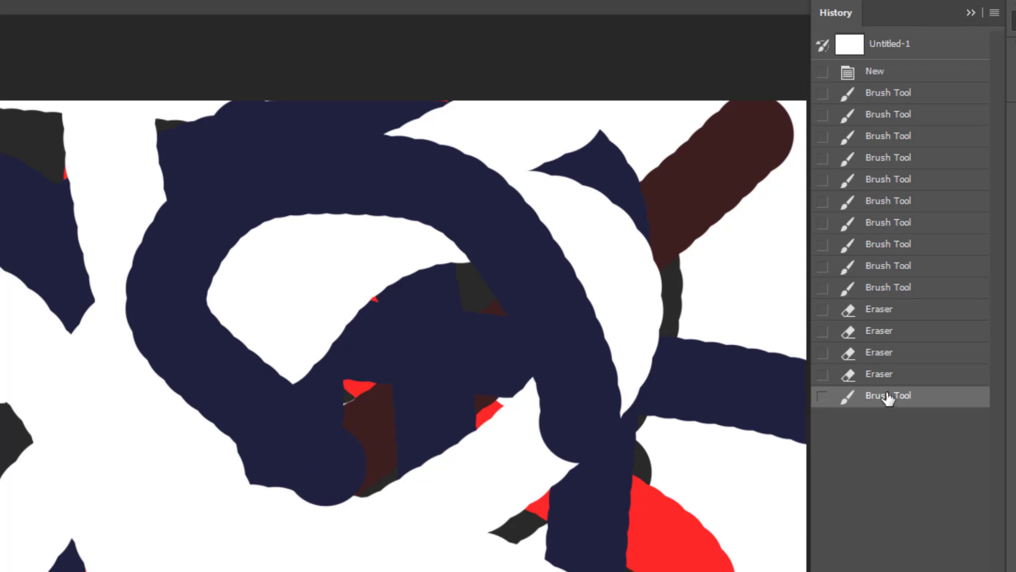
# Step back through the recorded history states, past the eraser and brush strokes, to the New state
pyautogui.click(886, 374)
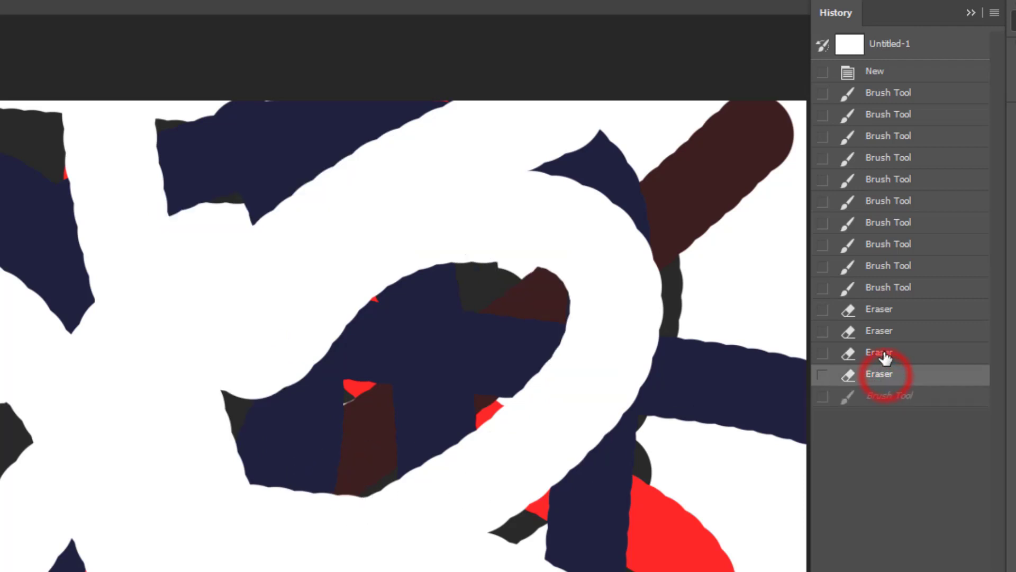
pyautogui.click(884, 352)
pyautogui.click(900, 332)
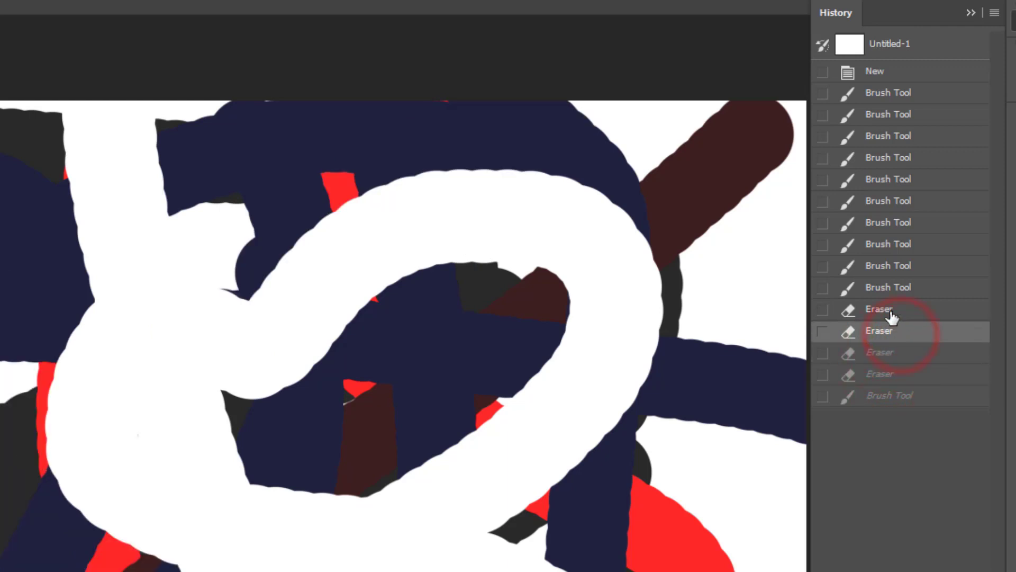
pyautogui.click(887, 309)
pyautogui.click(899, 288)
pyautogui.click(899, 267)
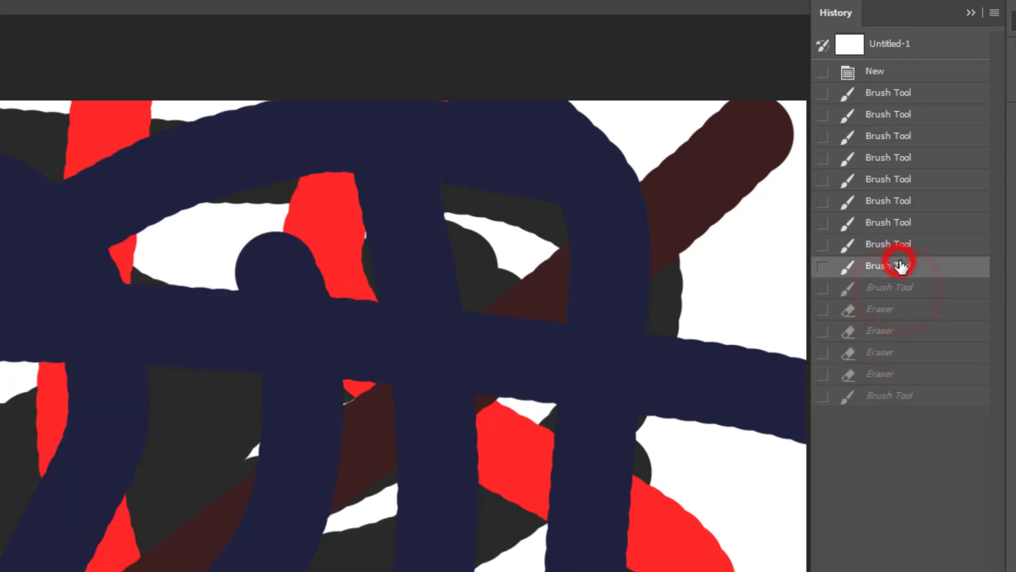
pyautogui.click(911, 136)
pyautogui.click(909, 96)
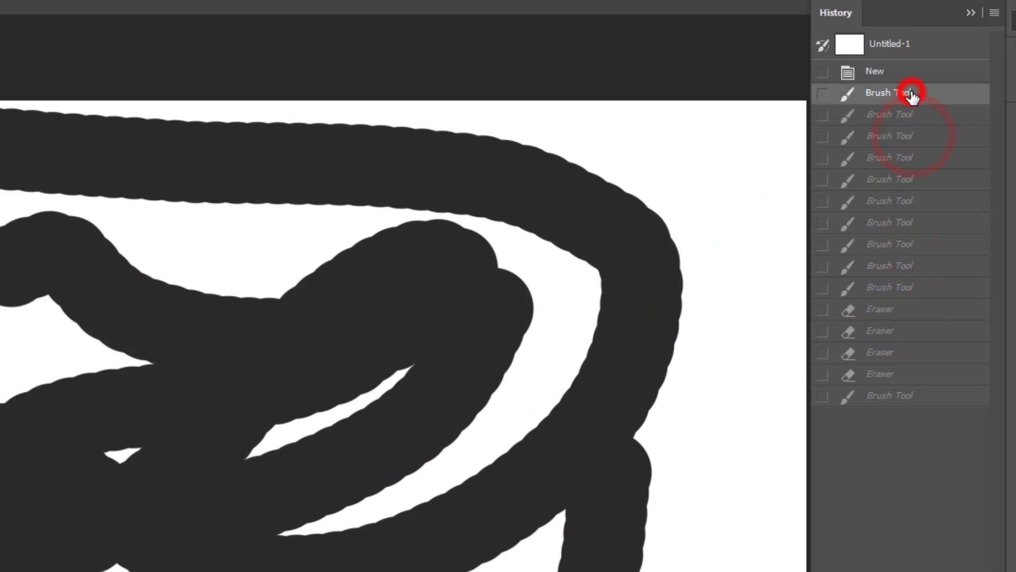
pyautogui.click(908, 76)
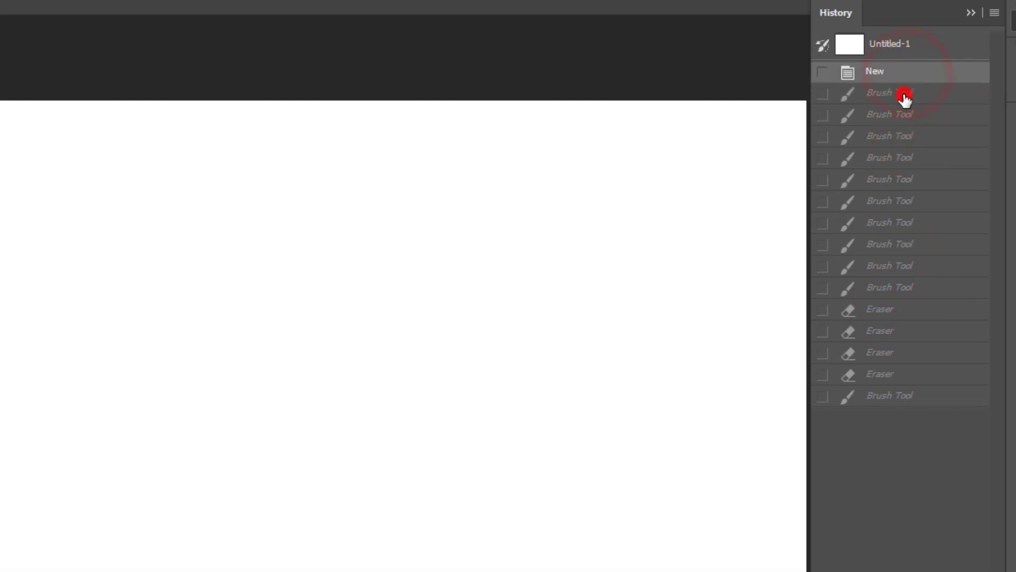
# Move forward through the history states from the first brush stroke to the most recent one
pyautogui.click(906, 94)
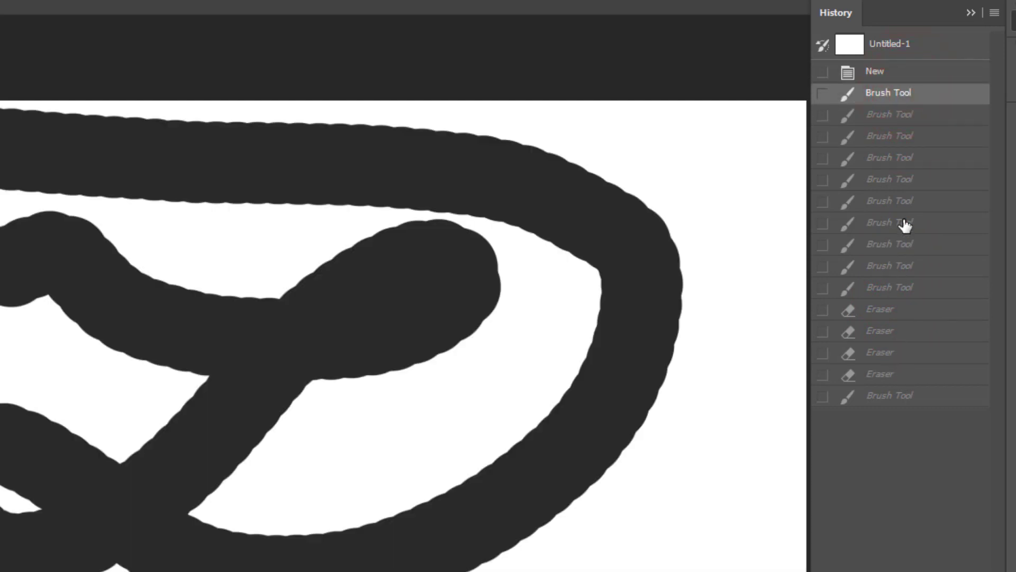
pyautogui.click(903, 222)
pyautogui.click(911, 268)
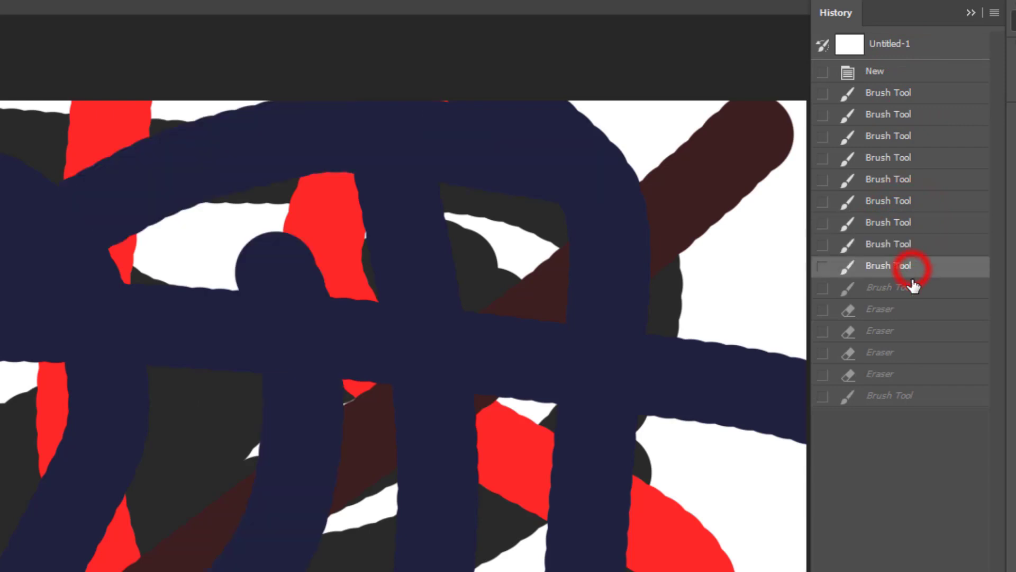
pyautogui.click(906, 332)
pyautogui.click(911, 396)
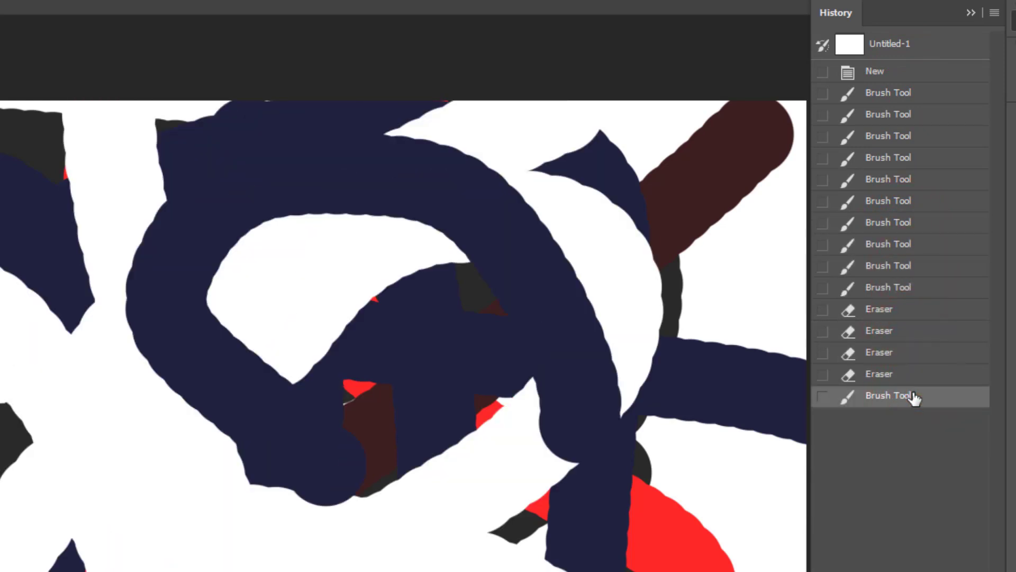
# Revert the artwork through earlier history states to the maroon diagonal stroke, and return to the latest brush stroke
pyautogui.click(919, 335)
pyautogui.click(920, 245)
pyautogui.click(917, 179)
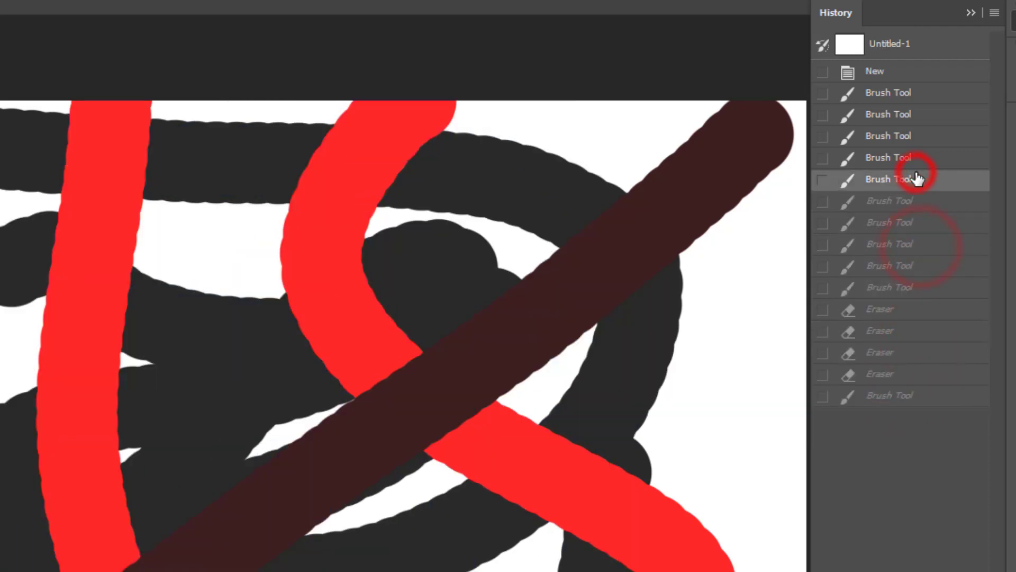
pyautogui.click(904, 401)
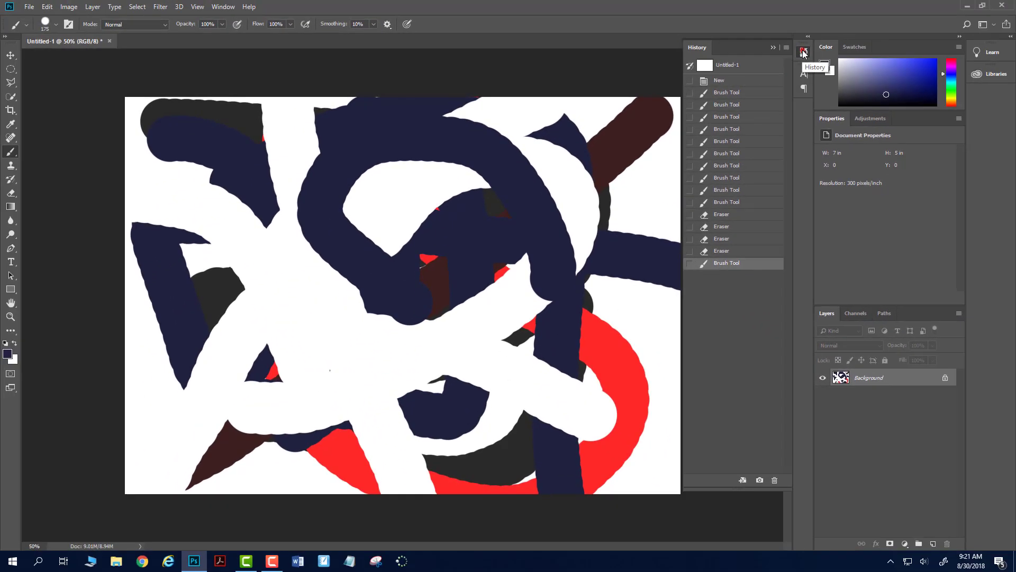
# Detach the History panel from the dock, reopen it and dock it as its own column beside the collapsed panels
pyautogui.moveTo(803, 50); pyautogui.dragTo(709, 69)
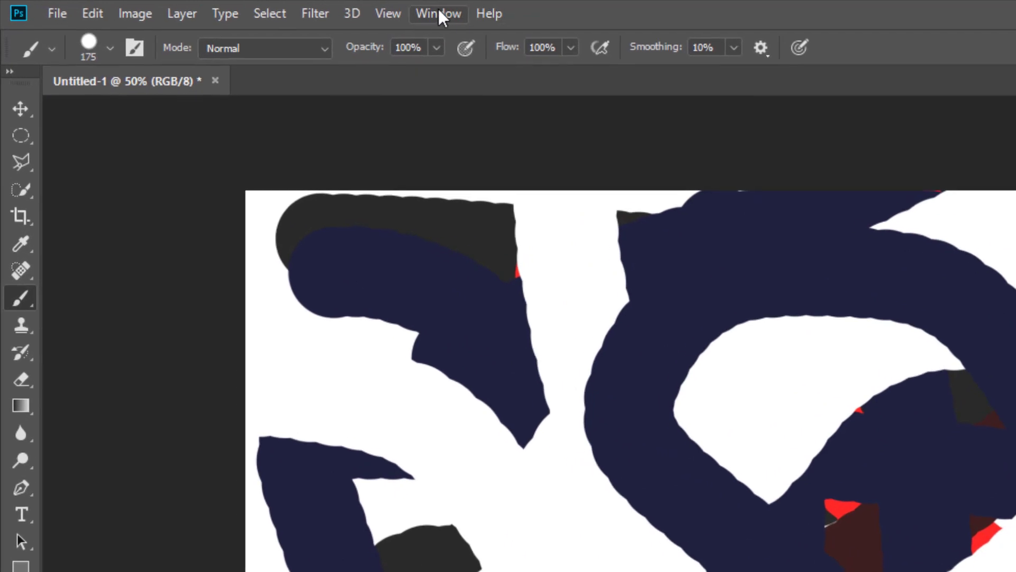
pyautogui.click(218, 7)
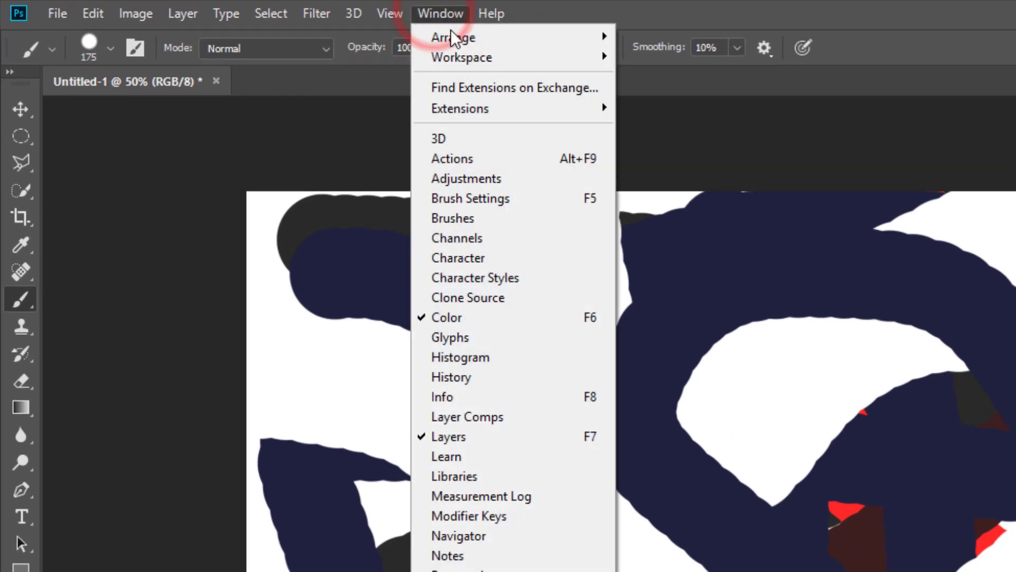
pyautogui.click(454, 378)
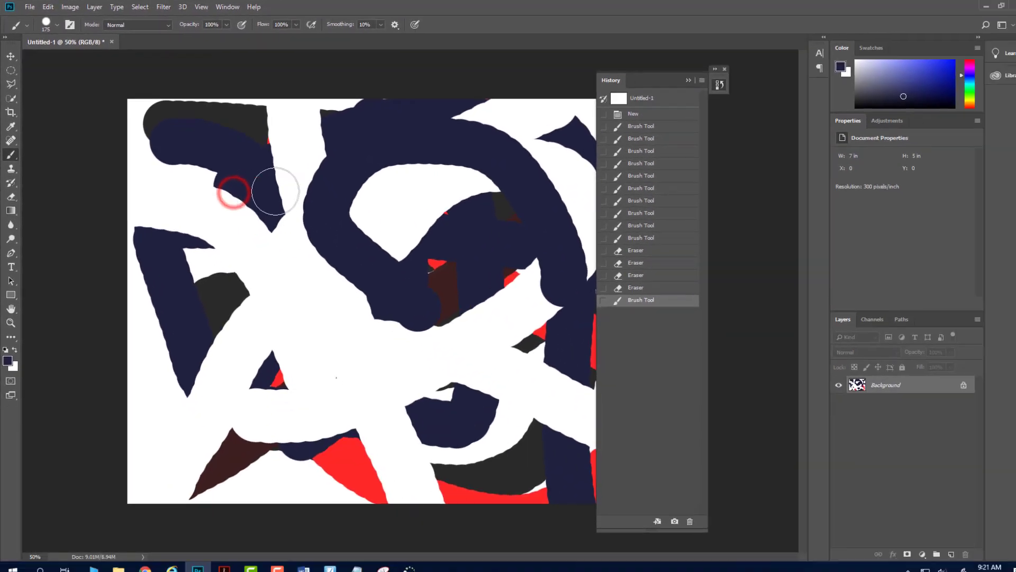
pyautogui.moveTo(621, 79); pyautogui.dragTo(792, 59)
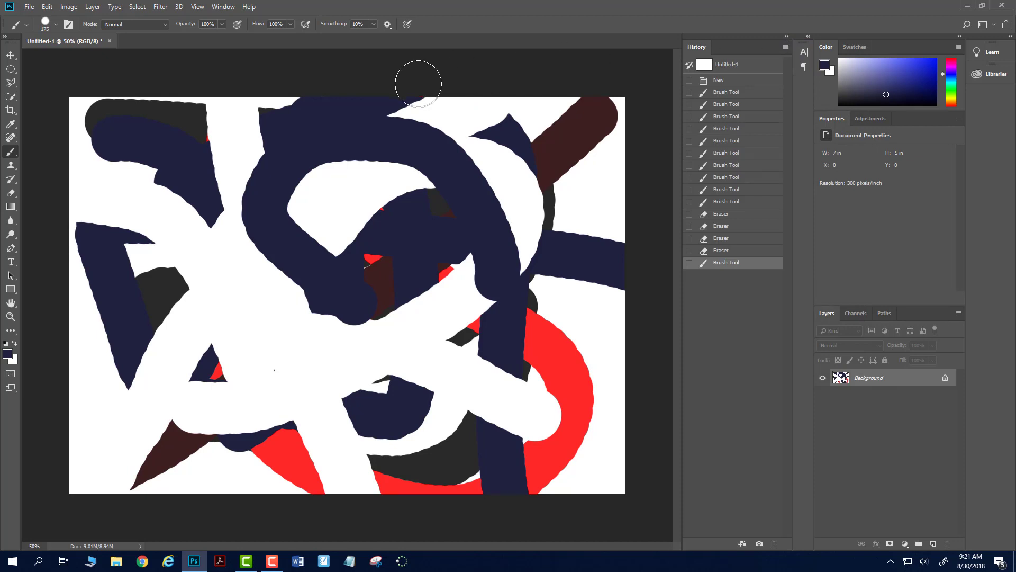
# Trace an irregular many-sided outline across the artwork with the Polygonal Lasso Tool, cancel it and discard the leftover selection
pyautogui.click(10, 84)
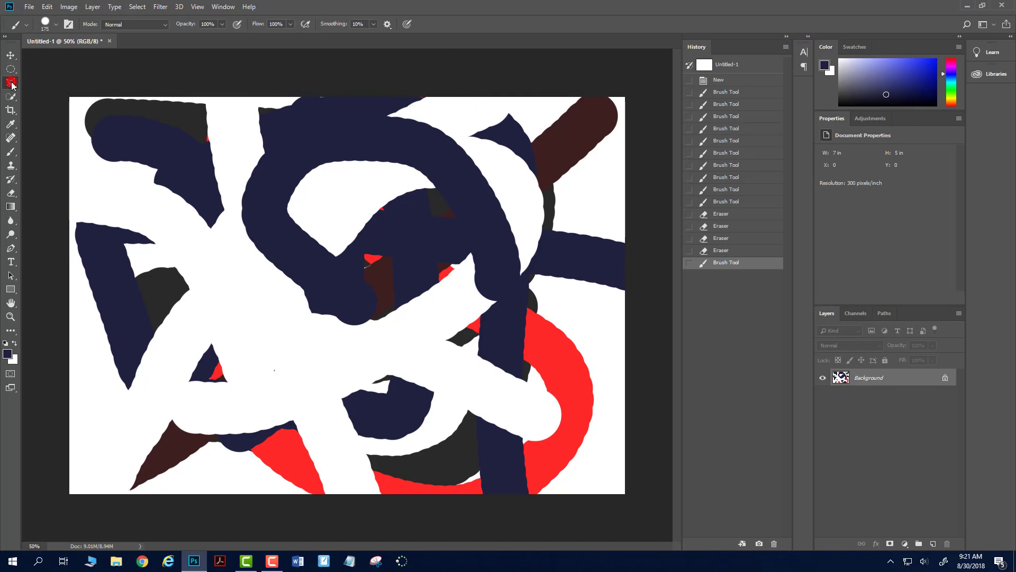
pyautogui.click(214, 304)
pyautogui.click(257, 366)
pyautogui.click(176, 345)
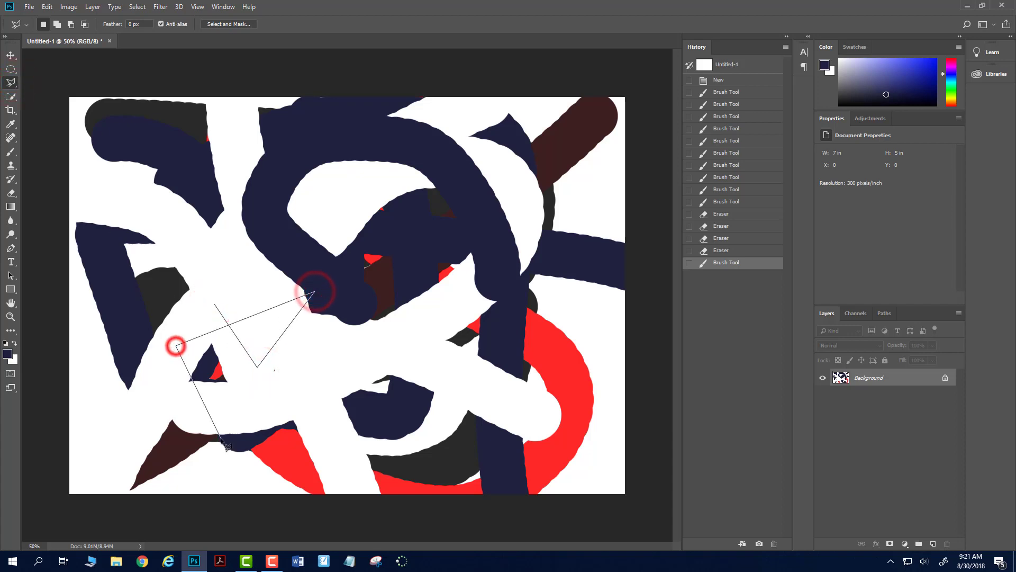
pyautogui.click(225, 437)
pyautogui.click(306, 365)
pyautogui.click(238, 266)
pyautogui.click(306, 206)
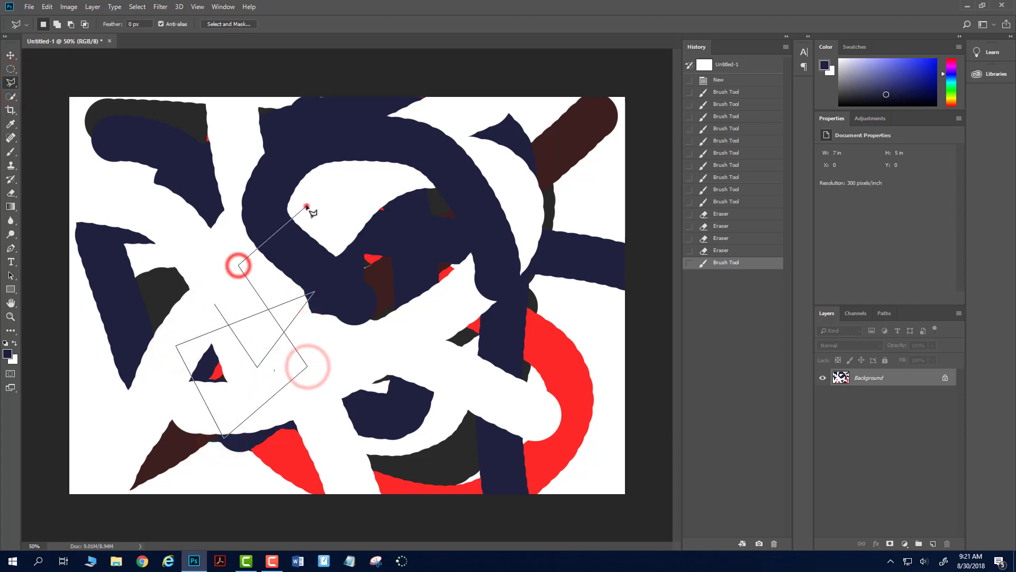
pyautogui.click(404, 222)
pyautogui.click(367, 306)
pyautogui.click(448, 334)
pyautogui.click(386, 374)
pyautogui.click(335, 326)
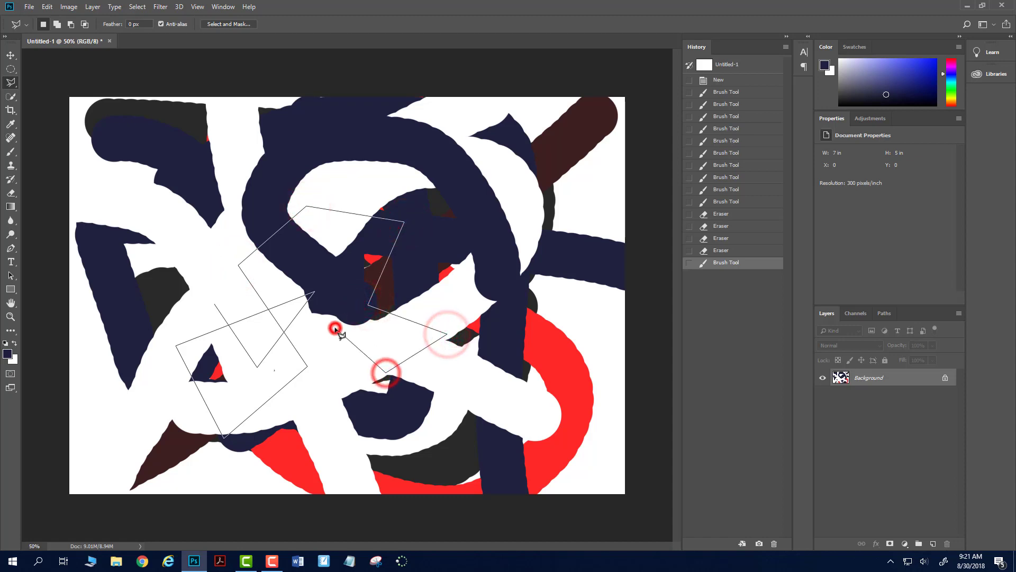
pyautogui.click(438, 259)
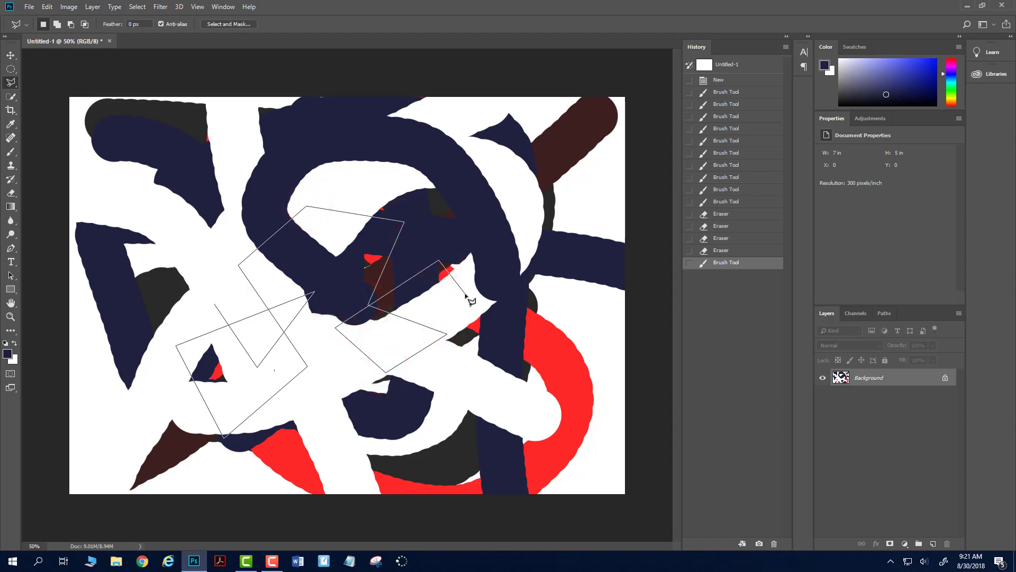
pyautogui.press('Escape')
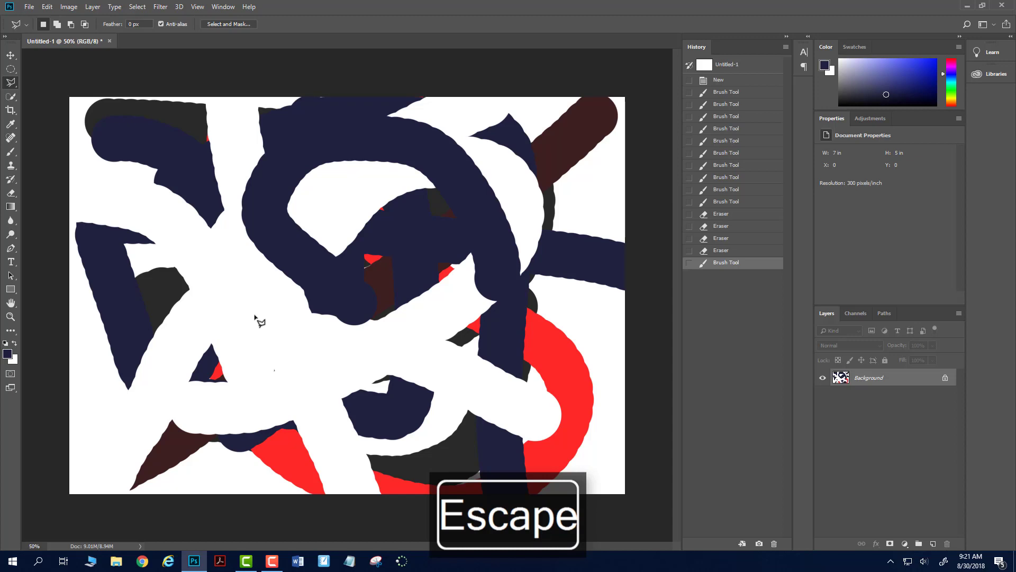
pyautogui.doubleClick(246, 335)
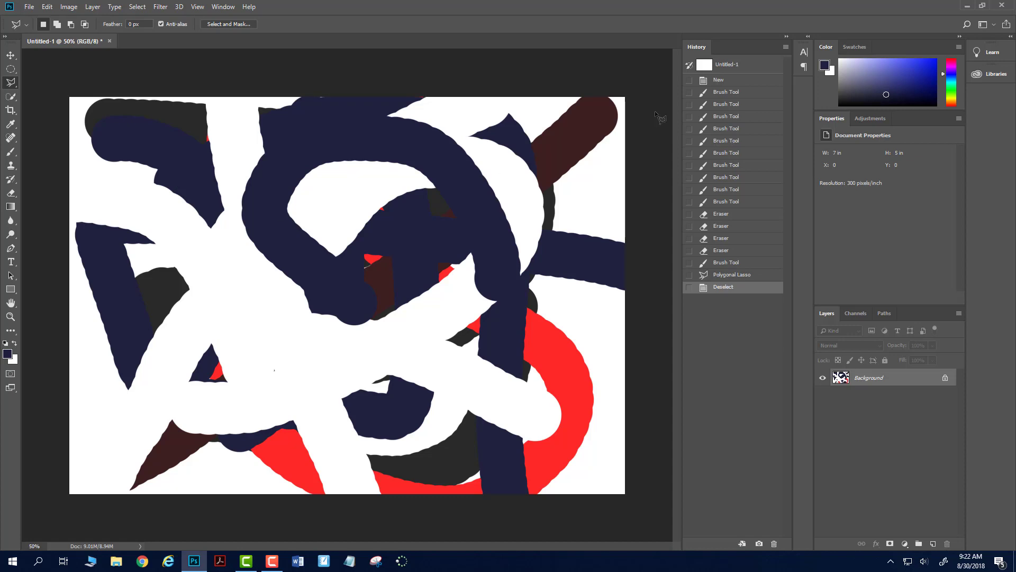
# Collapse the History panel and unlock the Background layer
pyautogui.click(786, 37)
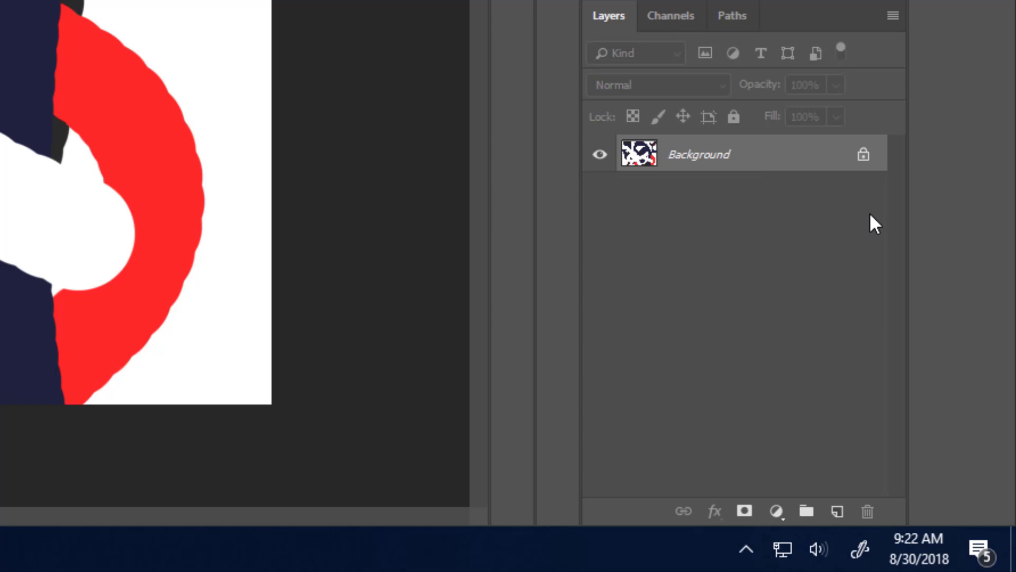
pyautogui.click(863, 156)
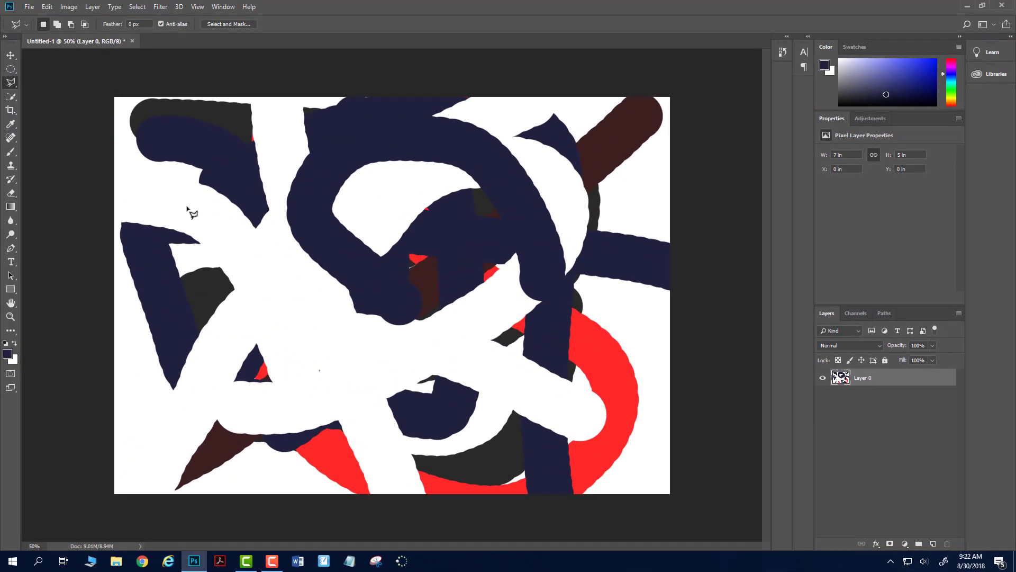
# Select the entire canvas, clear all the artwork from the layer and deselect
pyautogui.click(139, 7)
pyautogui.click(215, 21)
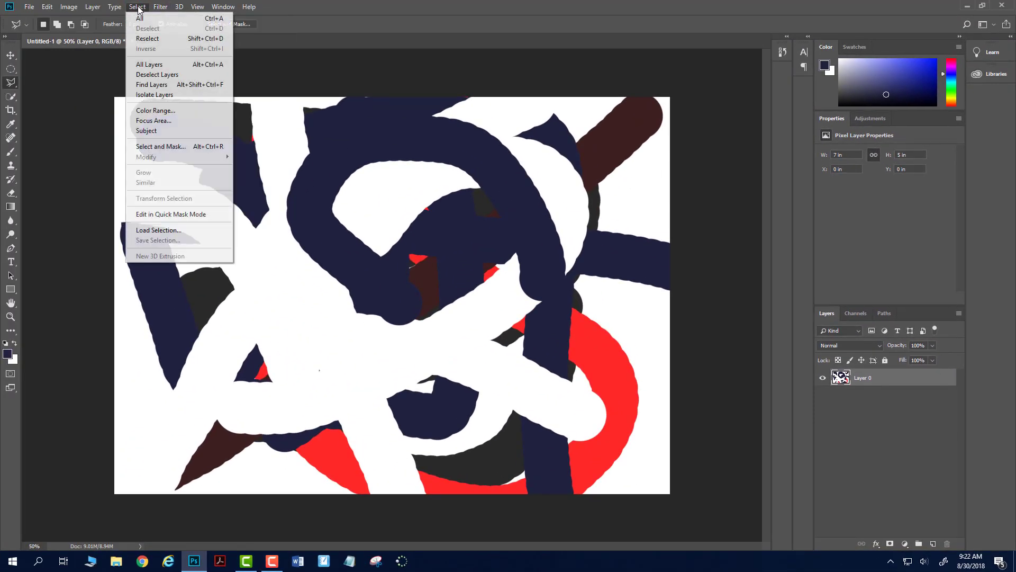
pyautogui.hotkey('ctrl', 'a')
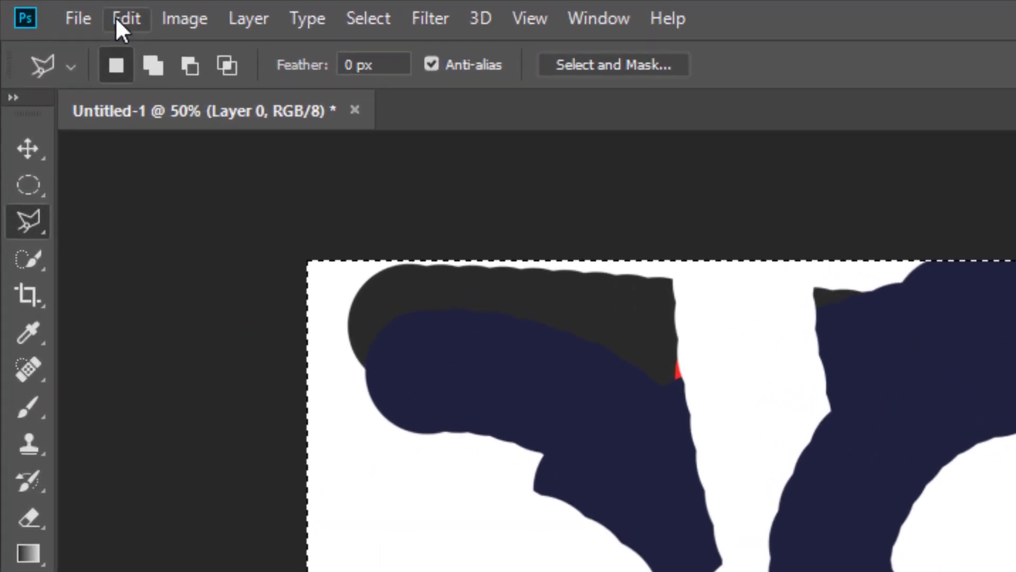
pyautogui.click(89, 13)
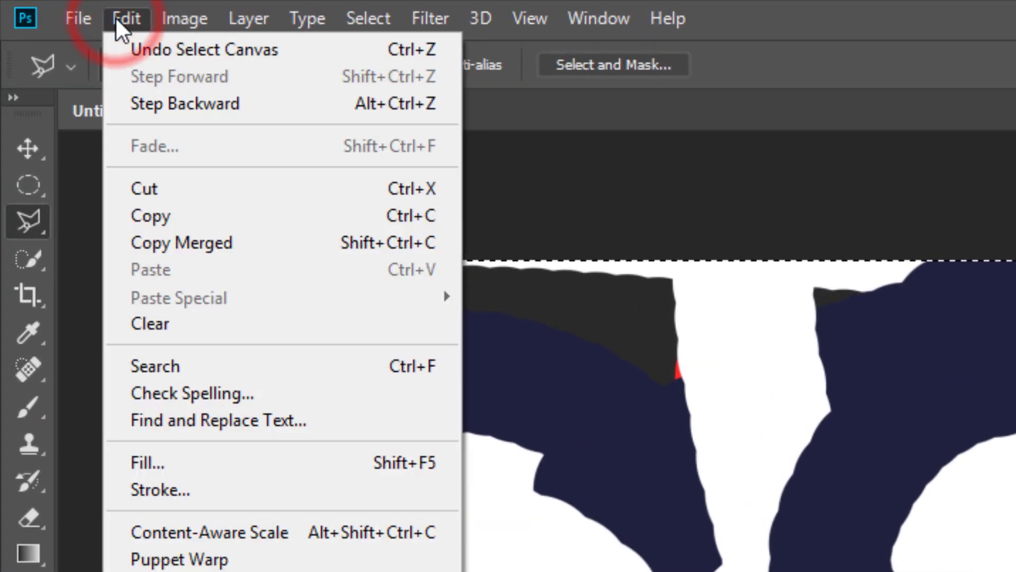
pyautogui.click(158, 322)
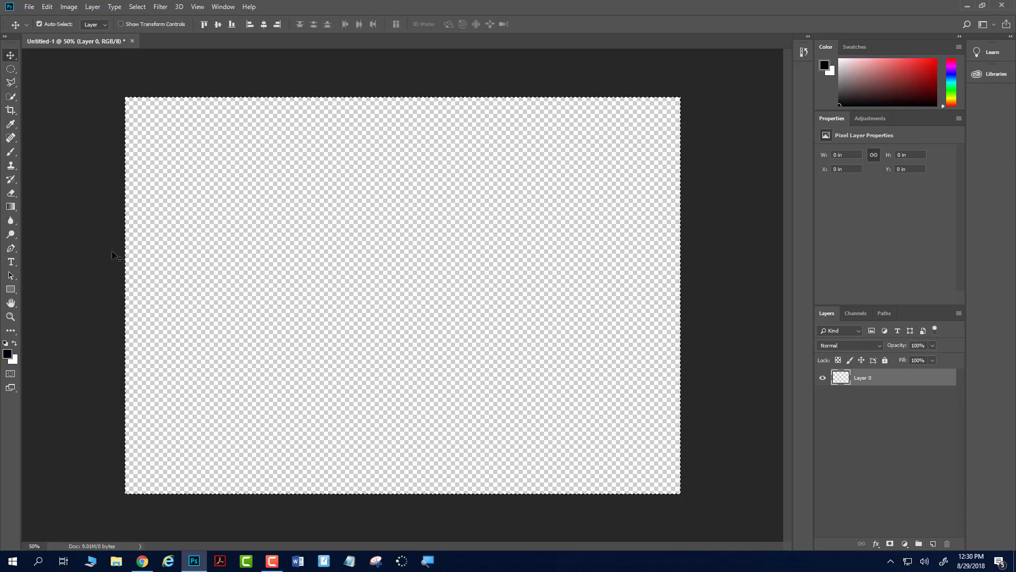
pyautogui.hotkey('ctrl', 'd')
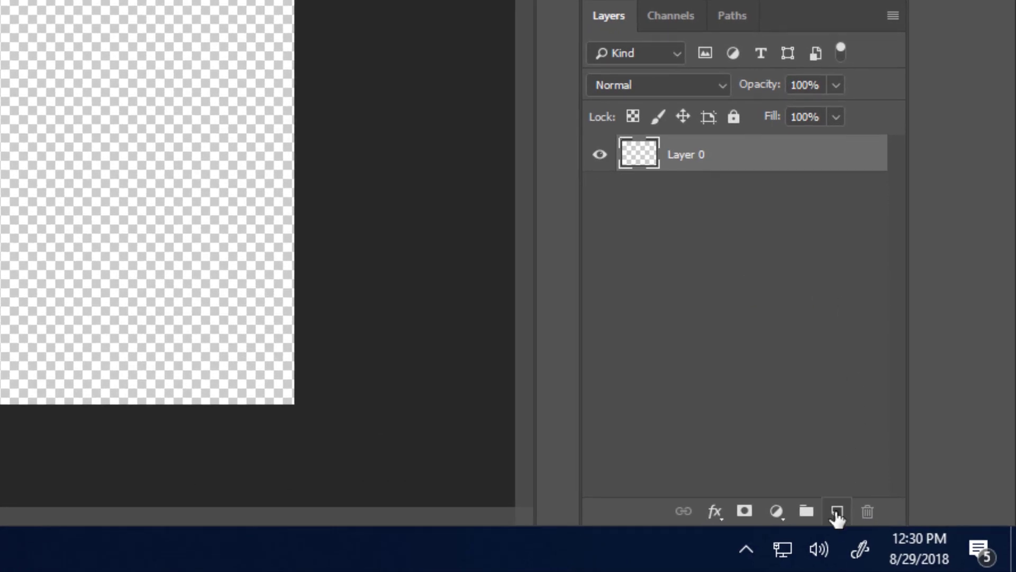
# Add a new layer and trace a jagged mountain-ridge selection across the lower canvas with the Polygonal Lasso Tool, closing it below the canvas edge
pyautogui.click(836, 512)
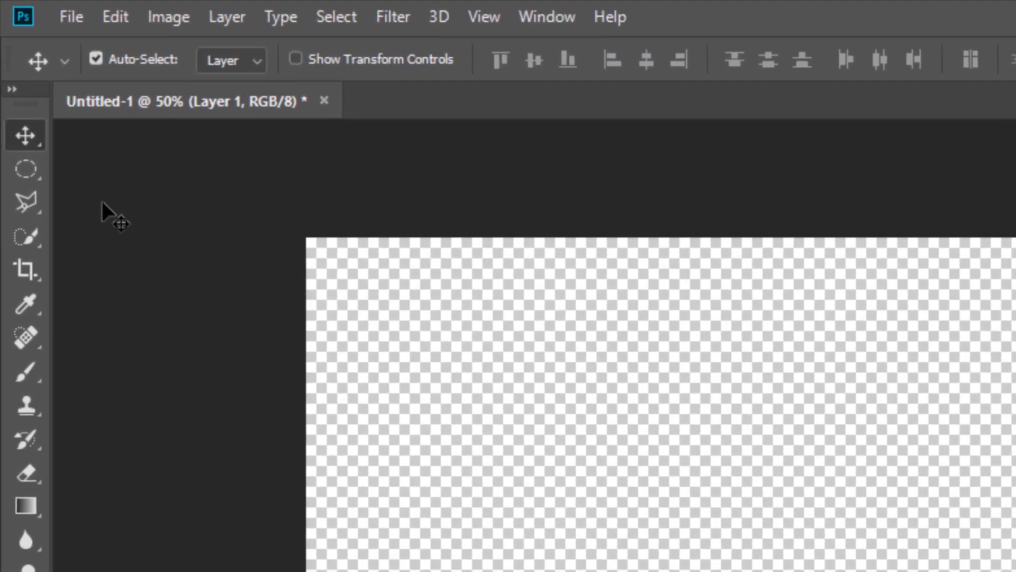
pyautogui.click(22, 204)
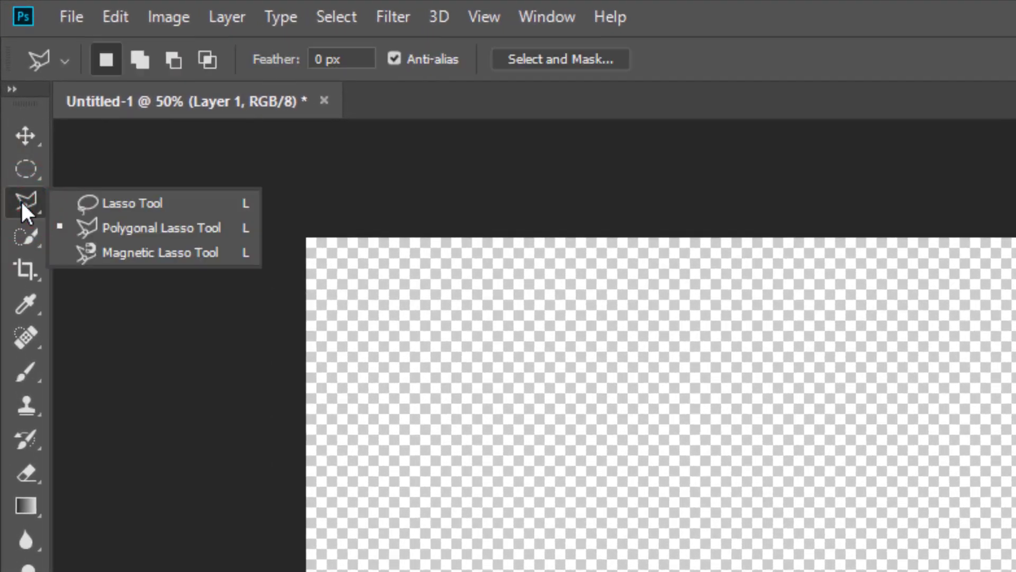
pyautogui.click(111, 230)
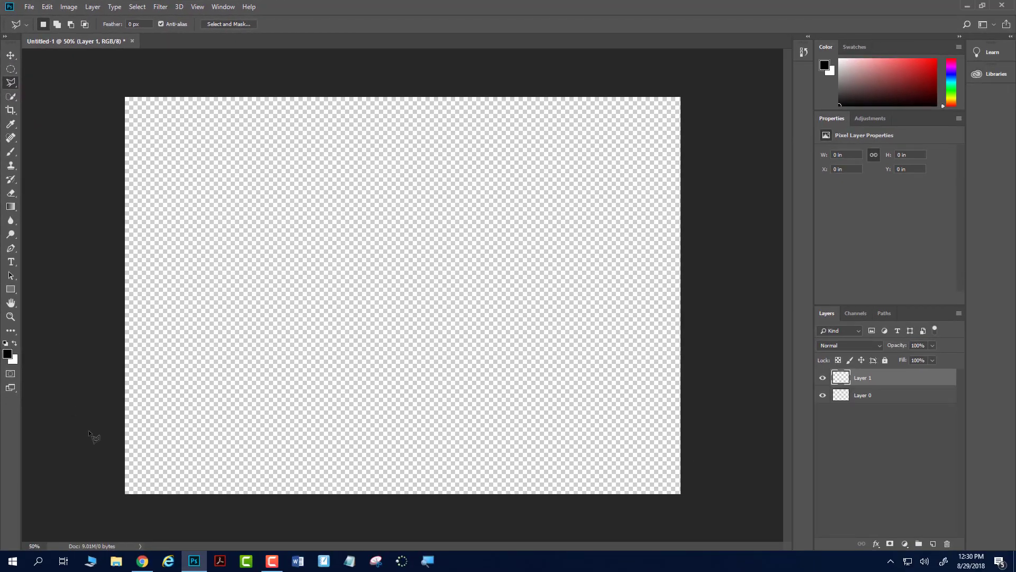
pyautogui.click(114, 456)
pyautogui.click(150, 422)
pyautogui.click(164, 438)
pyautogui.click(187, 422)
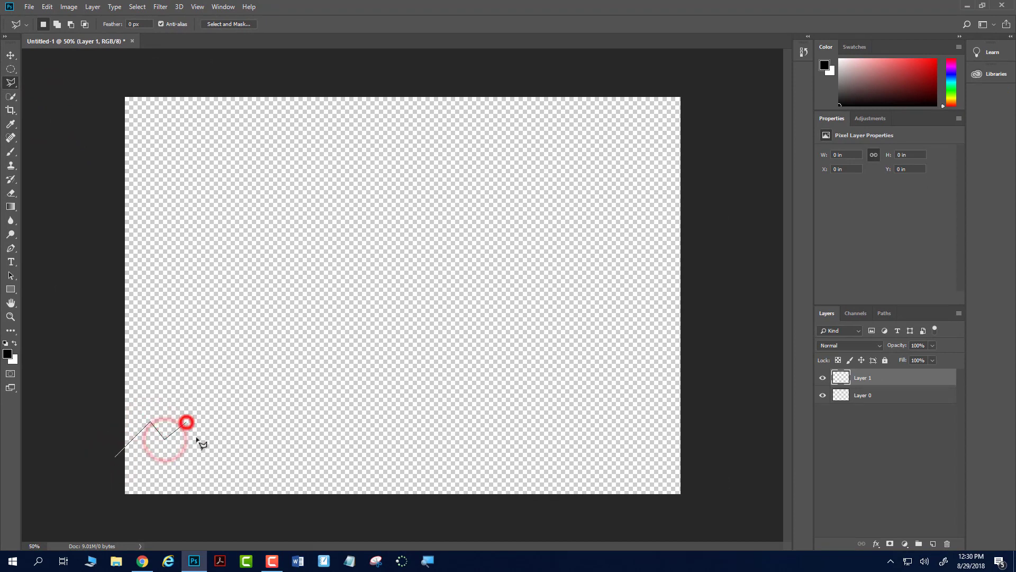
pyautogui.click(215, 456)
pyautogui.click(230, 419)
pyautogui.click(242, 434)
pyautogui.click(255, 421)
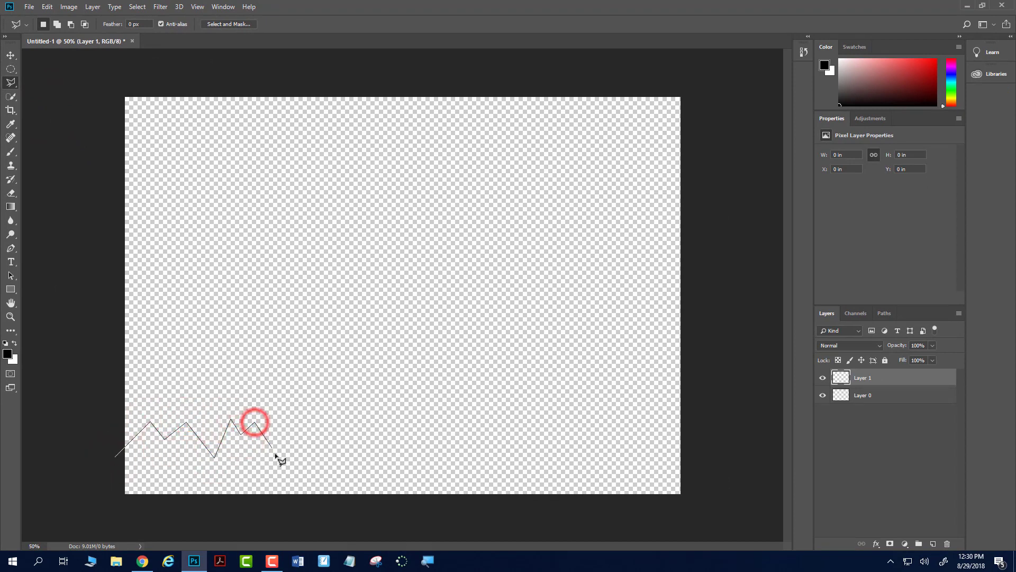
pyautogui.click(279, 457)
pyautogui.click(311, 434)
pyautogui.click(318, 441)
pyautogui.click(345, 409)
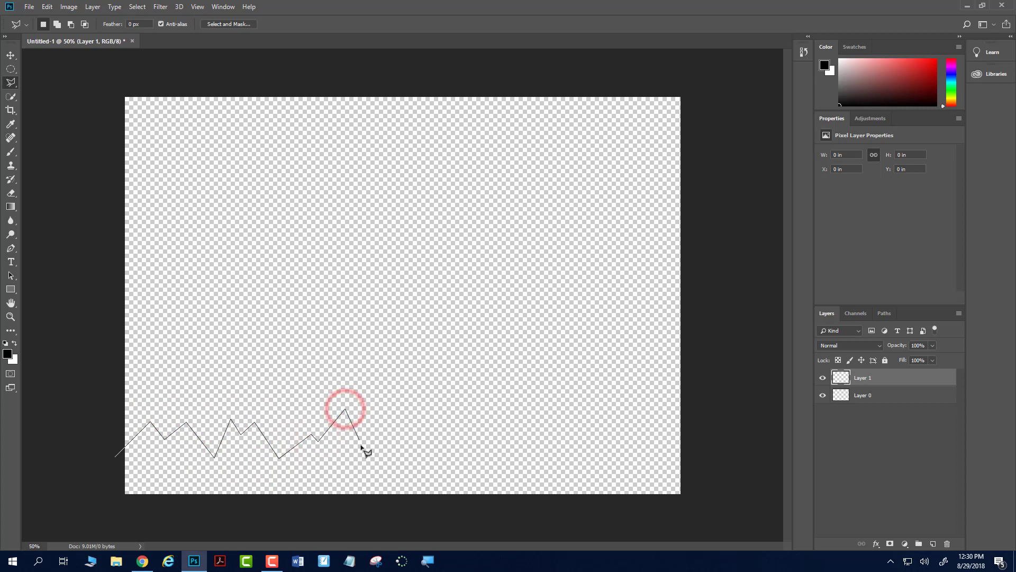
pyautogui.click(362, 450)
pyautogui.click(381, 429)
pyautogui.click(407, 447)
pyautogui.click(435, 418)
pyautogui.click(457, 443)
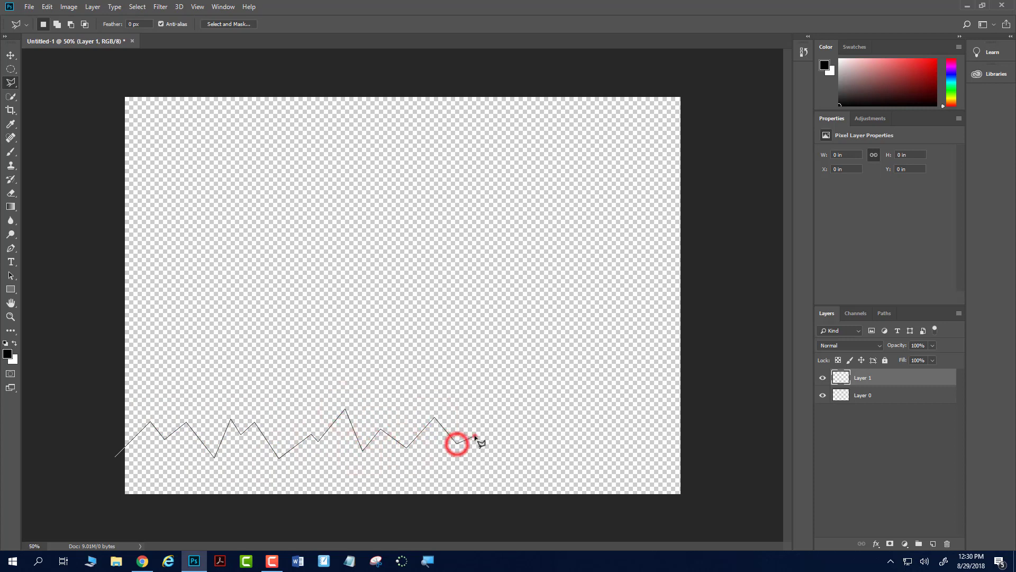
pyautogui.click(474, 437)
pyautogui.click(495, 452)
pyautogui.click(549, 435)
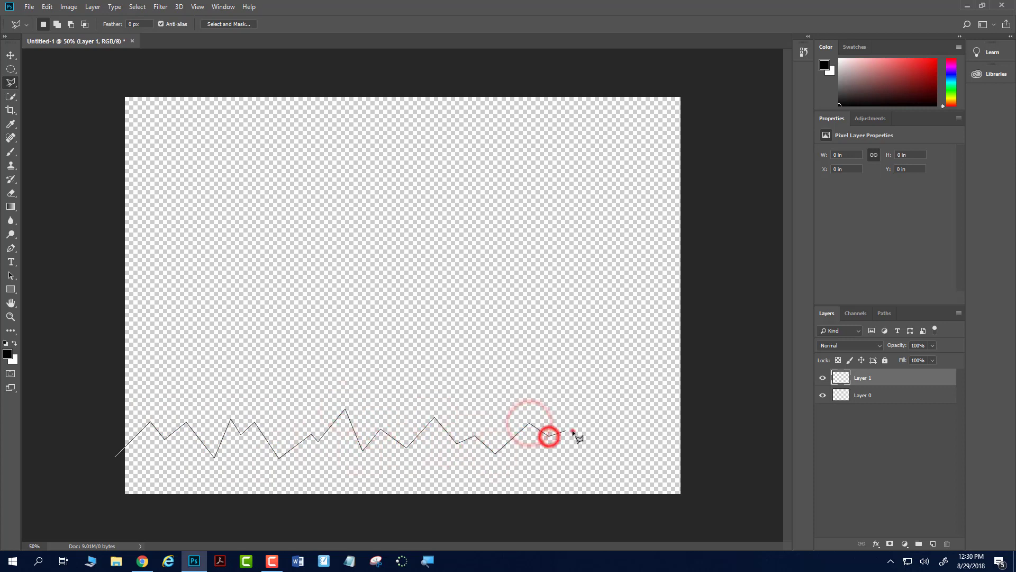
pyautogui.click(574, 434)
pyautogui.click(591, 457)
pyautogui.click(624, 426)
pyautogui.click(641, 445)
pyautogui.click(708, 415)
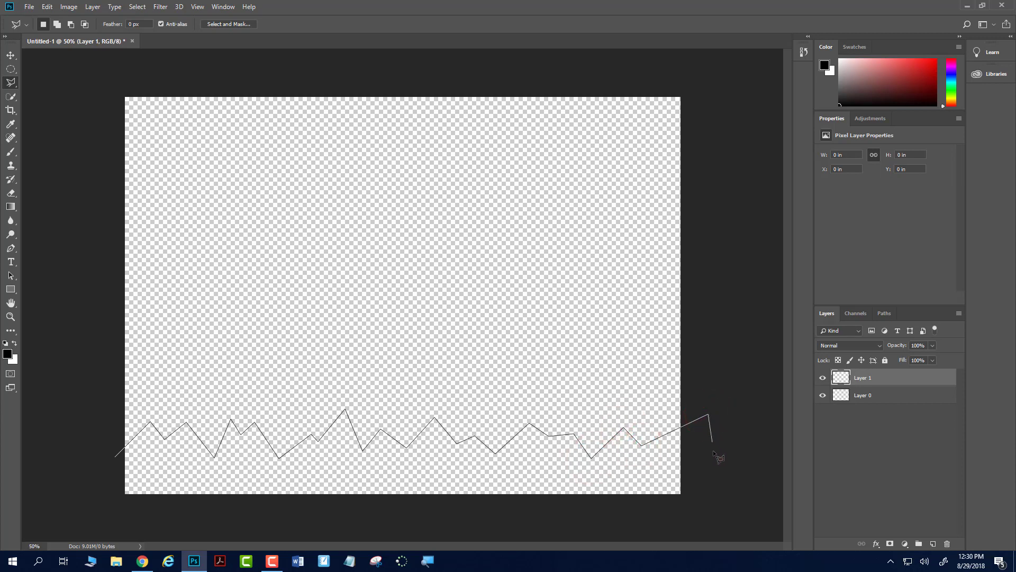
pyautogui.click(709, 519)
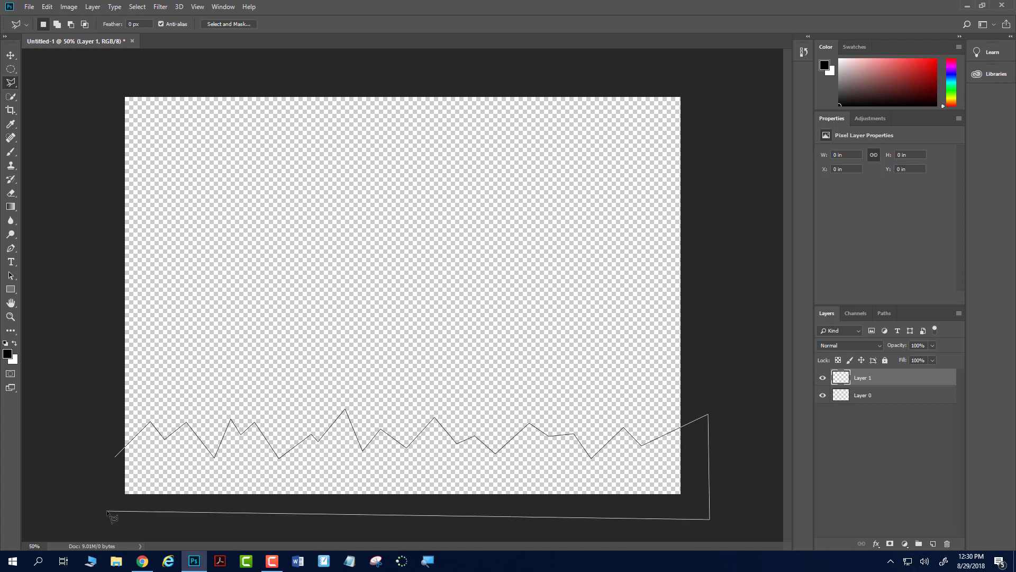
pyautogui.click(116, 459)
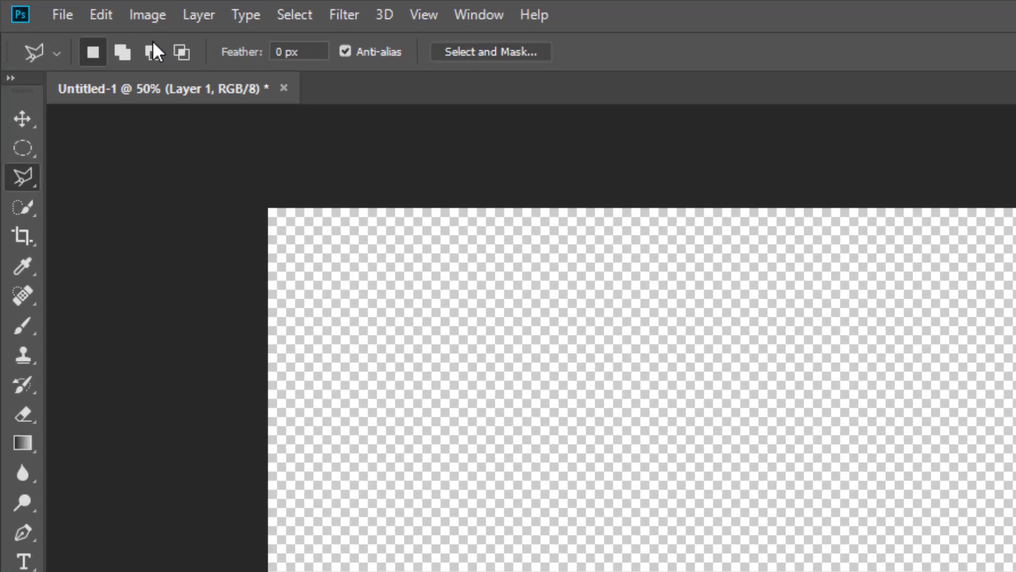
# Fill the ridge selection with the dark brown color #291700 at 100% opacity in Normal mode and deselect
pyautogui.click(45, 5)
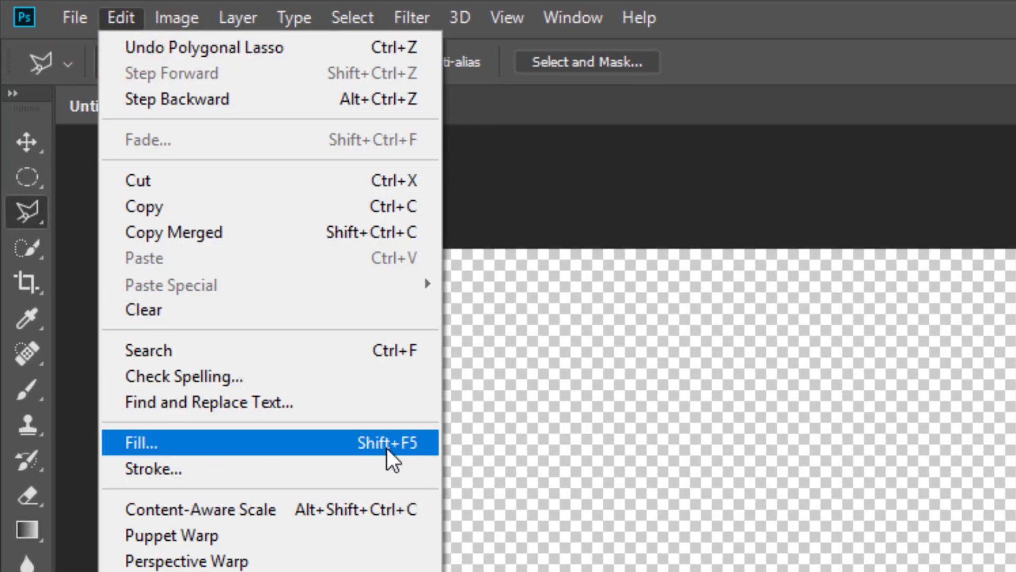
pyautogui.click(403, 449)
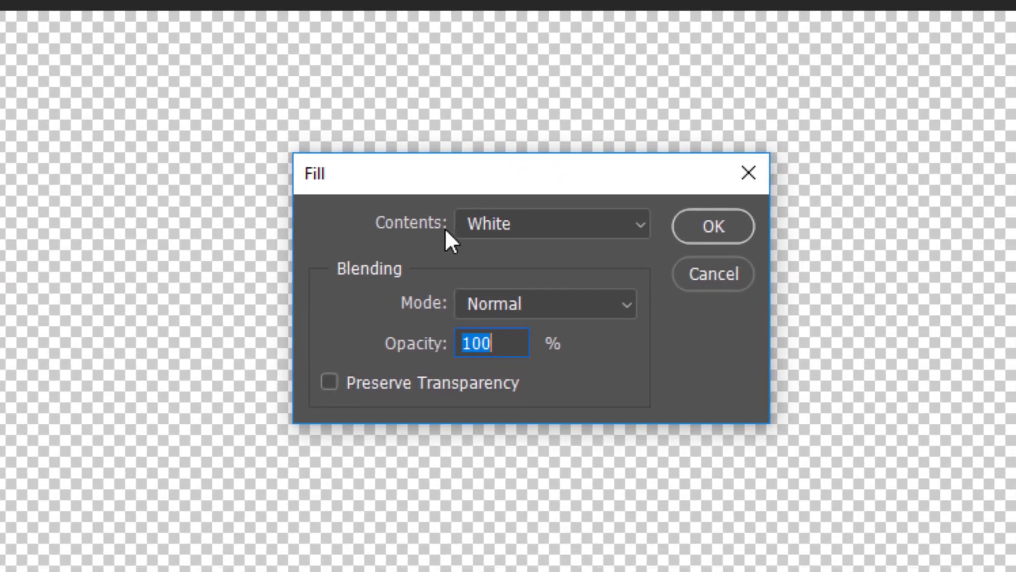
pyautogui.click(508, 222)
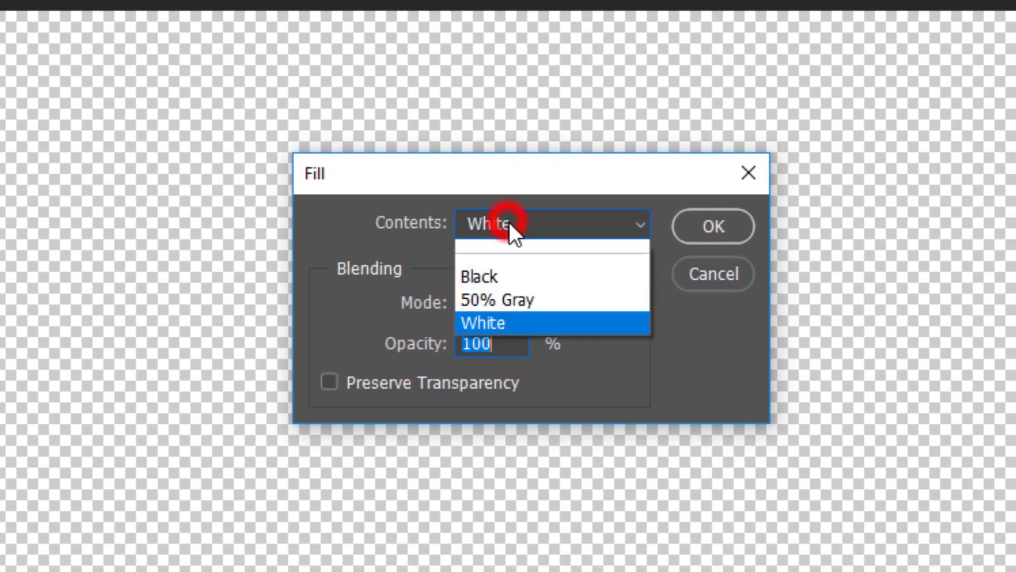
pyautogui.click(483, 297)
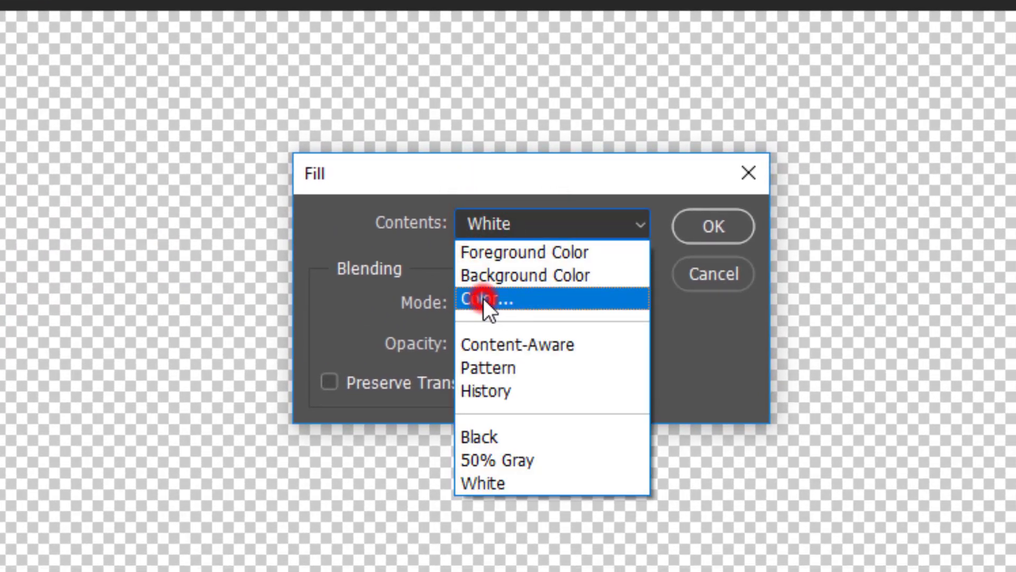
pyautogui.moveTo(626, 238)
pyautogui.mouseDown()
pyautogui.moveTo(667, 368)
pyautogui.moveTo(701, 379)
pyautogui.moveTo(700, 402)
pyautogui.mouseUp()
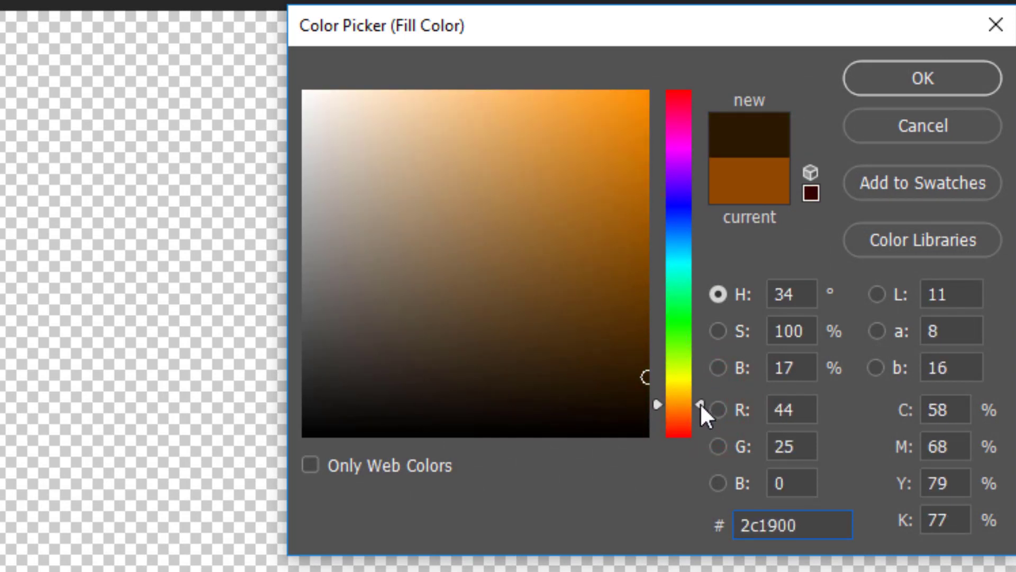
pyautogui.click(653, 340)
pyautogui.moveTo(653, 340)
pyautogui.mouseDown()
pyautogui.moveTo(665, 390)
pyautogui.moveTo(668, 381)
pyautogui.mouseUp()
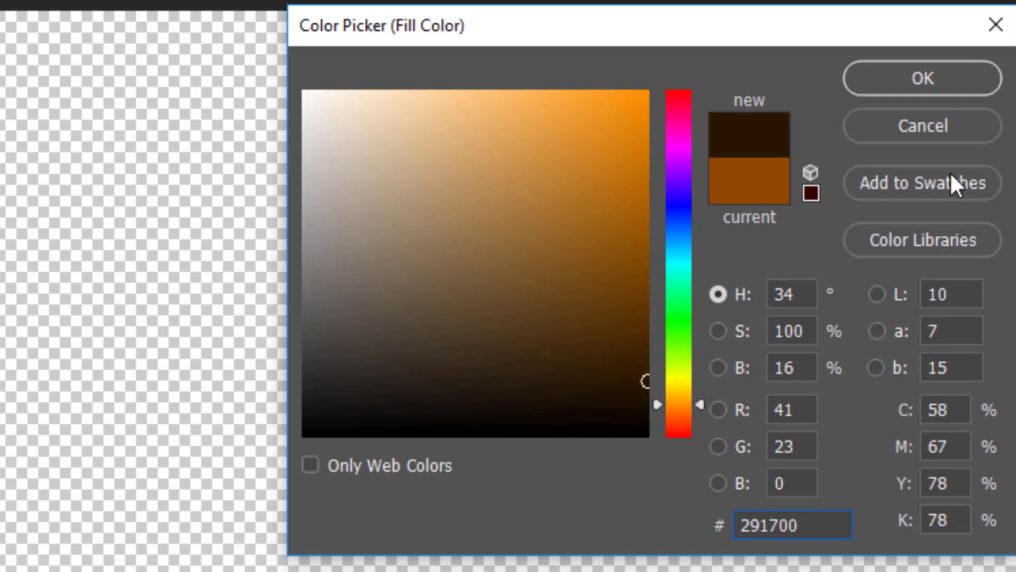
pyautogui.click(905, 75)
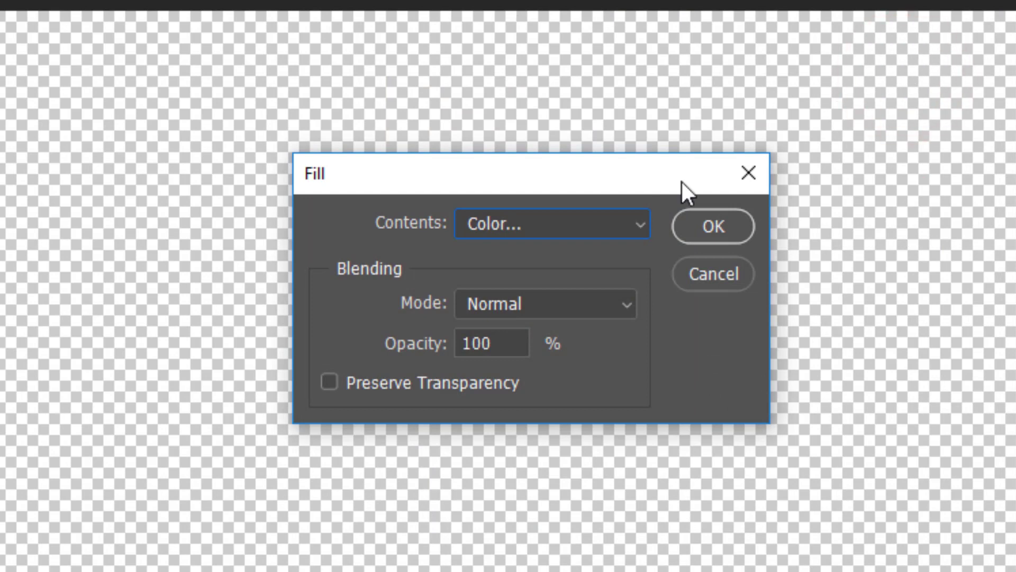
pyautogui.click(712, 224)
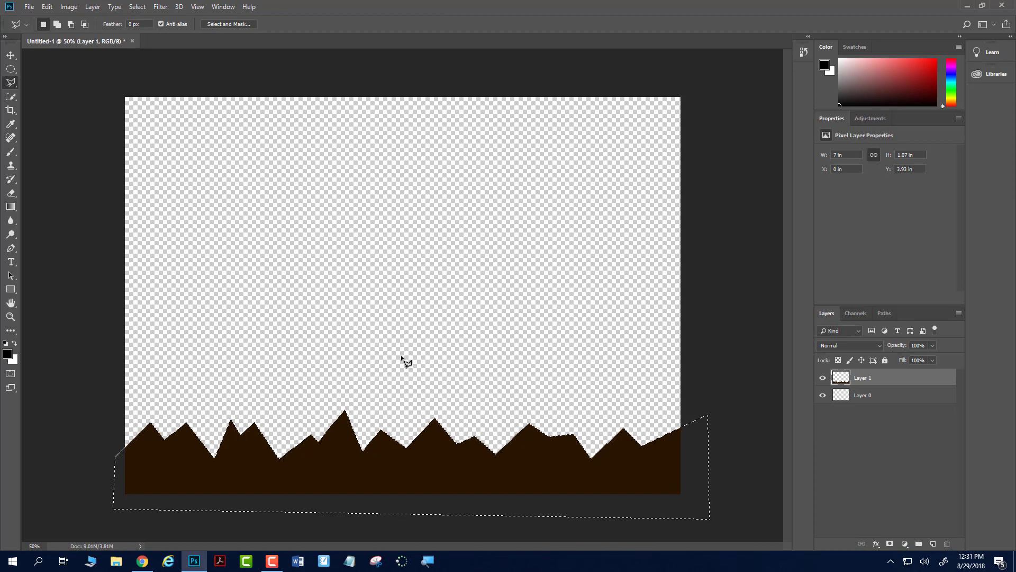
pyautogui.hotkey('ctrl', 'd')
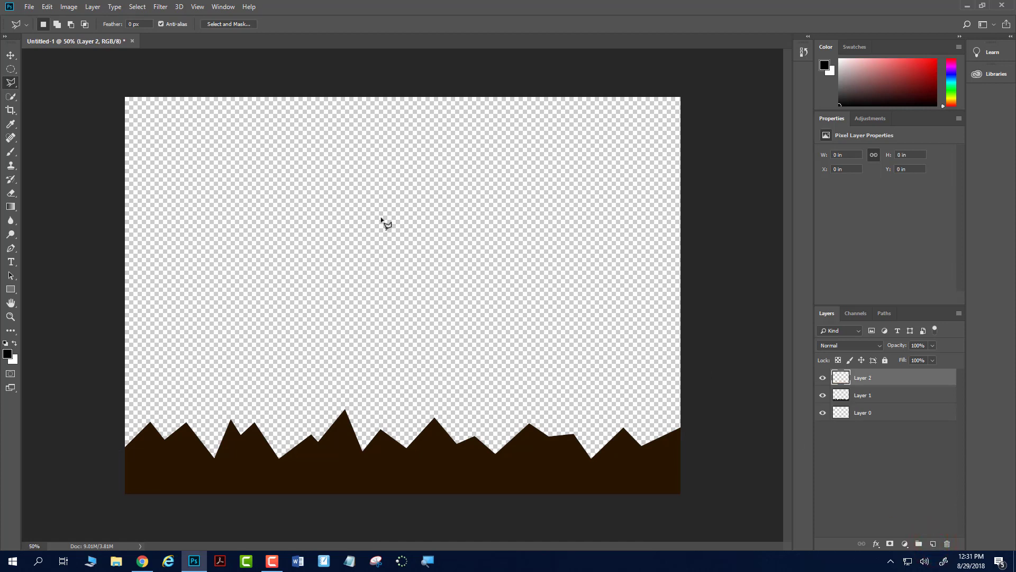
# On Layer 2, trace a second jagged ridge selection slightly above the dark brown one with the Polygonal Lasso Tool, closing it below the canvas
pyautogui.click(109, 426)
pyautogui.click(145, 402)
pyautogui.click(171, 418)
pyautogui.click(189, 410)
pyautogui.click(224, 436)
pyautogui.click(257, 405)
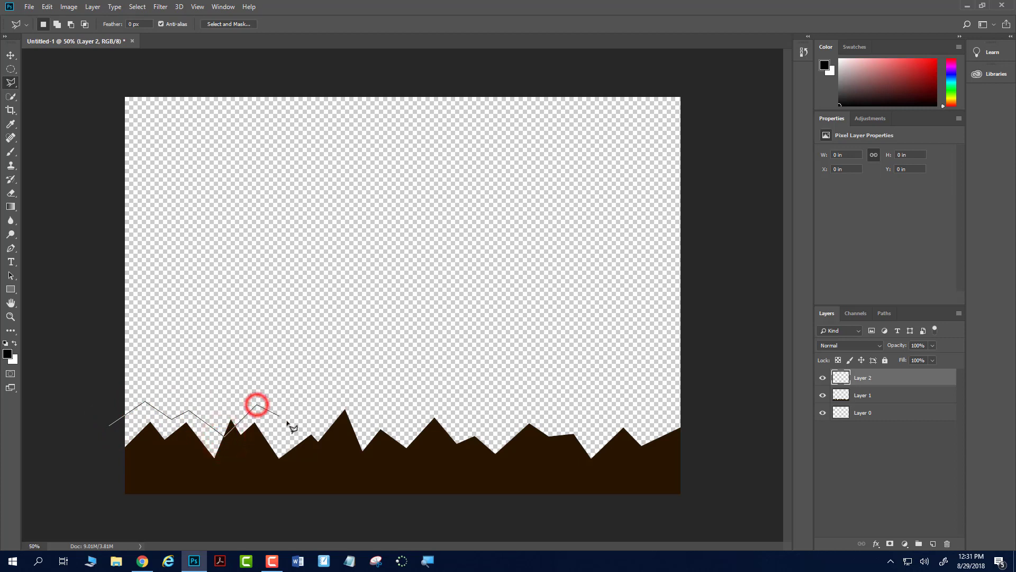
pyautogui.click(286, 420)
pyautogui.click(307, 411)
pyautogui.click(331, 435)
pyautogui.click(370, 417)
pyautogui.click(396, 427)
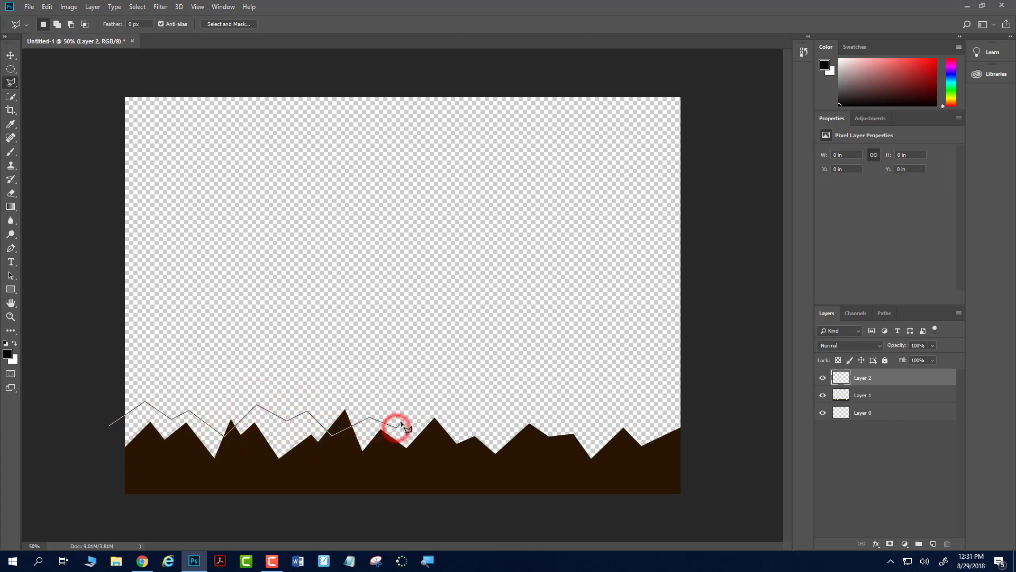
pyautogui.click(424, 412)
pyautogui.click(490, 423)
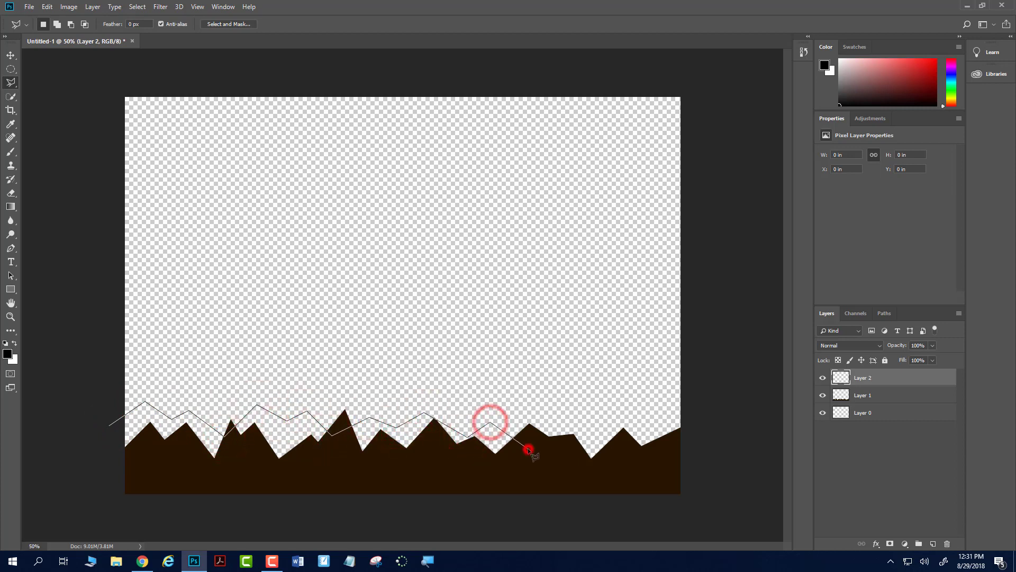
pyautogui.click(529, 448)
pyautogui.click(570, 413)
pyautogui.click(597, 422)
pyautogui.click(596, 436)
pyautogui.click(616, 423)
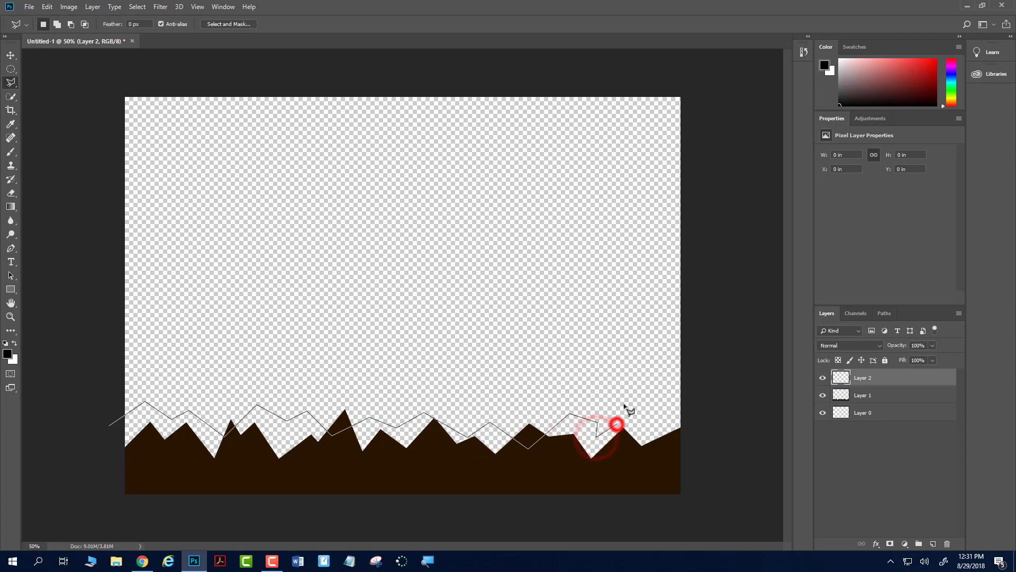
pyautogui.click(630, 396)
pyautogui.click(660, 408)
pyautogui.click(695, 432)
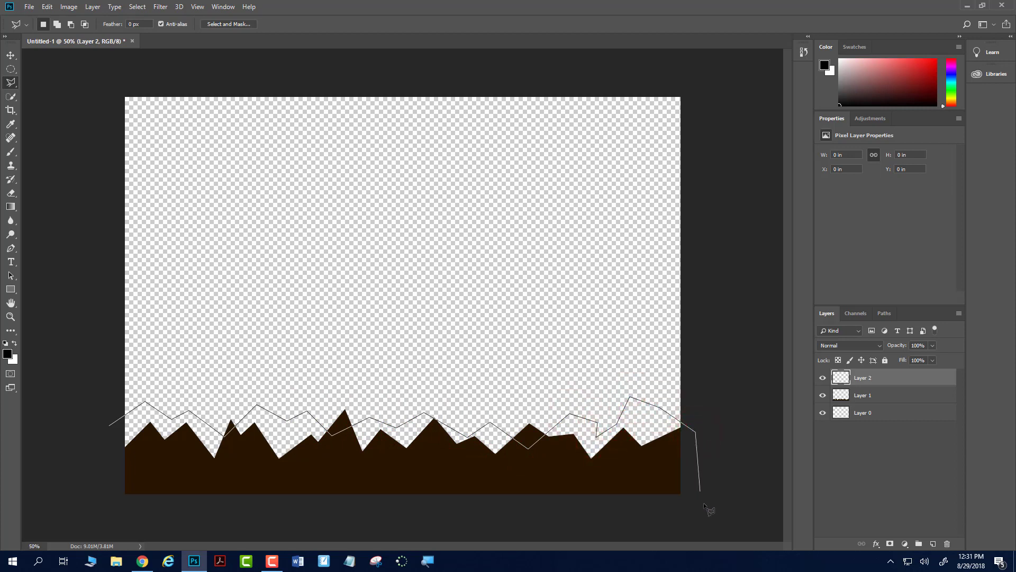
pyautogui.click(106, 508)
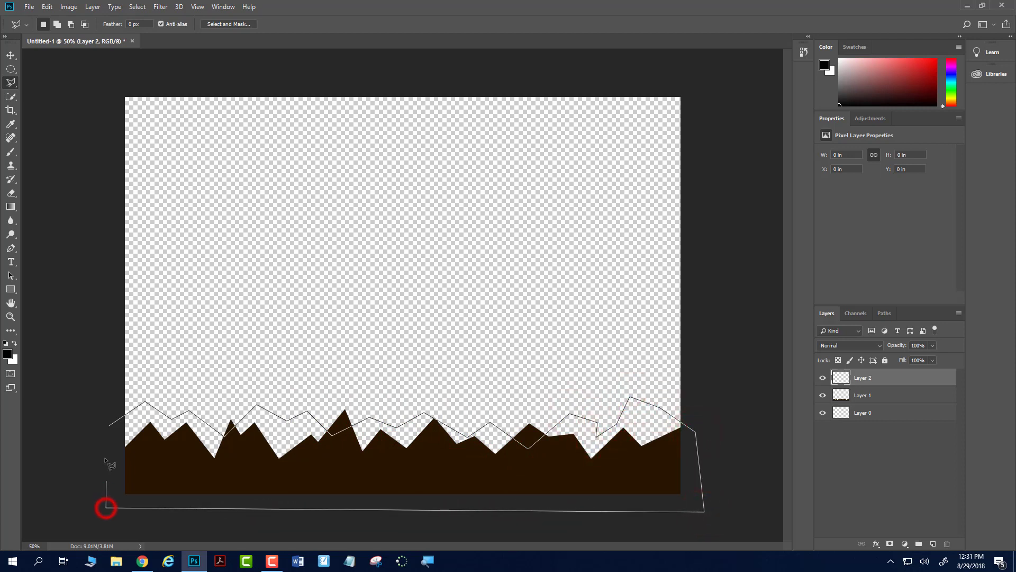
pyautogui.click(109, 426)
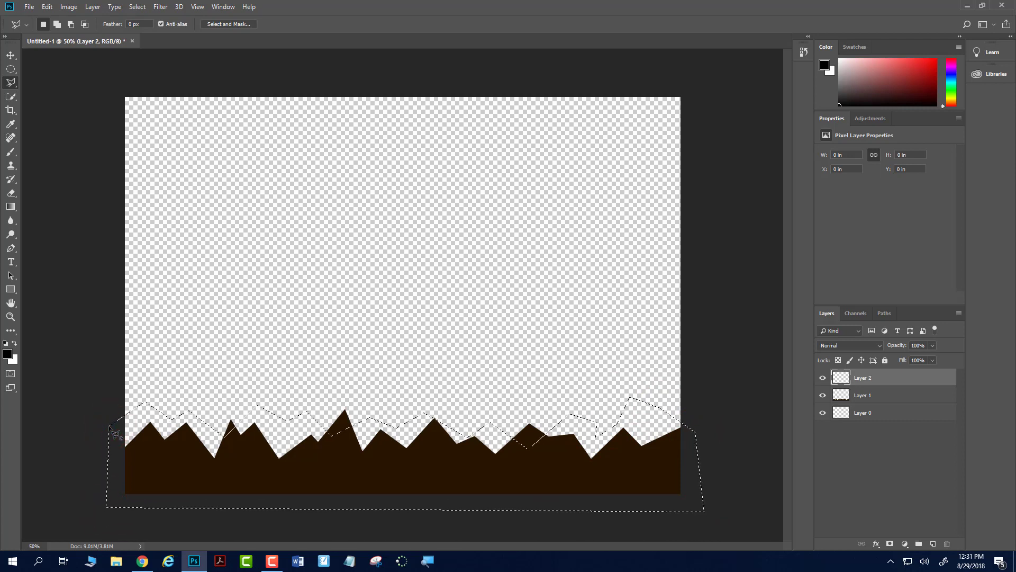
# Fill the second ridge selection with the lighter brown color #4f2d00 and deselect
pyautogui.hotkey('shift', 'F5')
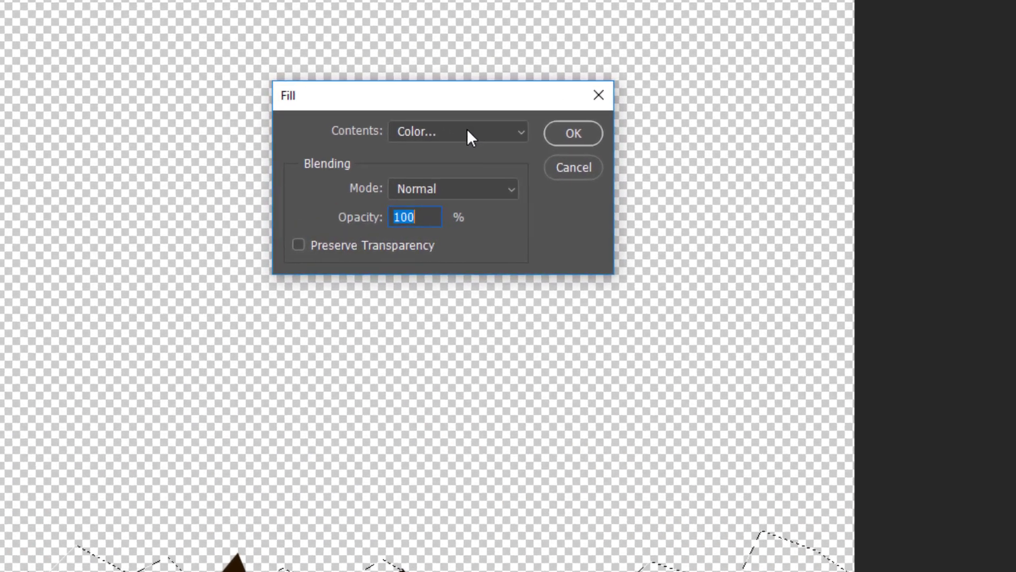
pyautogui.click(470, 178)
pyautogui.click(421, 184)
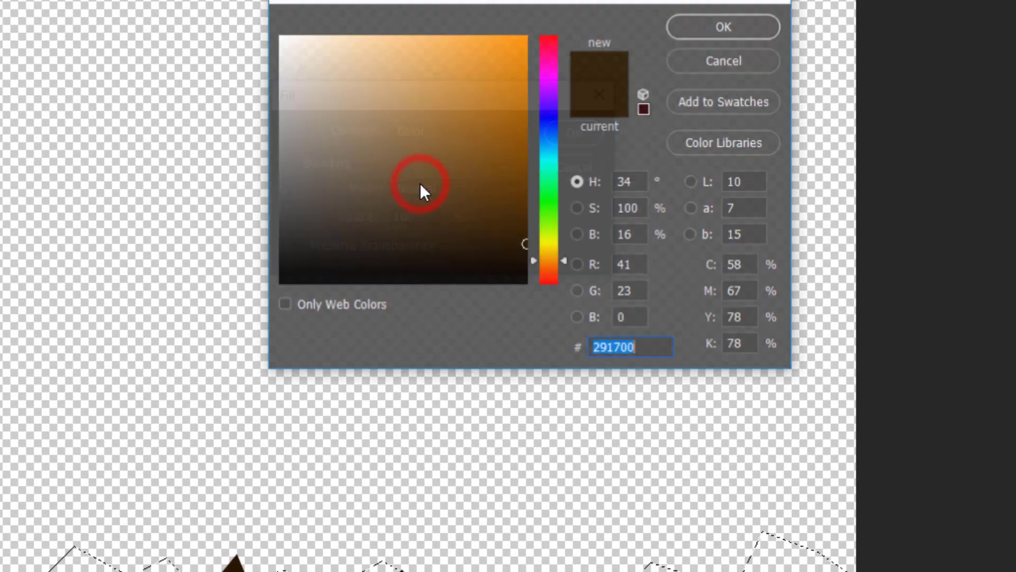
pyautogui.moveTo(521, 231); pyautogui.dragTo(540, 207)
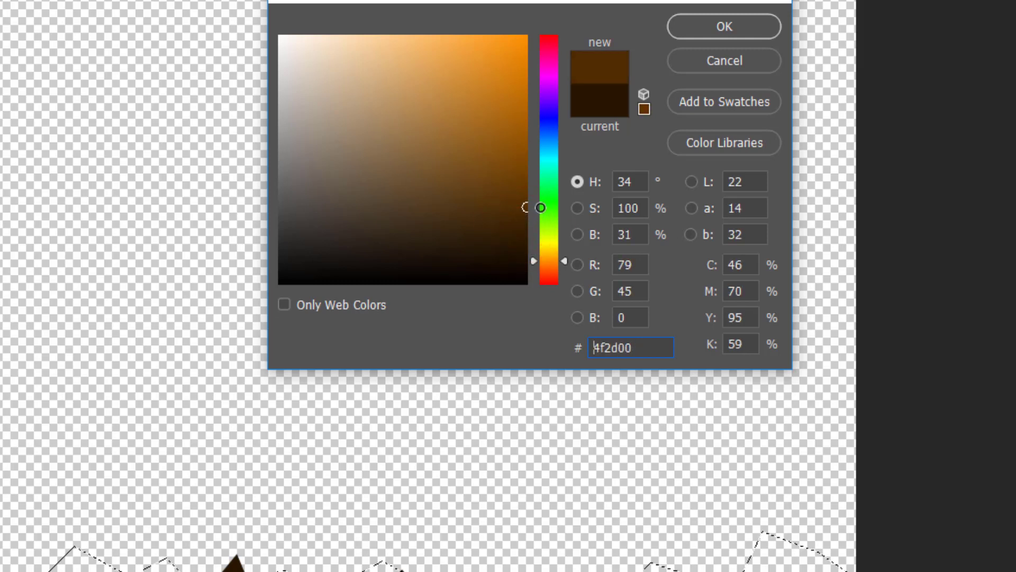
pyautogui.click(737, 31)
pyautogui.click(576, 133)
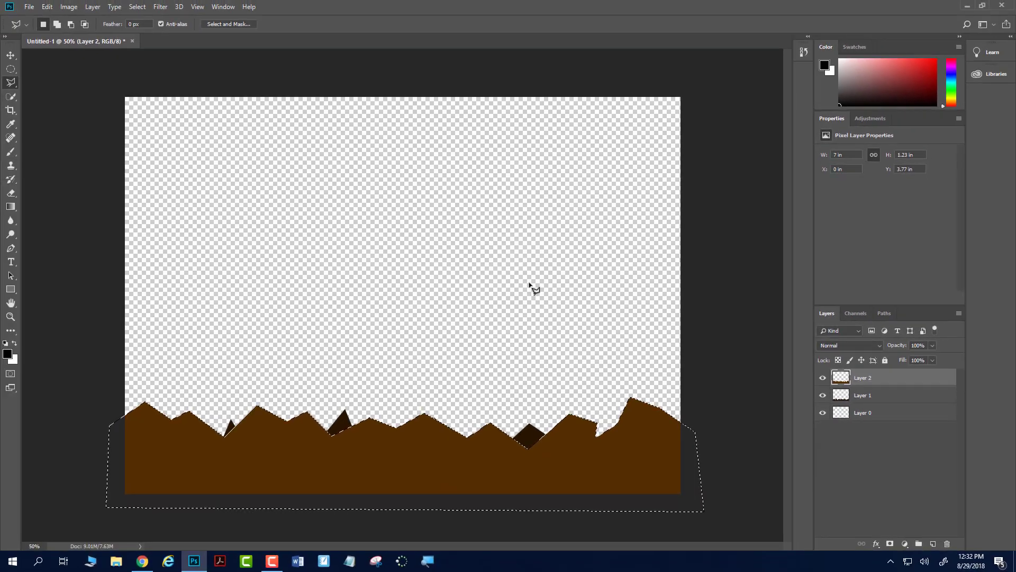
pyautogui.hotkey('ctrl', 'd')
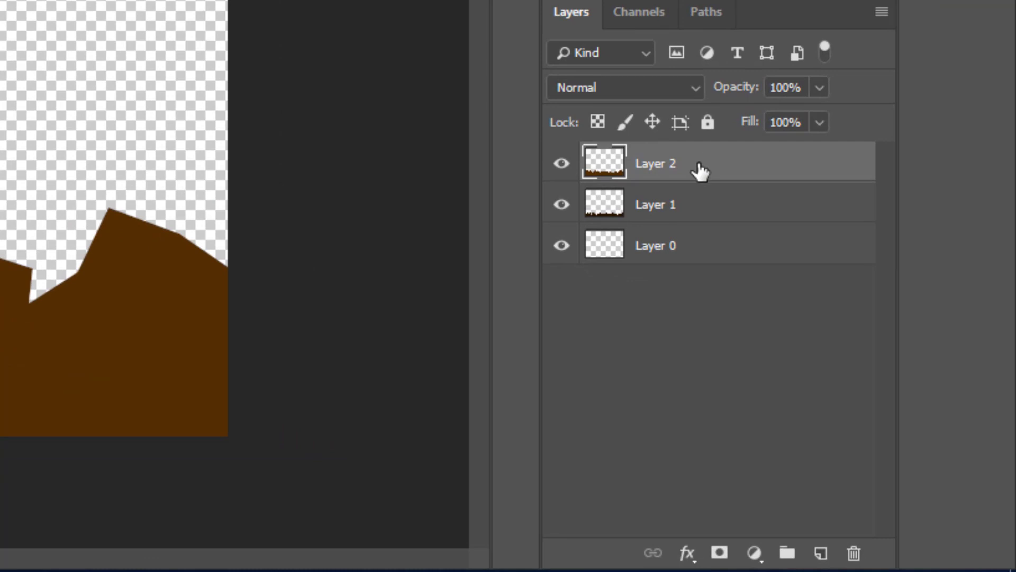
# Move Layer 2 beneath Layer 1 in the layer stack and add a new layer directly above Layer 2
pyautogui.moveTo(699, 165); pyautogui.dragTo(694, 228)
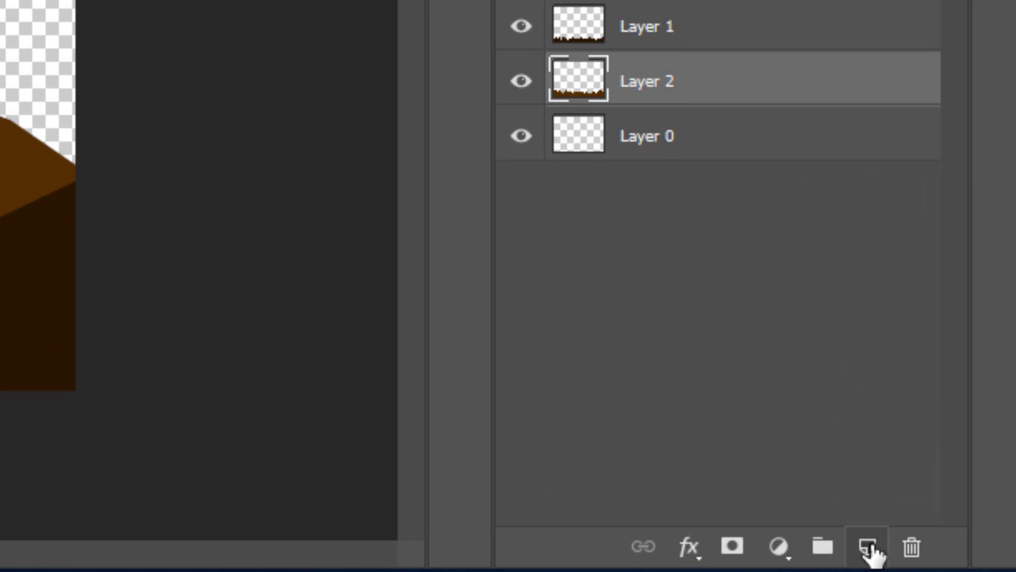
pyautogui.click(868, 546)
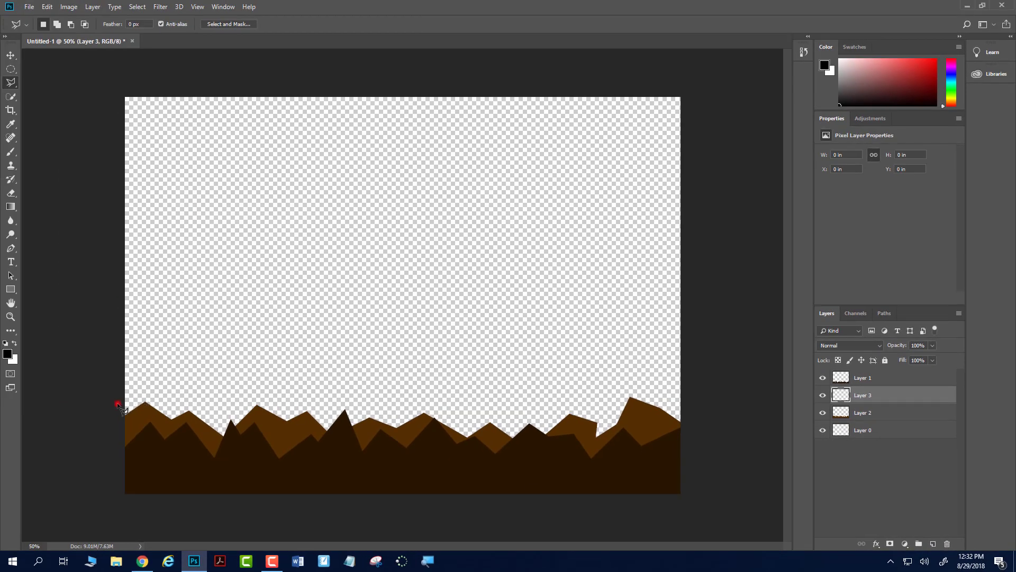
# On Layer 3, trace a third jagged ridge selection above the lighter brown mountains with the Polygonal Lasso Tool, closing it below the canvas
pyautogui.click(153, 380)
pyautogui.click(189, 403)
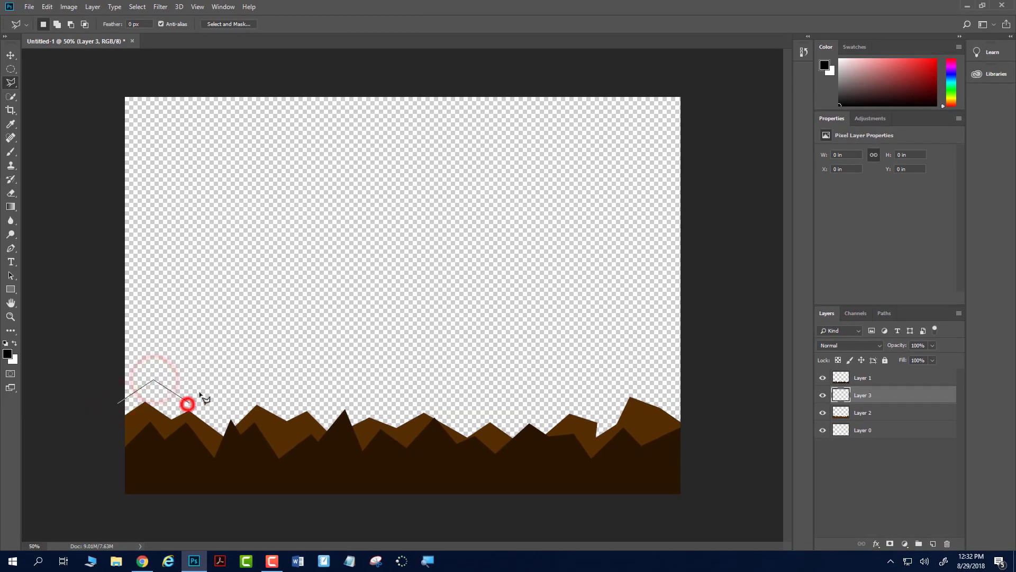
pyautogui.click(204, 391)
pyautogui.click(245, 409)
pyautogui.click(271, 389)
pyautogui.click(308, 430)
pyautogui.click(334, 400)
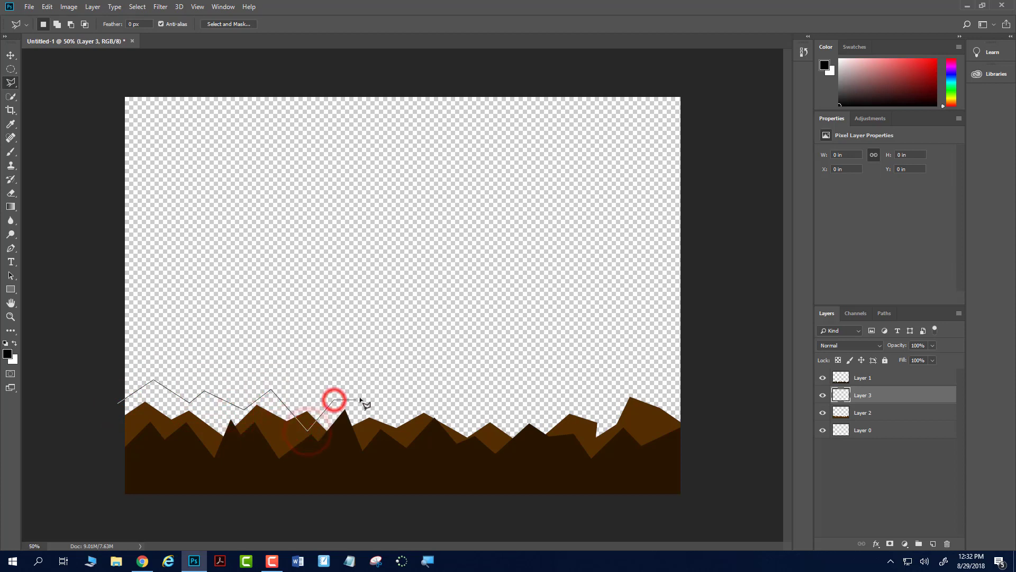
pyautogui.click(361, 406)
pyautogui.click(372, 424)
pyautogui.click(411, 386)
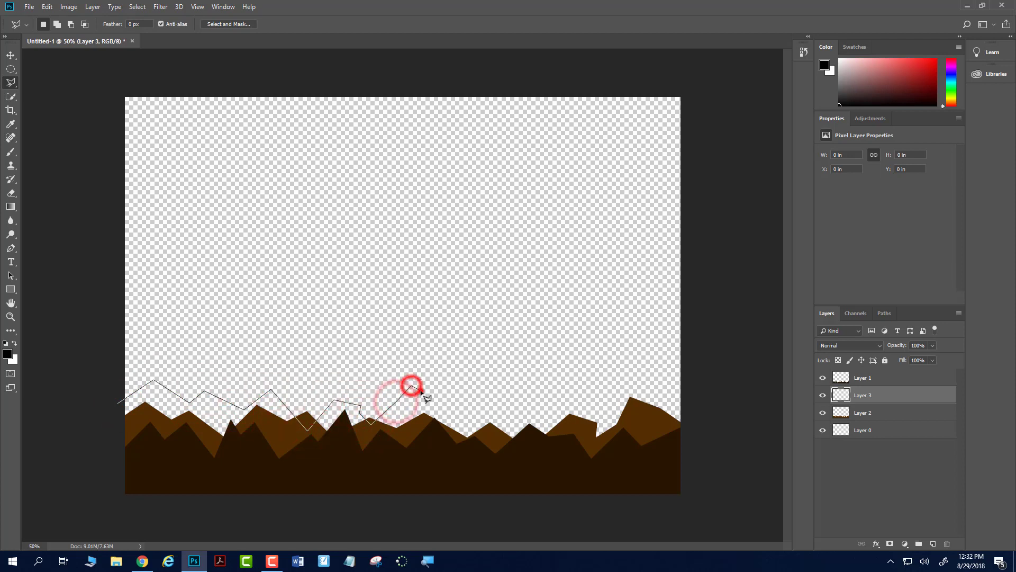
pyautogui.click(431, 402)
pyautogui.click(448, 398)
pyautogui.click(452, 423)
pyautogui.click(476, 440)
pyautogui.click(510, 408)
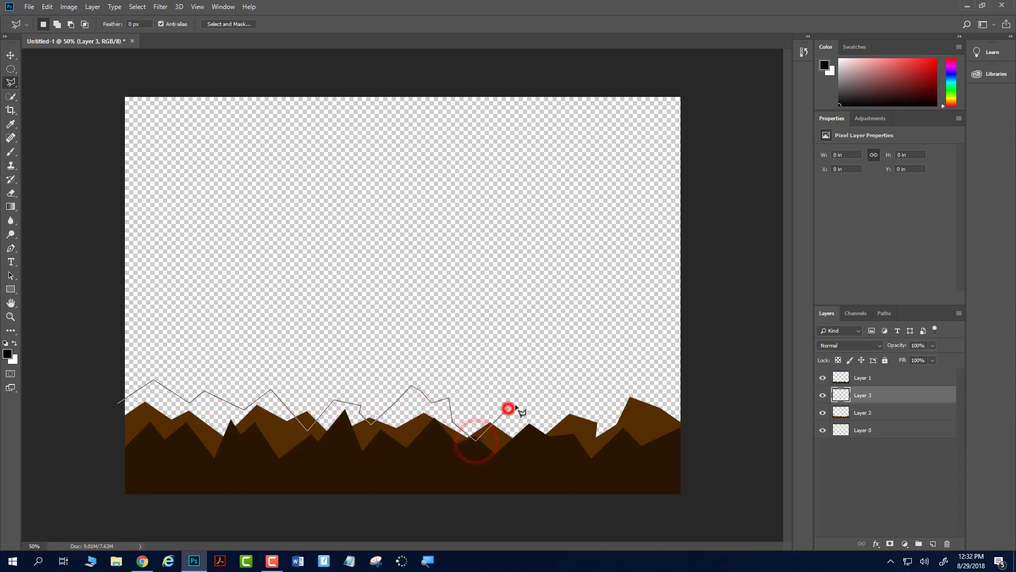
pyautogui.click(529, 408)
pyautogui.click(544, 395)
pyautogui.click(572, 365)
pyautogui.click(595, 361)
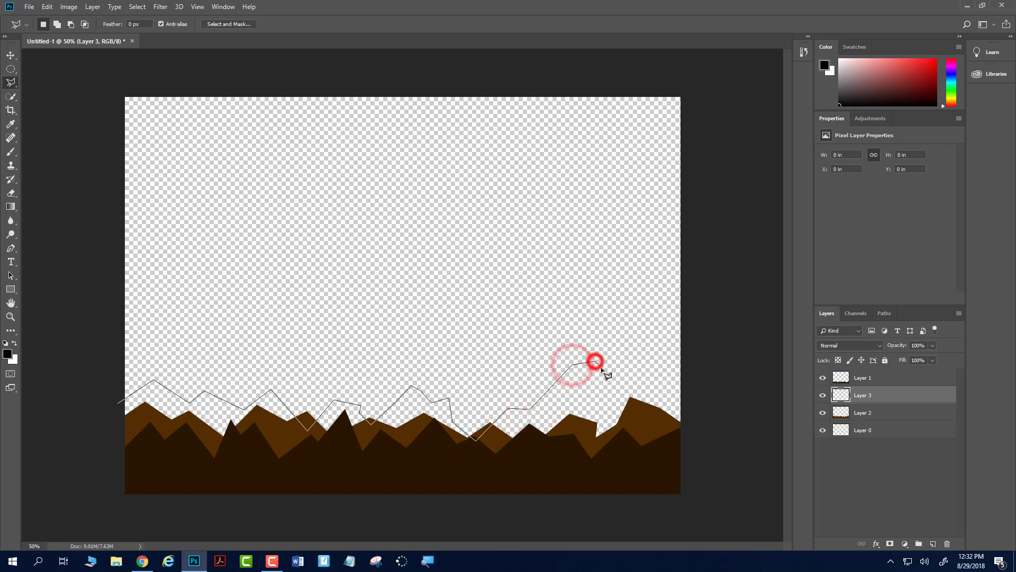
pyautogui.click(605, 377)
pyautogui.click(614, 375)
pyautogui.click(634, 371)
pyautogui.click(655, 388)
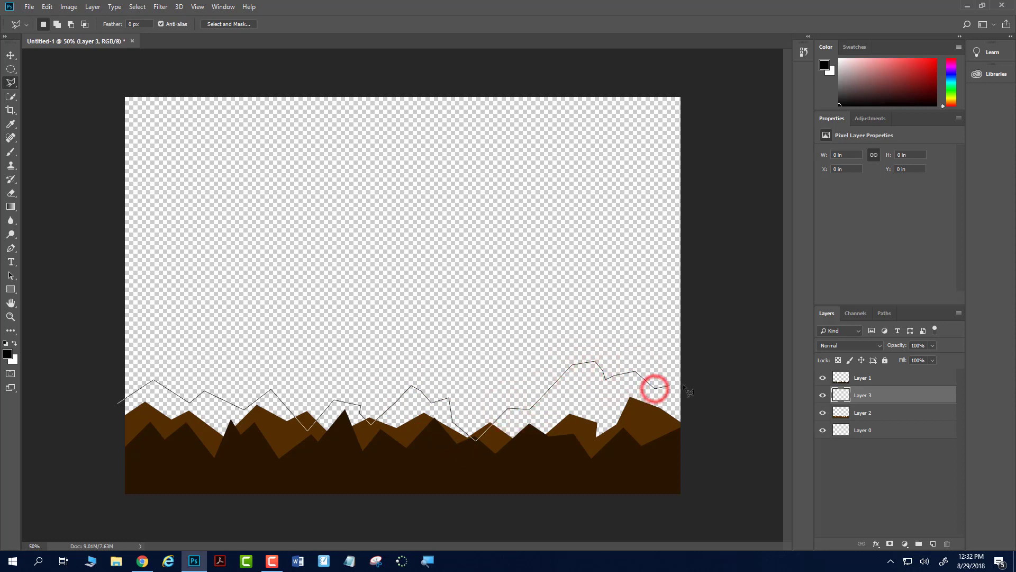
pyautogui.click(699, 388)
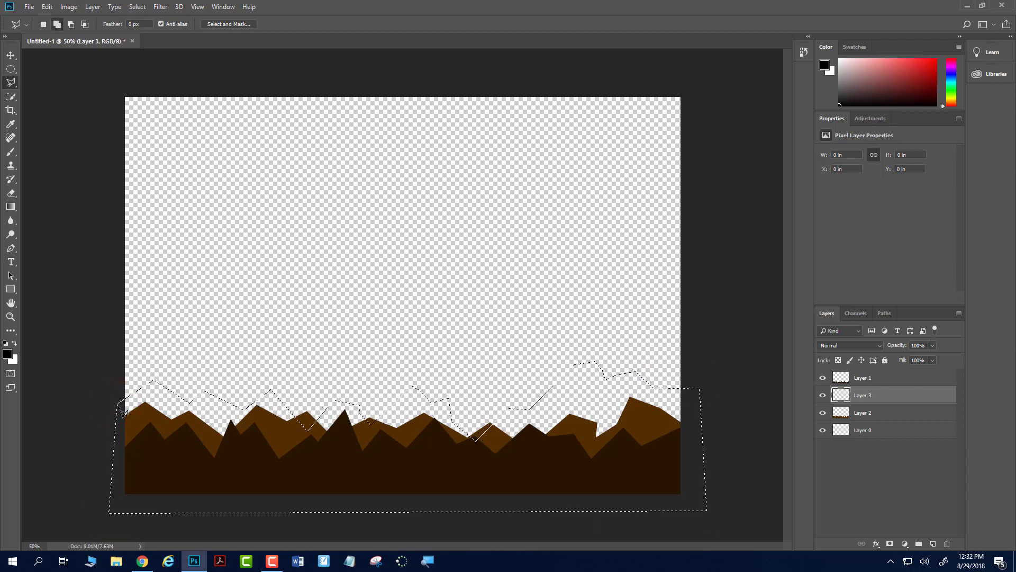
# Fill the third ridge selection with the lighter brown color #7a4500 and deselect
pyautogui.hotkey('shift', 'F5')
pyautogui.click(461, 180)
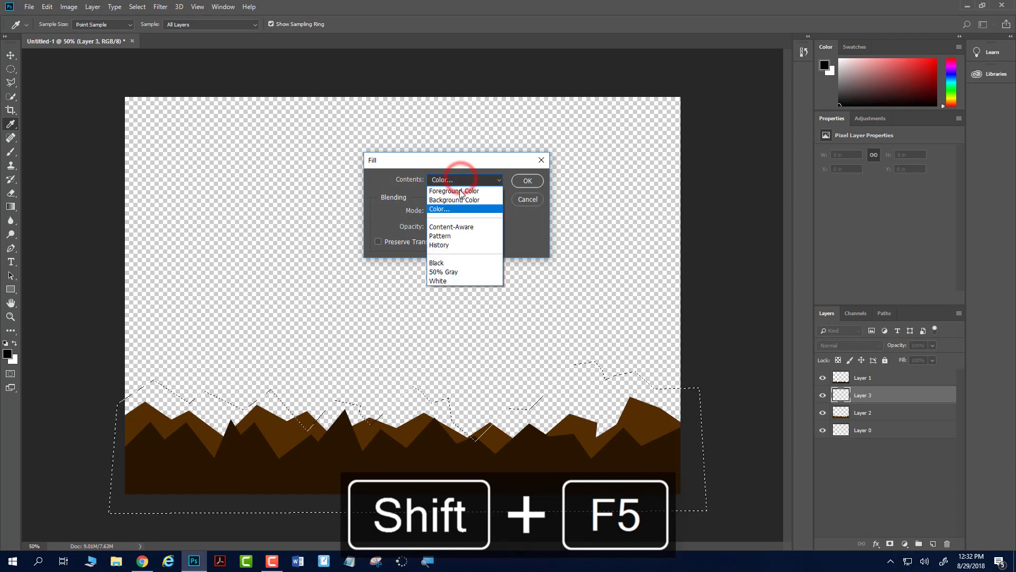
pyautogui.click(447, 203)
pyautogui.moveTo(478, 205); pyautogui.dragTo(509, 199)
pyautogui.click(609, 122)
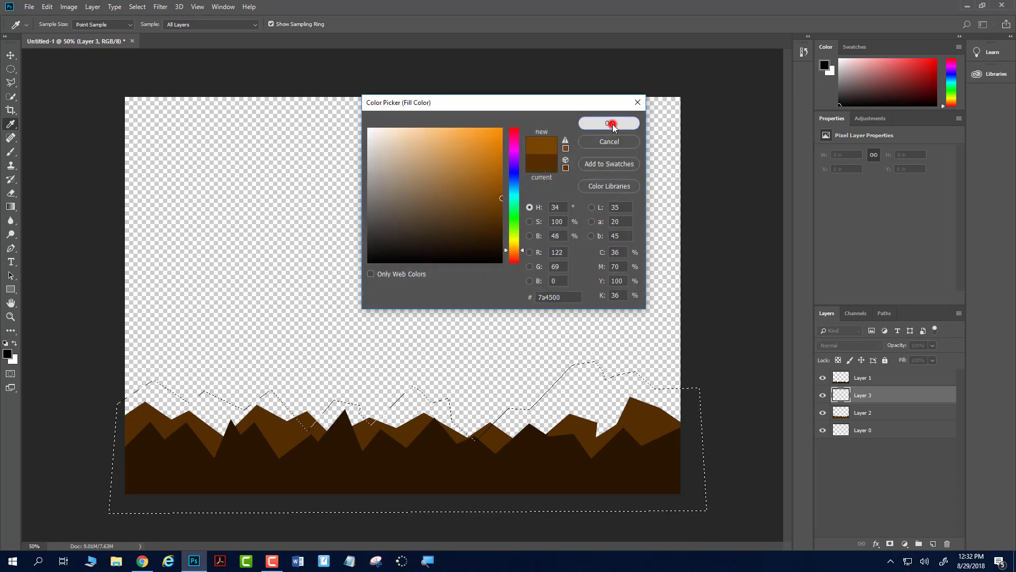
pyautogui.click(527, 178)
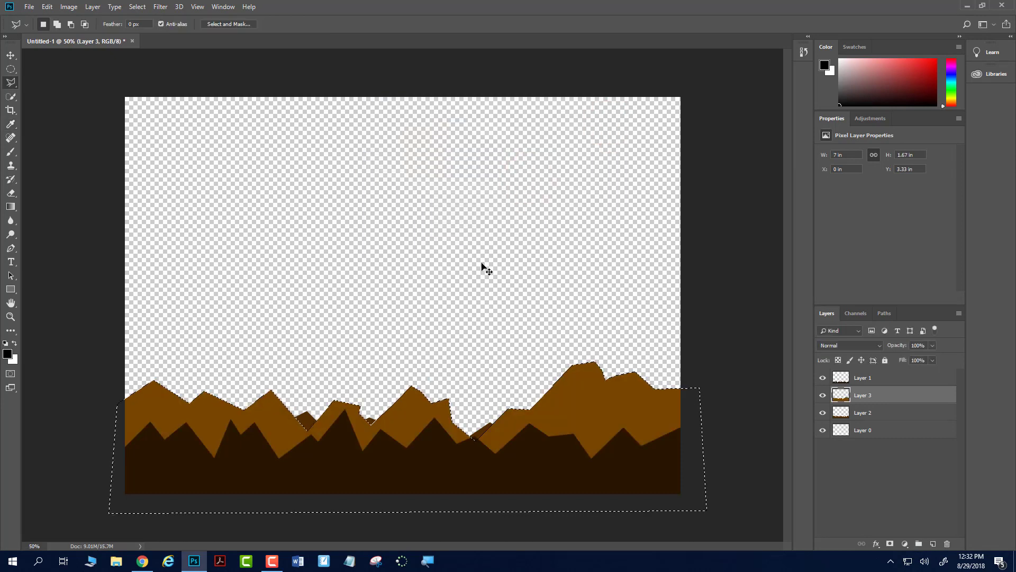
pyautogui.hotkey('ctrl', 'd')
# Move Layer 3 beneath Layer 2, and add a new layer placed directly beneath Layer 3
pyautogui.moveTo(868, 395); pyautogui.dragTo(868, 417)
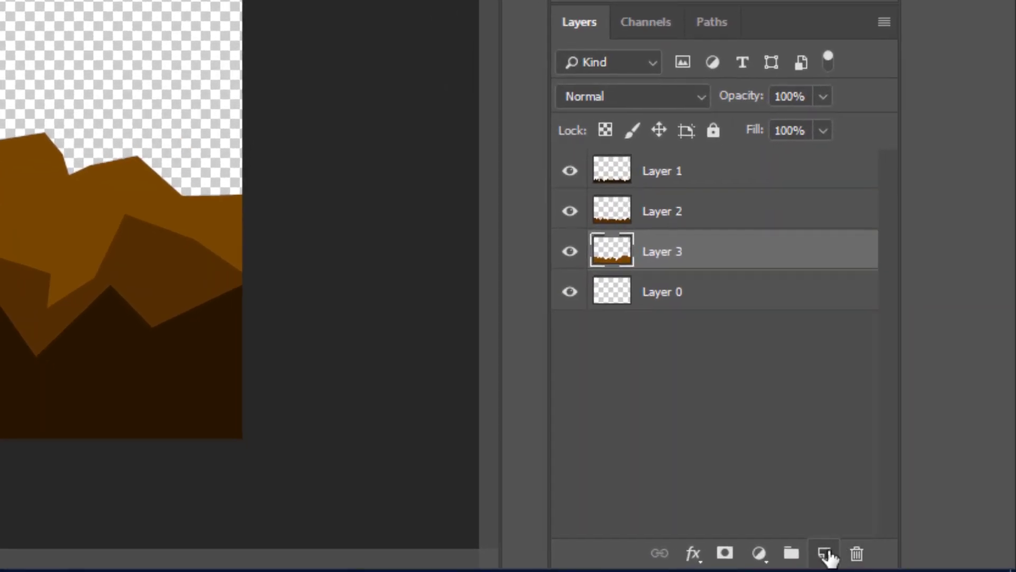
pyautogui.click(826, 553)
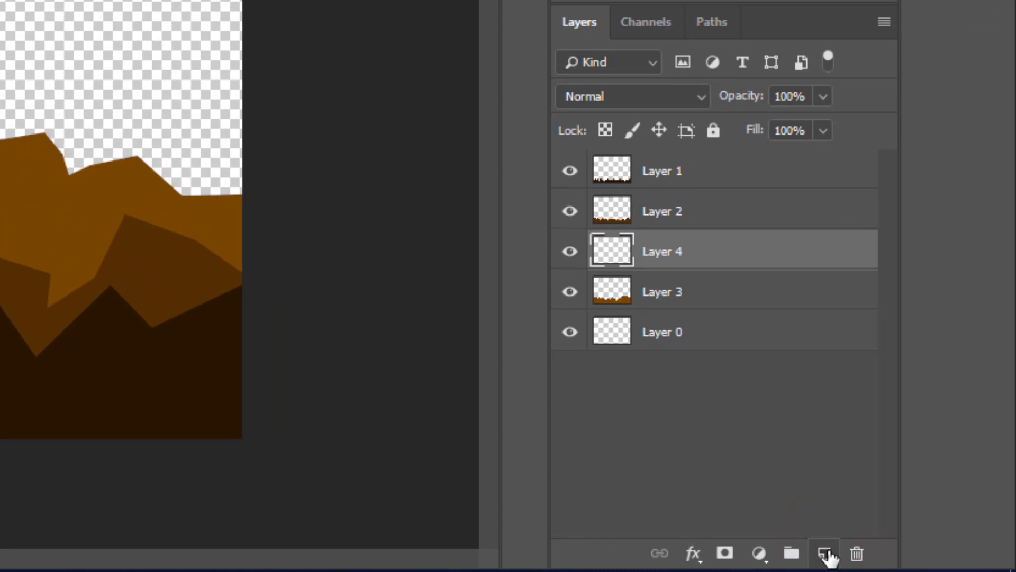
pyautogui.moveTo(673, 248); pyautogui.dragTo(668, 304)
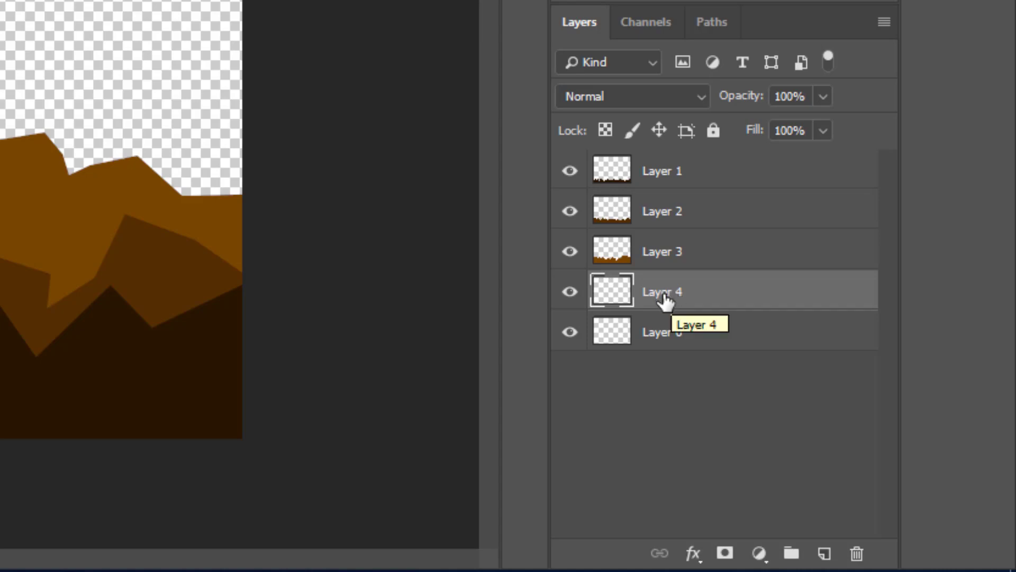
# Rename the new empty layer beneath Layer 3 as Sun
pyautogui.doubleClick(666, 295)
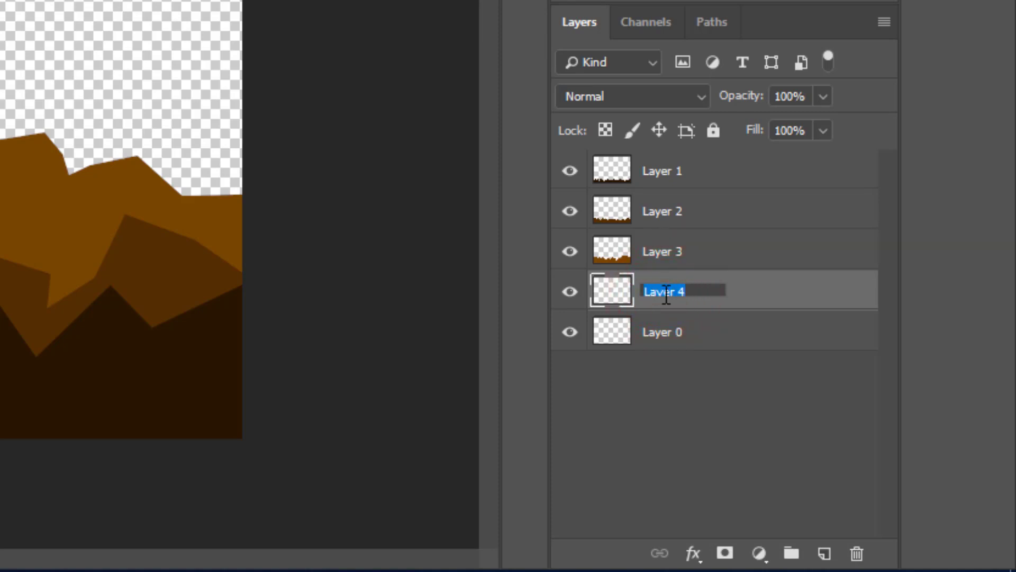
pyautogui.write('Sun')
pyautogui.press('Return')
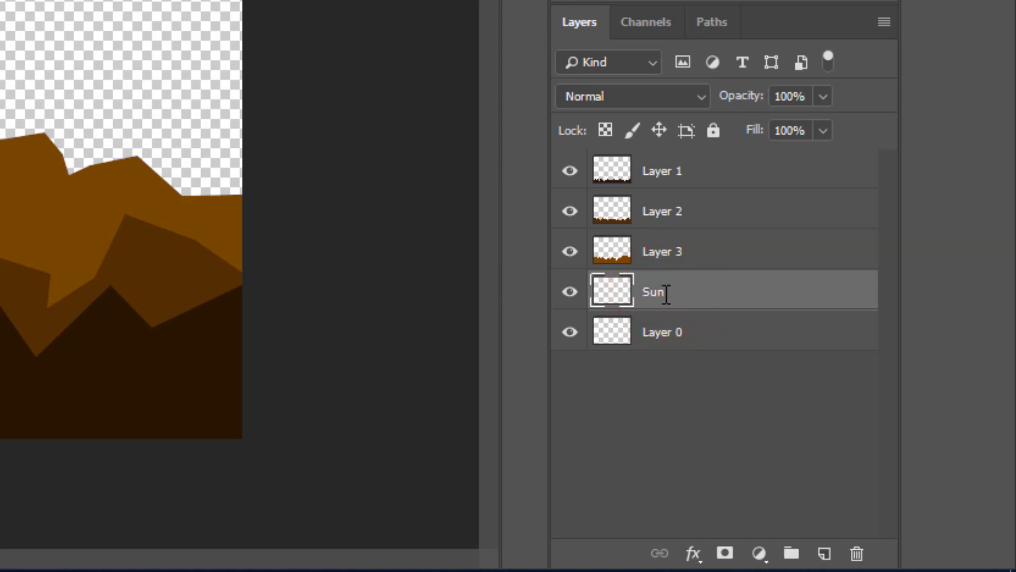
# Rename Layer 3, Layer 2 and Layer 1 as Mountains 3, Mountains 2 and Mountains 1
pyautogui.doubleClick(668, 251)
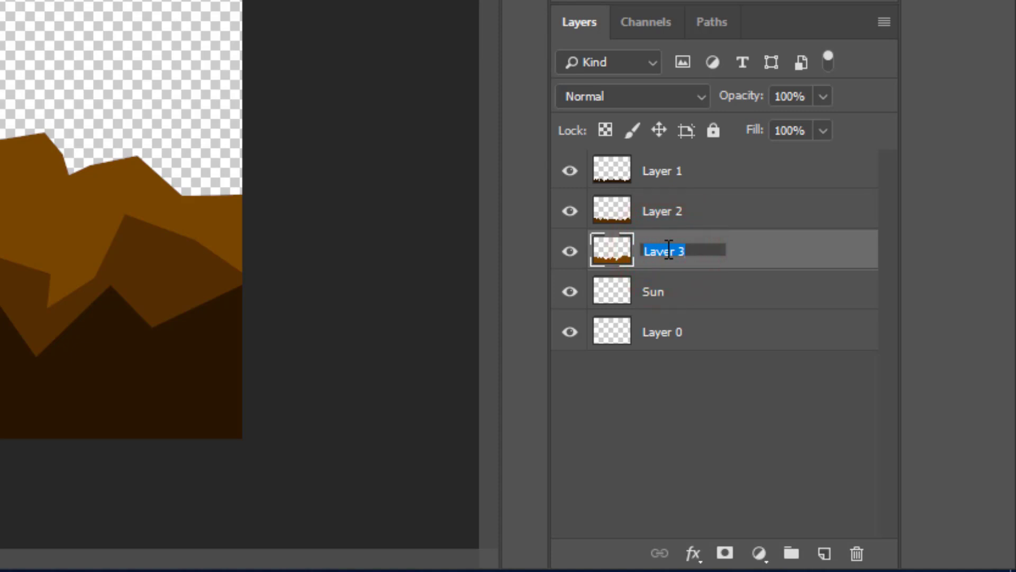
pyautogui.write('Mountains ')
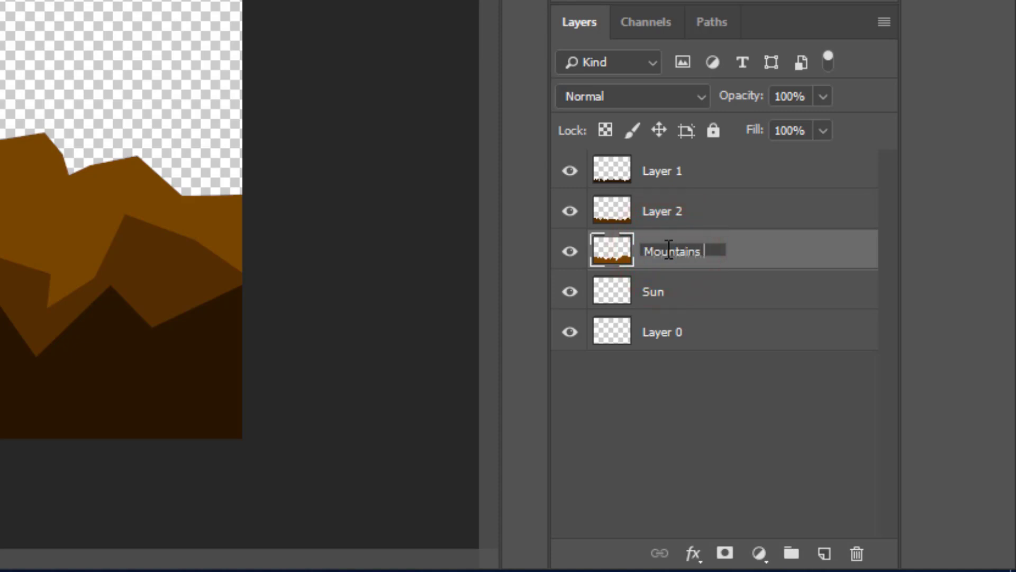
pyautogui.write('3')
pyautogui.press('Return')
pyautogui.doubleClick(664, 210)
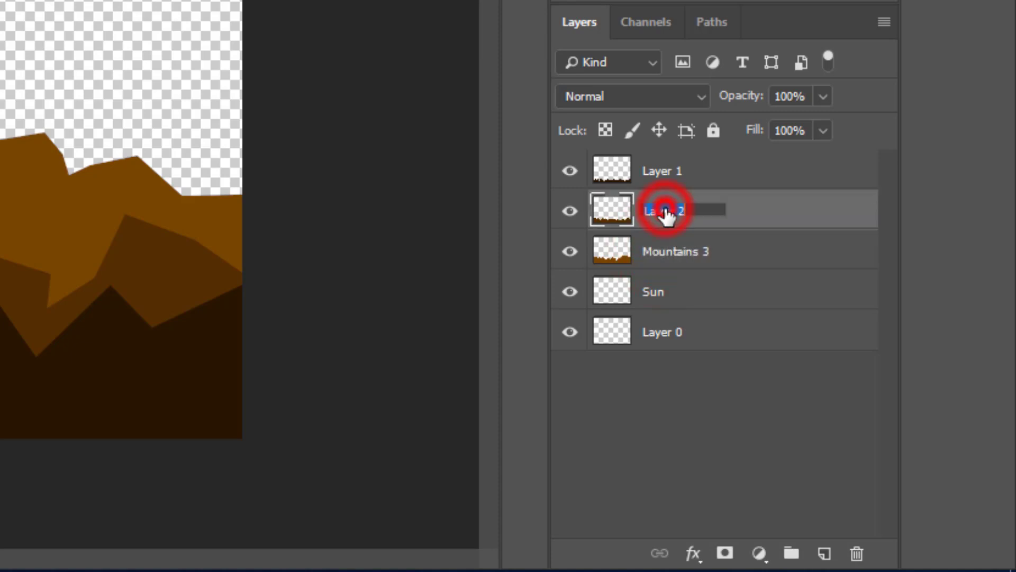
pyautogui.write('Mountains 2')
pyautogui.press('Return')
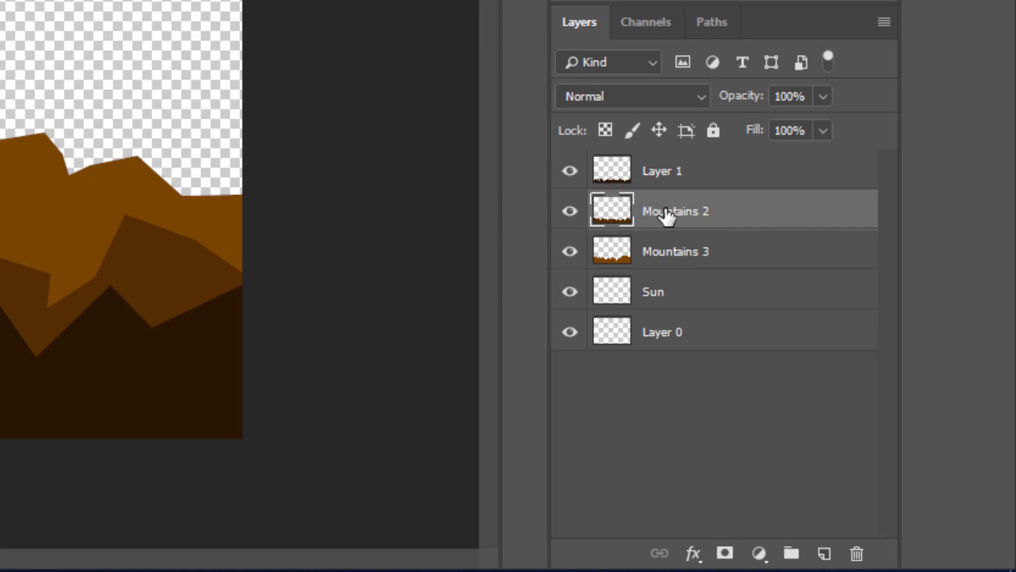
pyautogui.doubleClick(672, 170)
pyautogui.write('M')
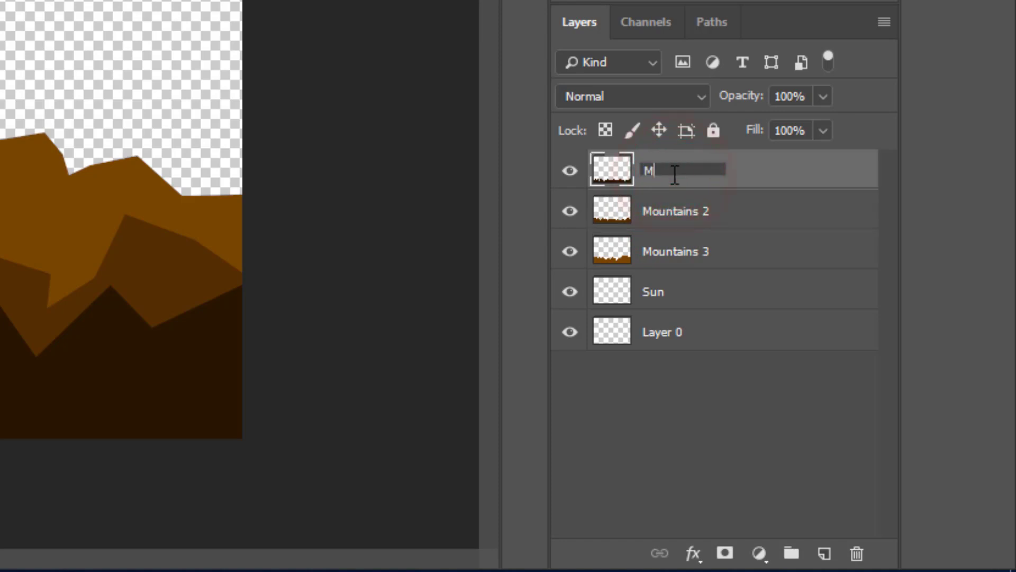
pyautogui.write('ountains 1')
pyautogui.press('Return')
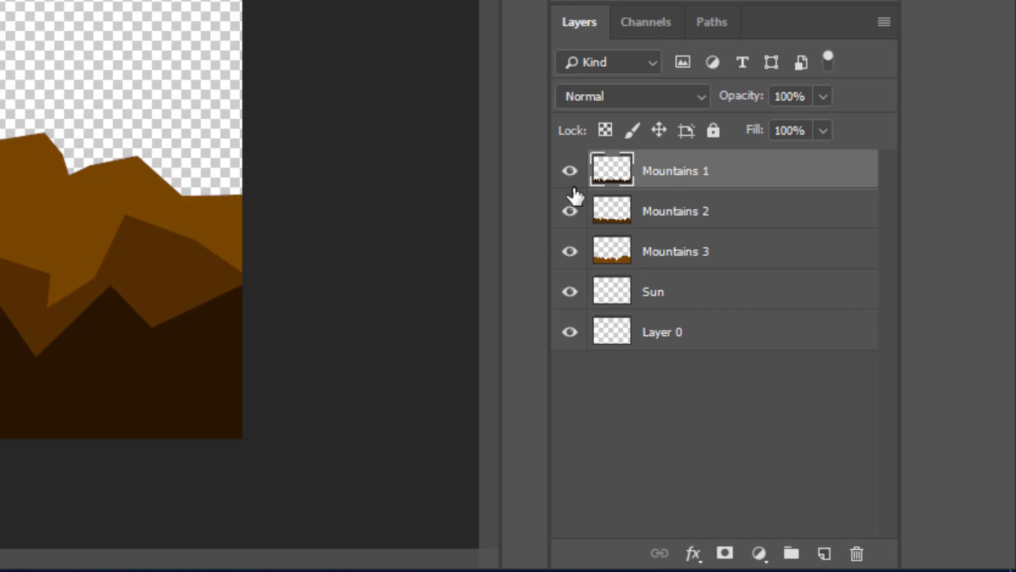
# On the Sun layer, draw a perfect circle selection about 1.19 in wide in the upper-left sky with the Elliptical Marquee Tool
pyautogui.click(654, 294)
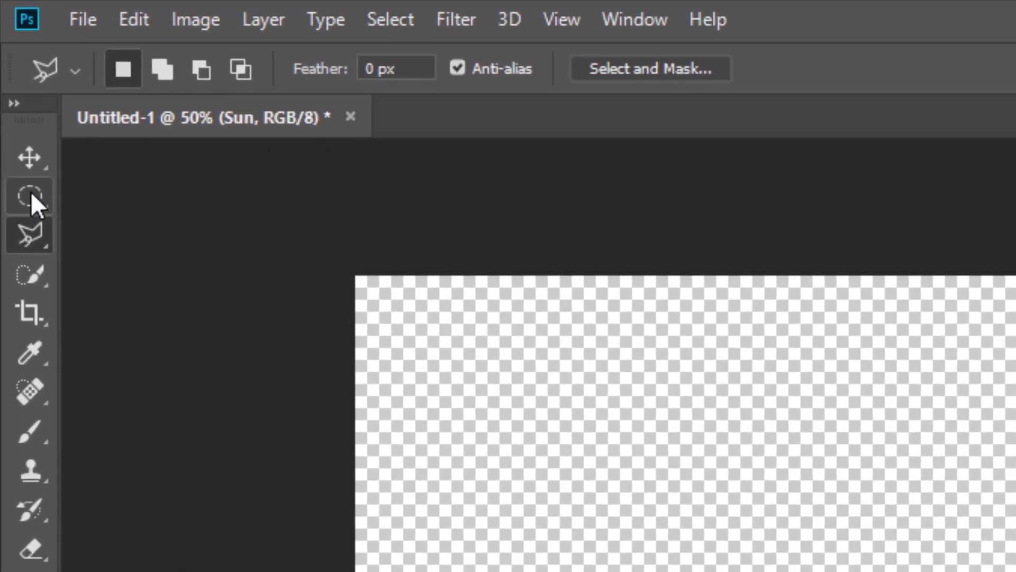
pyautogui.click(31, 194)
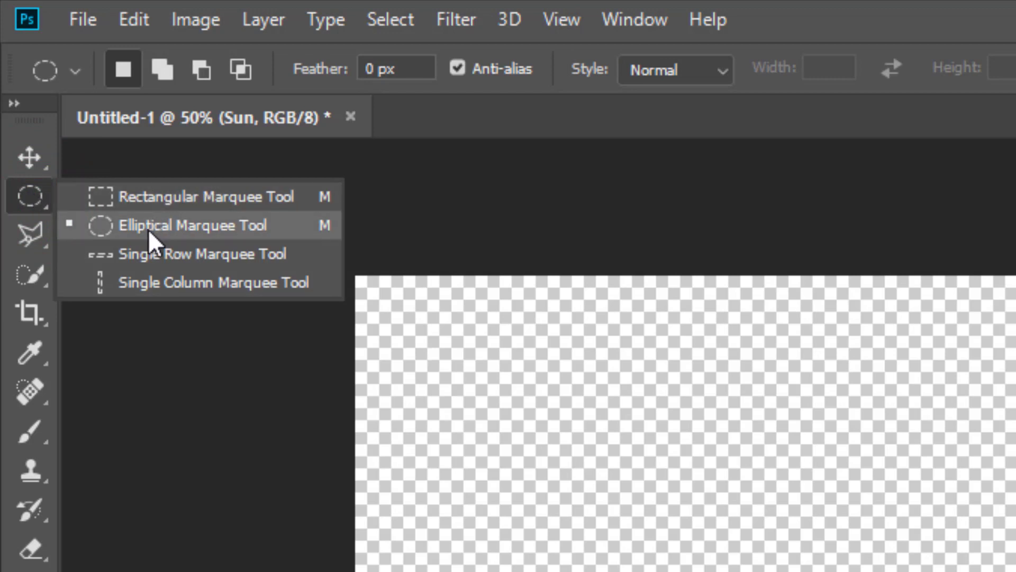
pyautogui.click(117, 227)
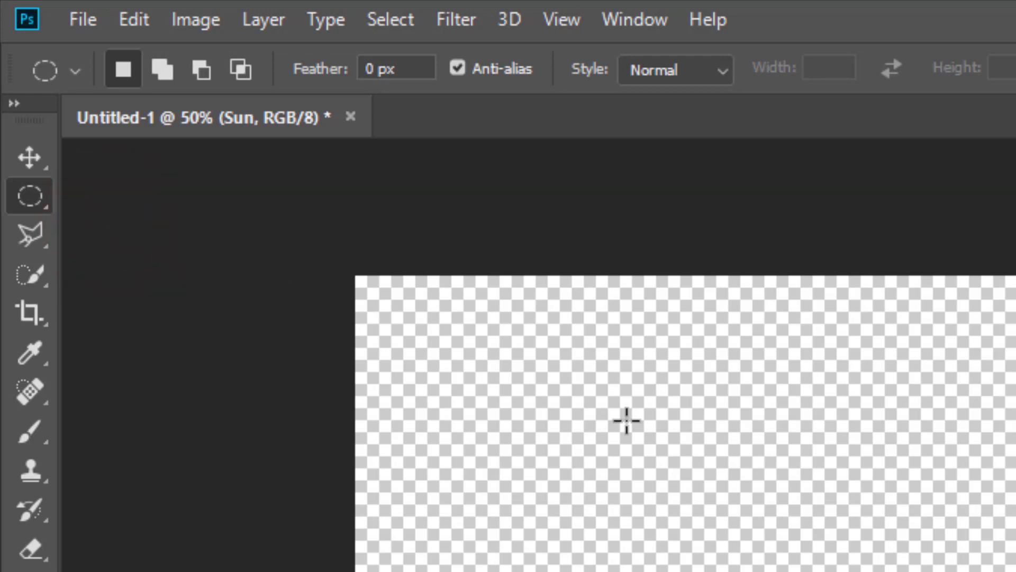
pyautogui.moveTo(627, 421); pyautogui.dragTo(850, 518)
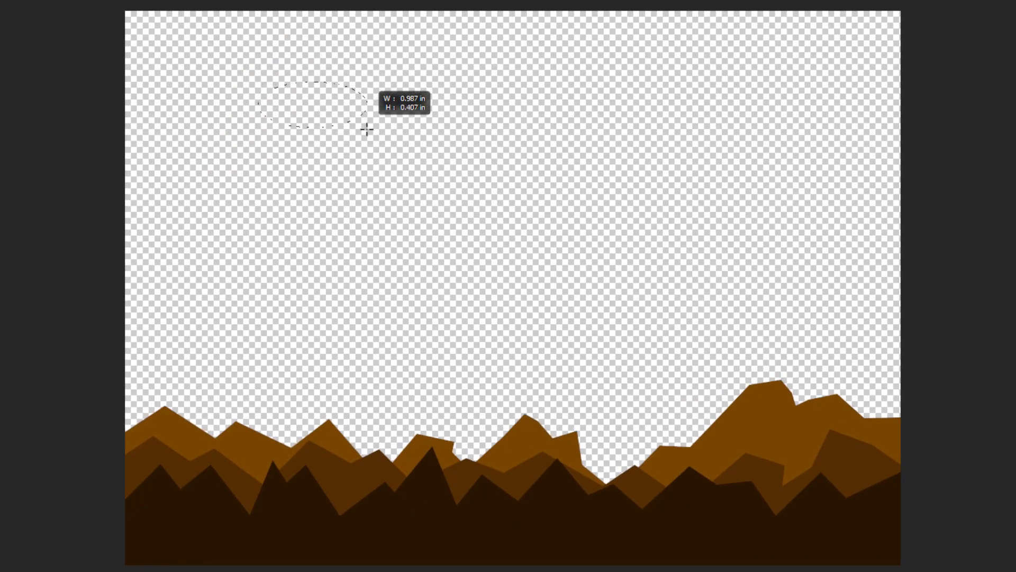
pyautogui.moveTo(367, 129); pyautogui.dragTo(389, 243)
pyautogui.press('shift')
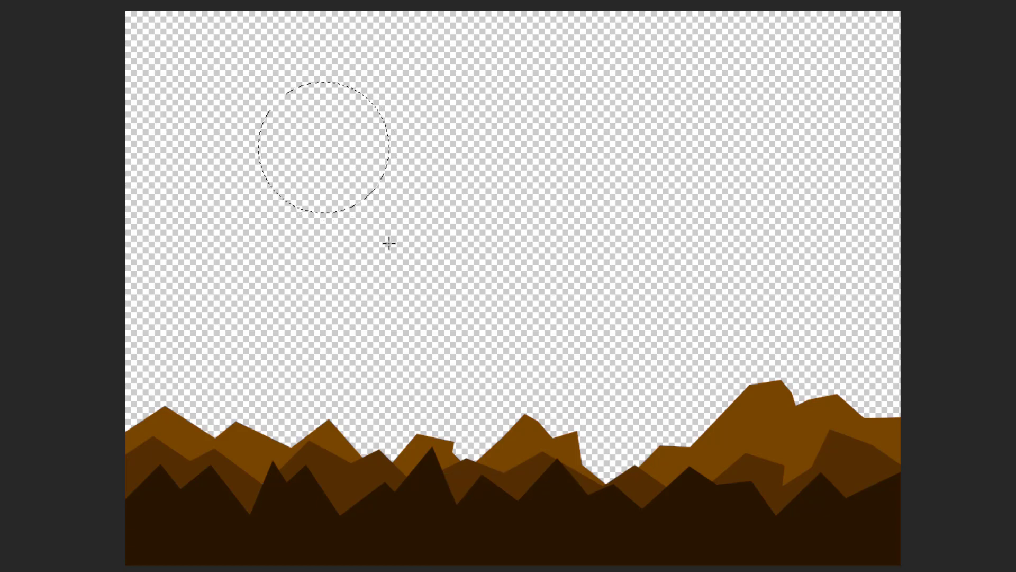
# Fill the circular selection with White at 100% opacity in Normal mode and deselect
pyautogui.hotkey('shift', 'F5')
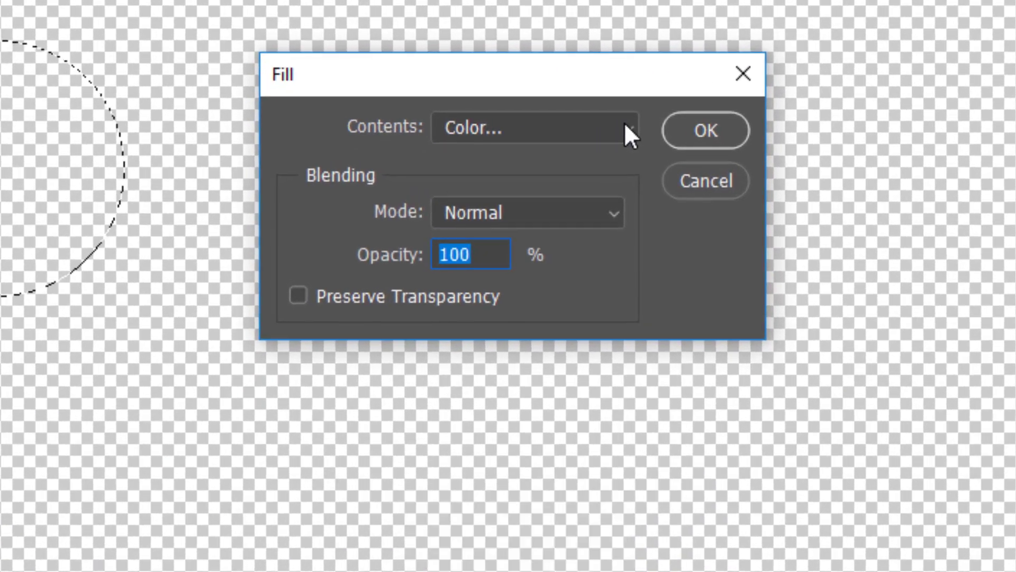
pyautogui.click(642, 126)
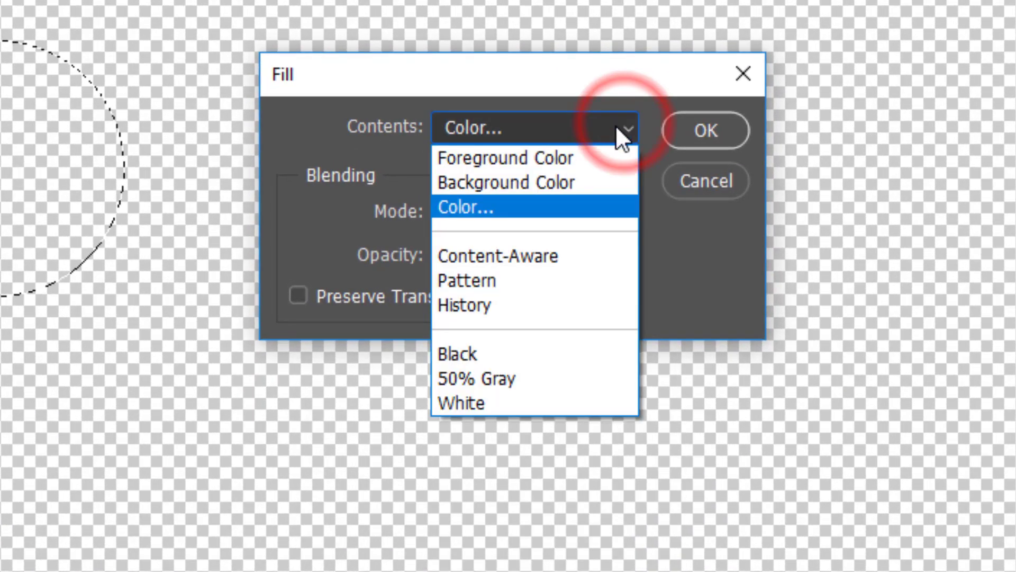
pyautogui.click(462, 401)
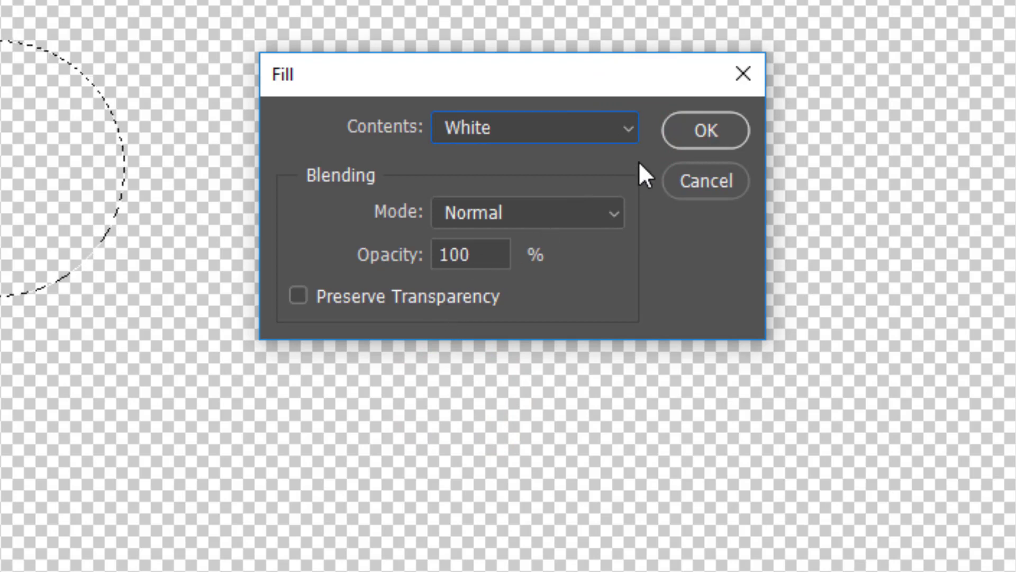
pyautogui.click(716, 130)
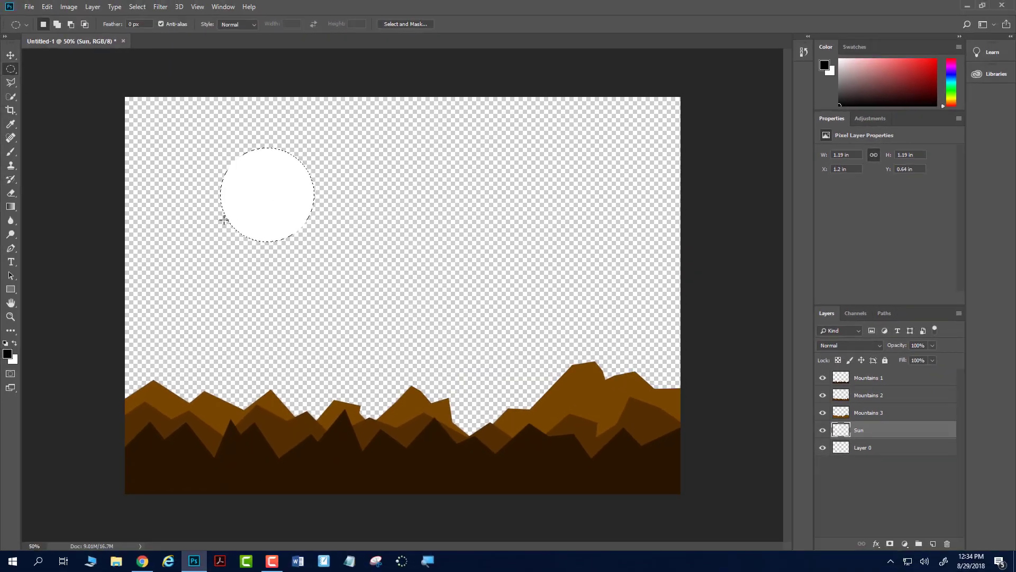
pyautogui.hotkey('ctrl', 'd')
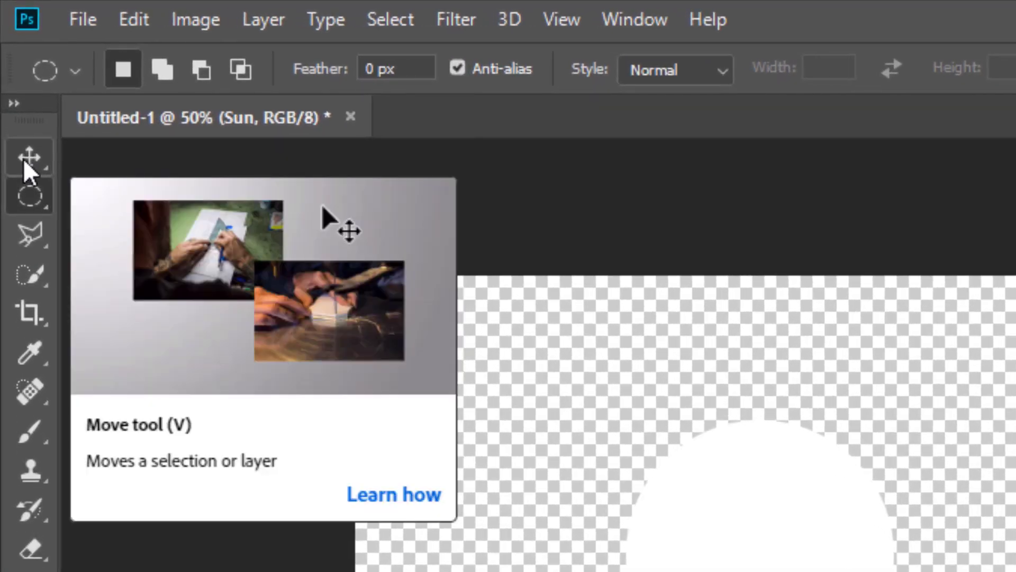
# Move the white sun down into the valley between the mountain peaks, just right of the canvas center
pyautogui.click(25, 162)
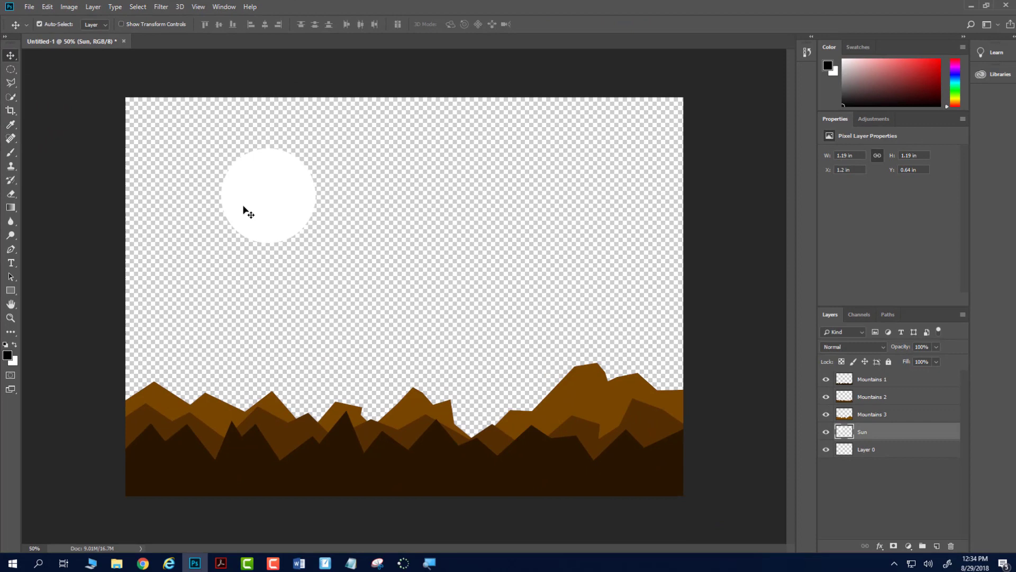
pyautogui.moveTo(257, 197); pyautogui.dragTo(473, 406)
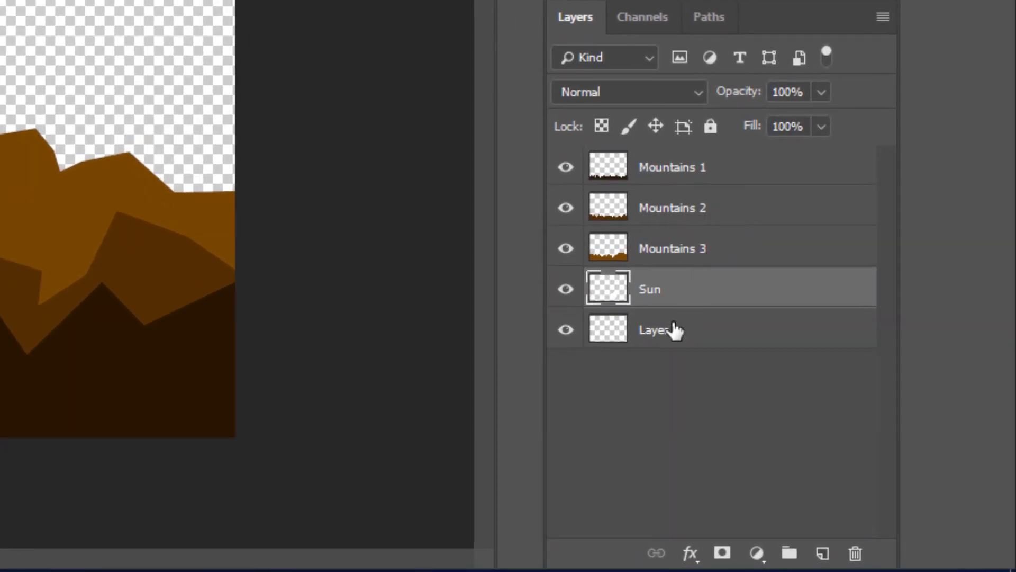
# Rename the bottom layer, Layer 0, as Sky
pyautogui.click(661, 336)
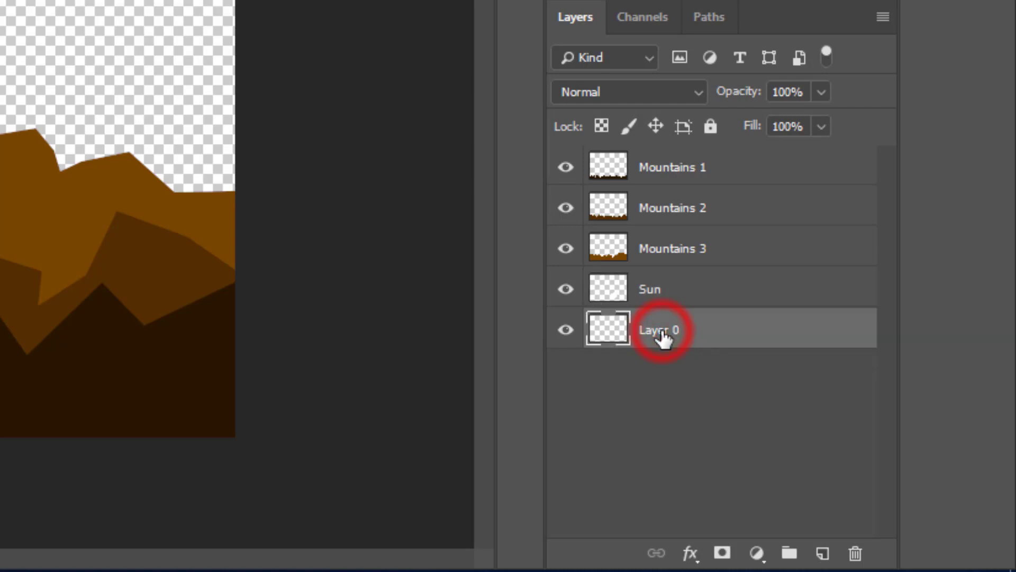
pyautogui.doubleClick(658, 332)
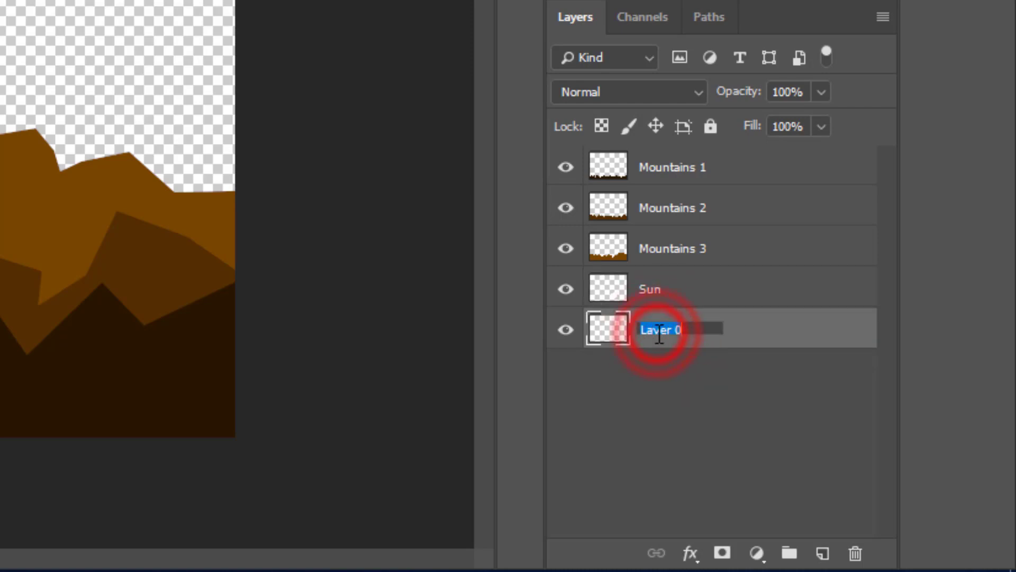
pyautogui.write('Sky')
pyautogui.press('Return')
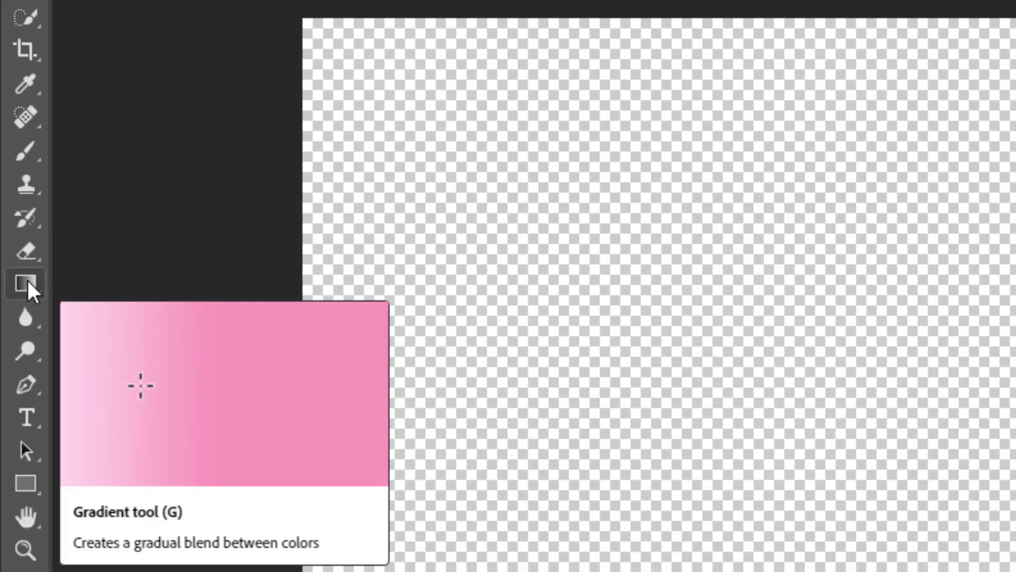
# Choose the Gradient tool and set the foreground color to bright yellow f6ff00
pyautogui.click(28, 283)
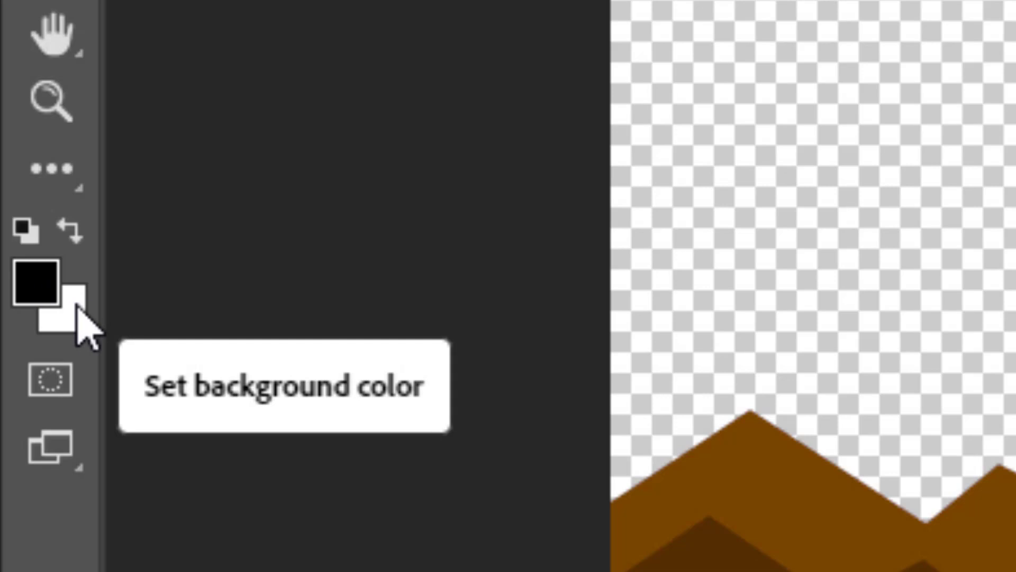
pyautogui.click(32, 288)
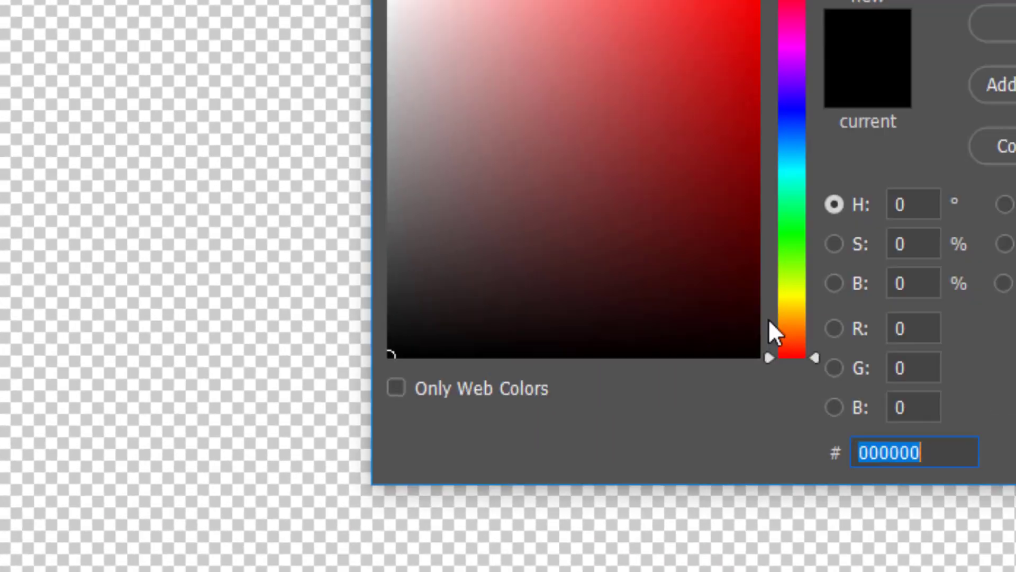
pyautogui.moveTo(507, 389); pyautogui.dragTo(506, 388)
pyautogui.moveTo(381, 376); pyautogui.dragTo(542, 98)
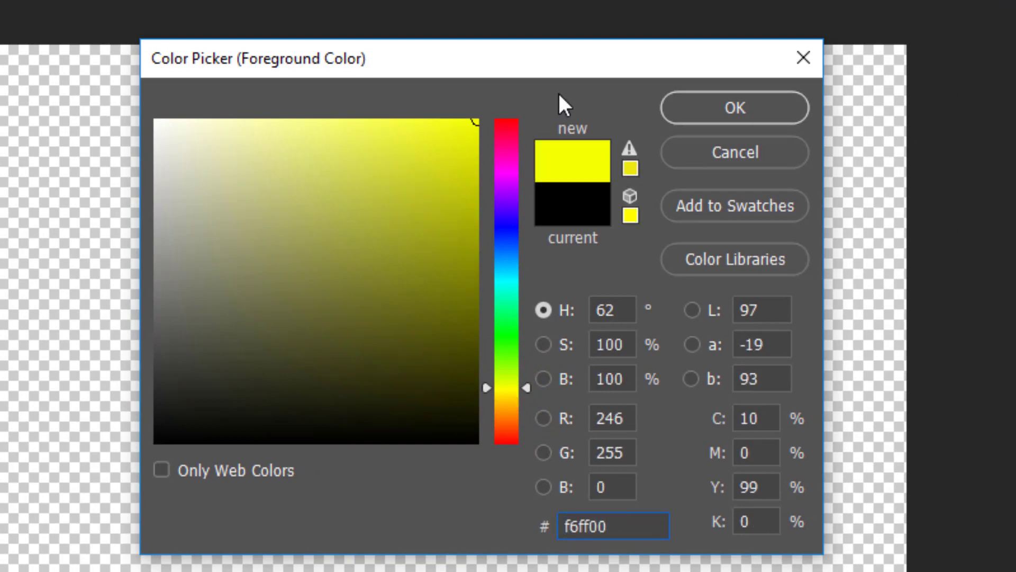
pyautogui.click(712, 109)
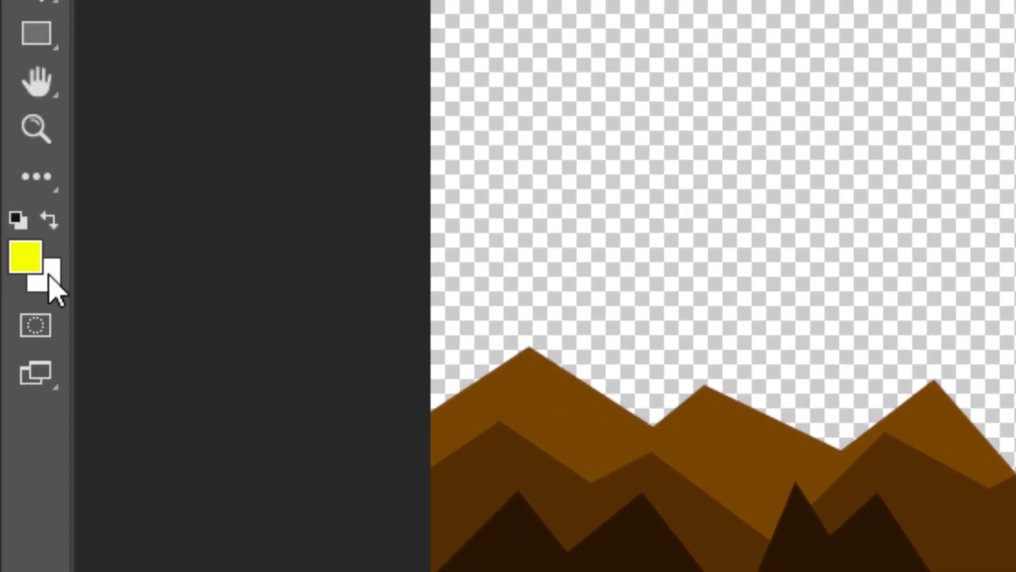
# Set the background color to orange ff8a00
pyautogui.click(50, 278)
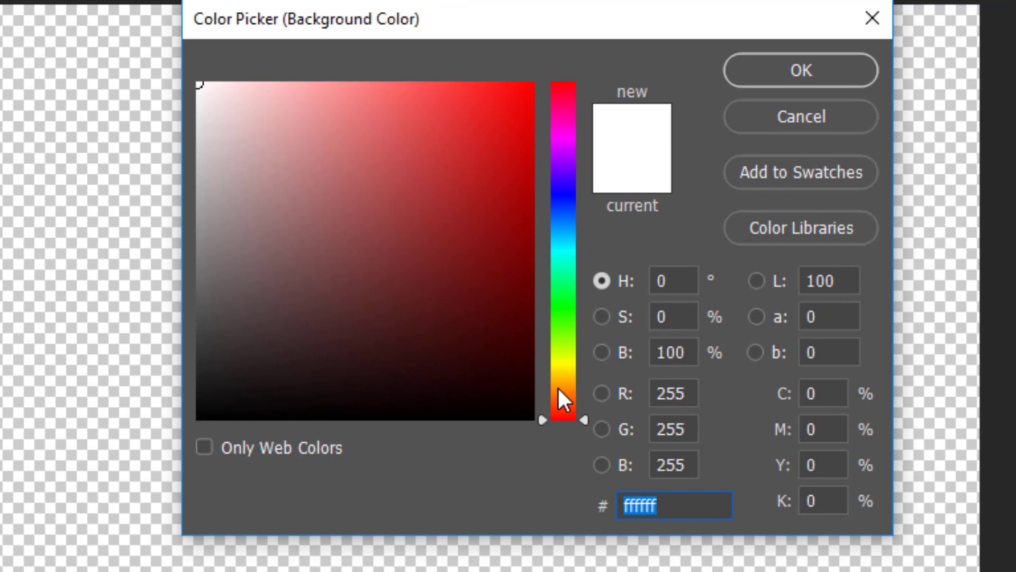
pyautogui.moveTo(545, 405)
pyautogui.mouseDown()
pyautogui.moveTo(544, 379)
pyautogui.moveTo(550, 392)
pyautogui.mouseUp()
pyautogui.moveTo(478, 323); pyautogui.dragTo(506, 96)
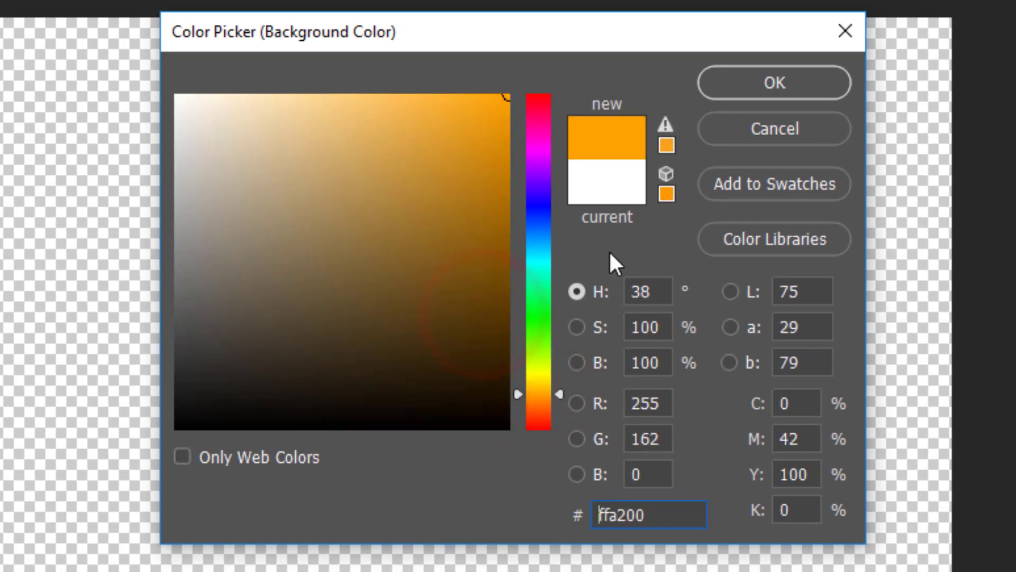
pyautogui.moveTo(557, 391); pyautogui.dragTo(561, 397)
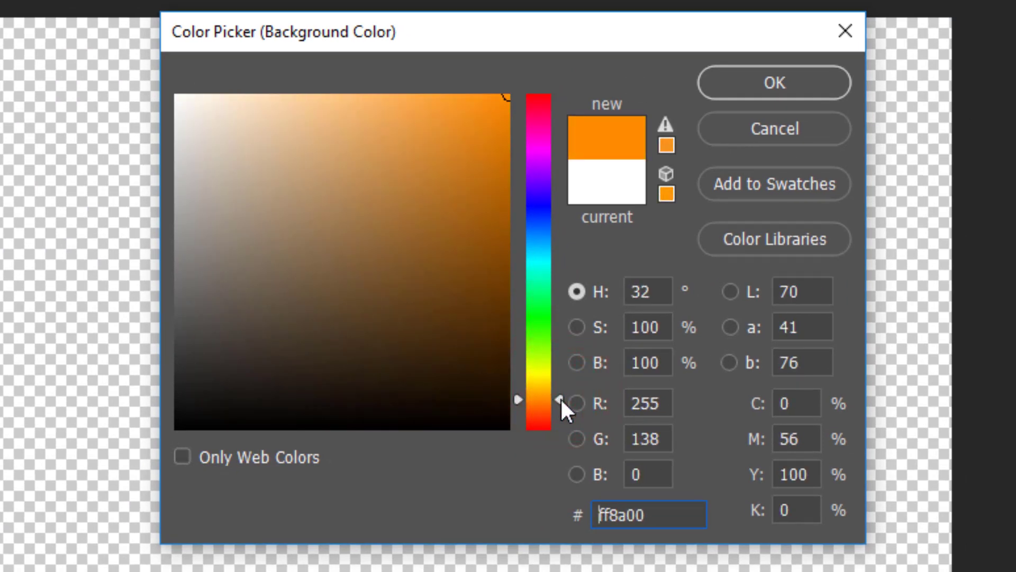
pyautogui.click(773, 83)
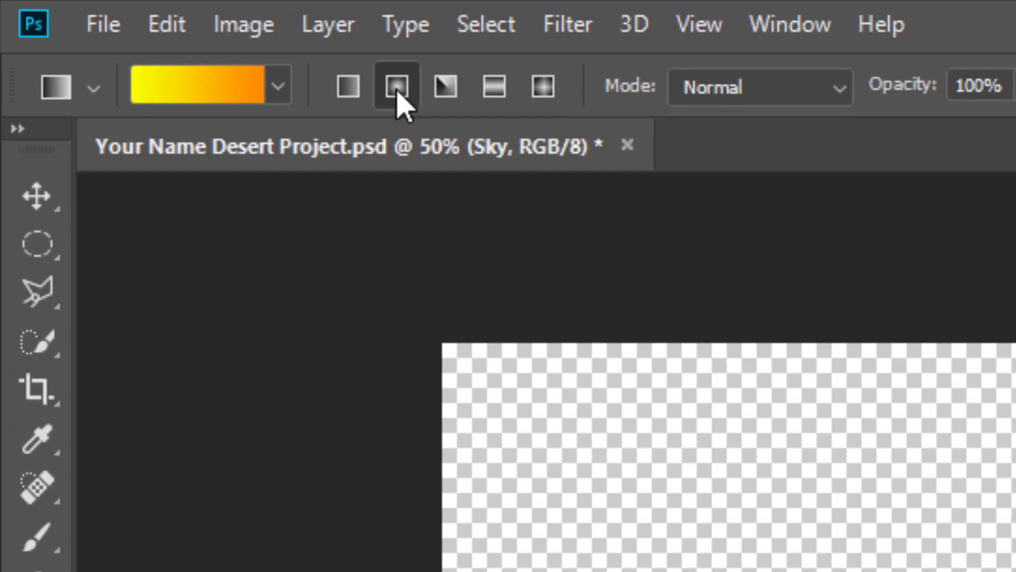
# Fill the Sky layer with a radial yellow-to-orange gradient running from the sun's center toward the canvas's upper-left corner
pyautogui.click(398, 89)
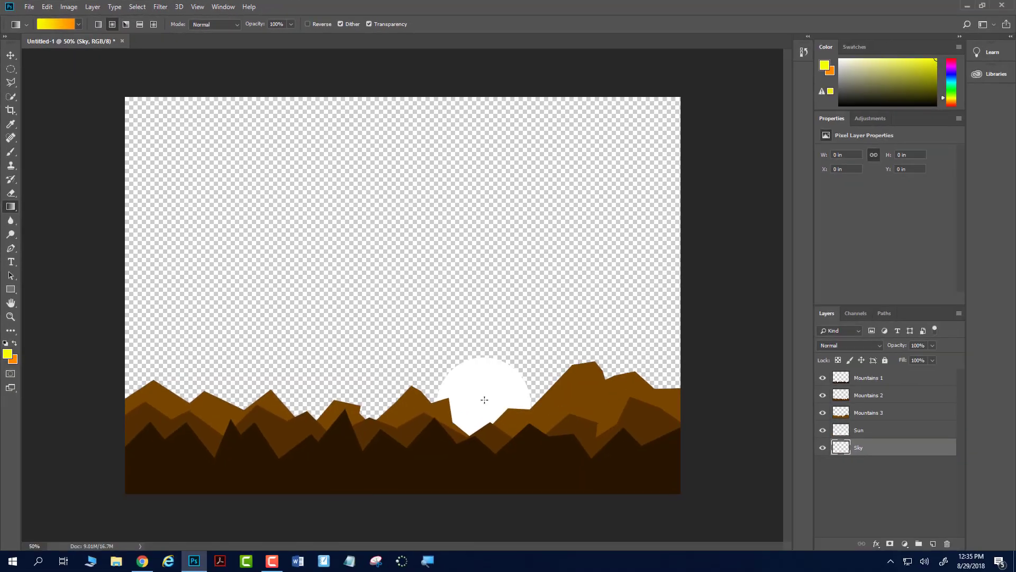
pyautogui.moveTo(484, 401); pyautogui.dragTo(177, 140)
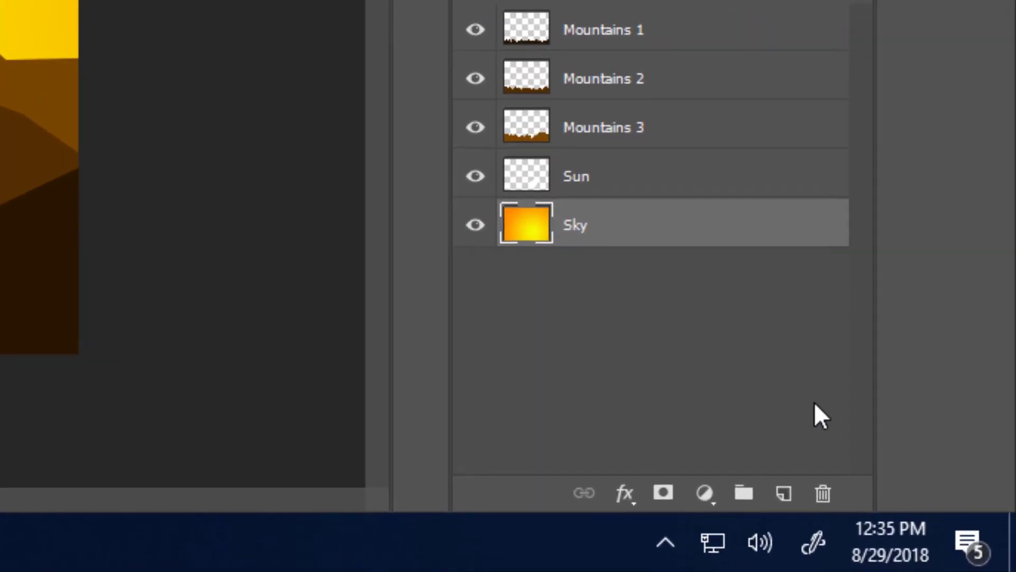
# Add a new layer directly above Sky and set the Brush tool's hardness to 50%
pyautogui.click(783, 493)
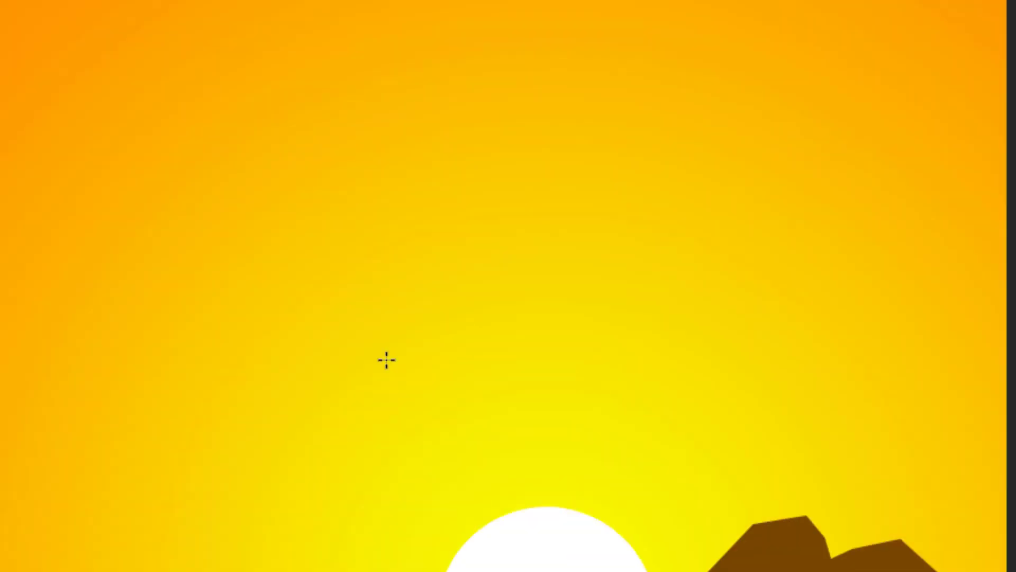
pyautogui.press('b')
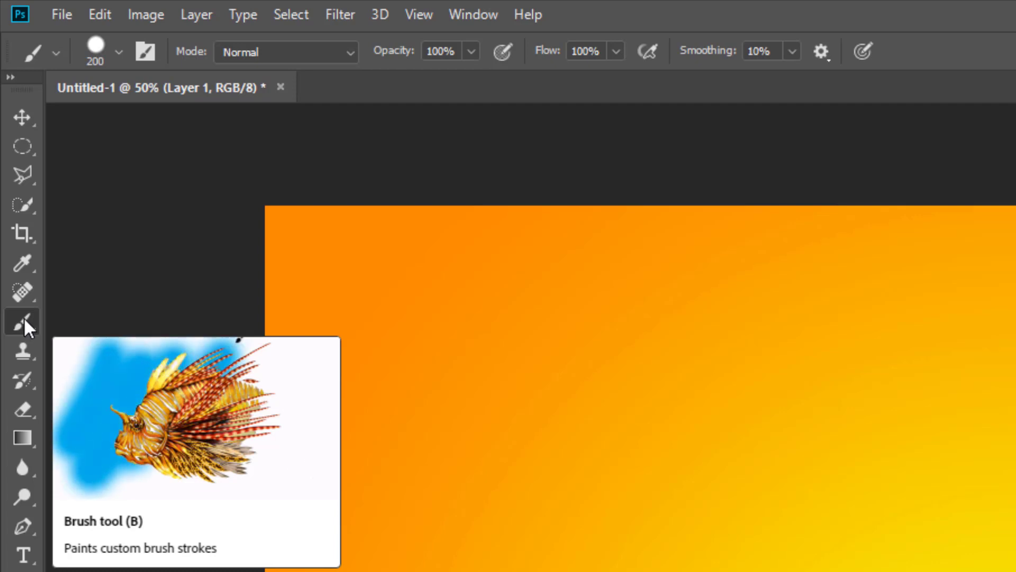
pyautogui.click(94, 44)
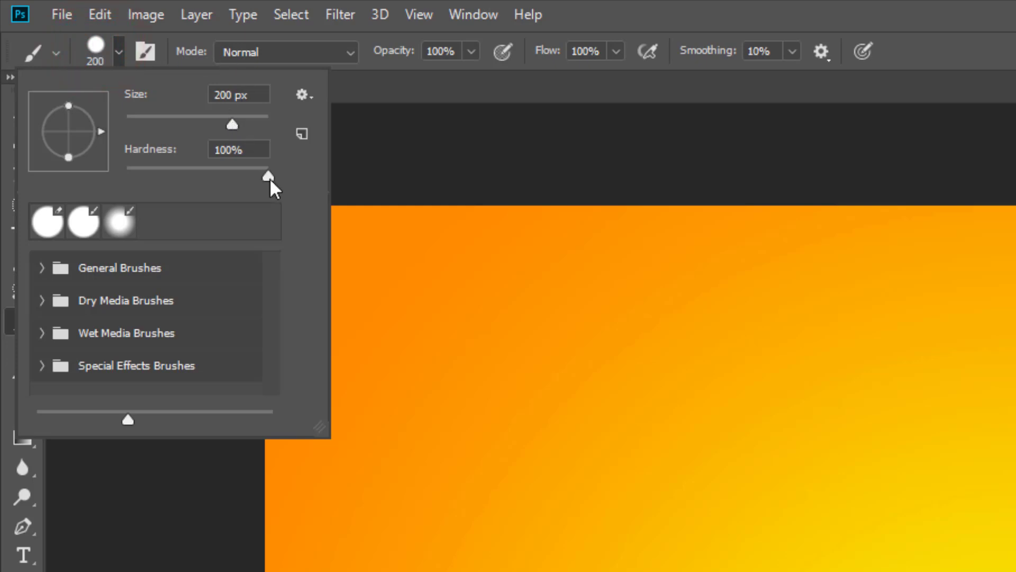
pyautogui.moveTo(269, 176); pyautogui.dragTo(198, 179)
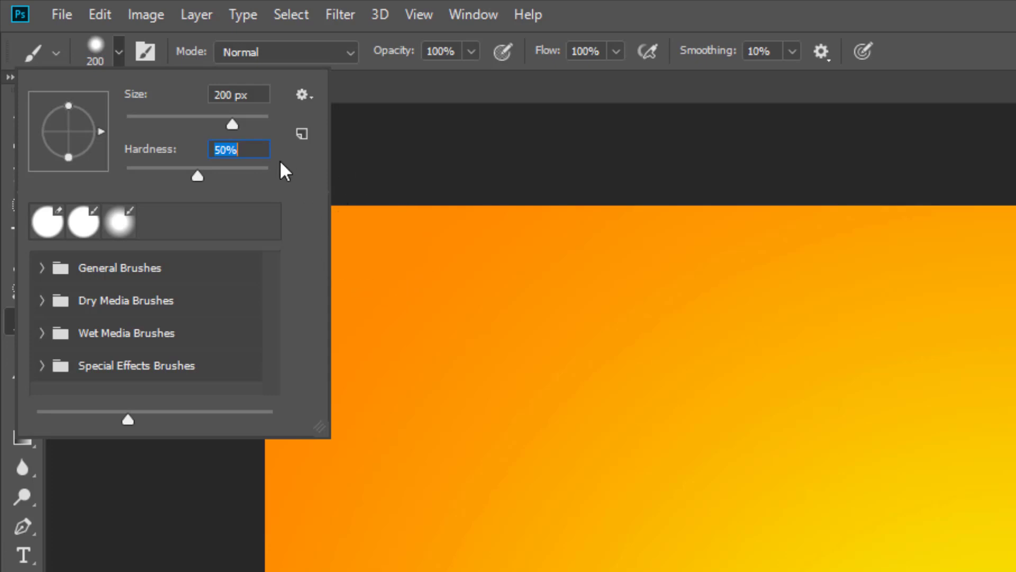
pyautogui.click(95, 44)
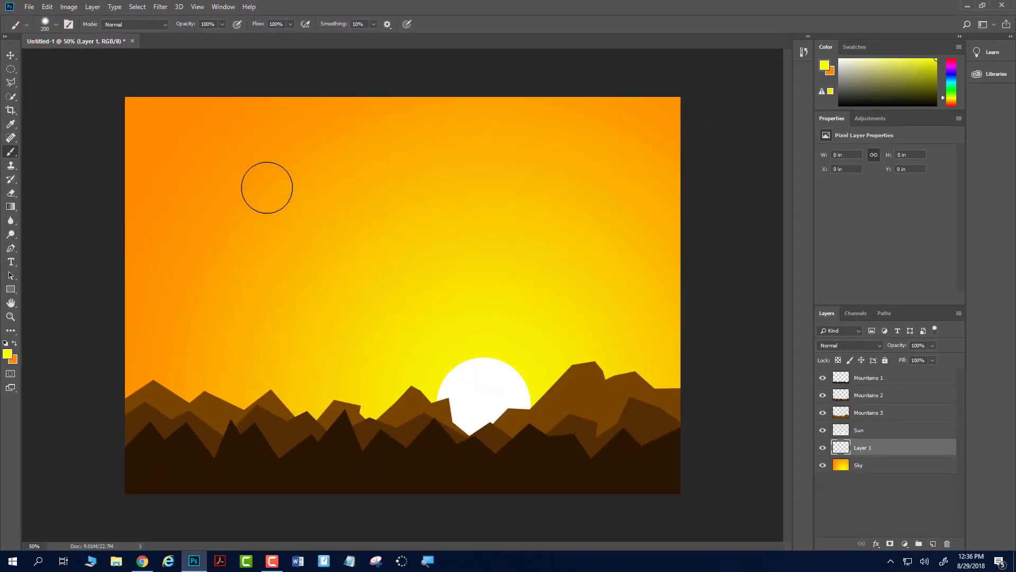
# Adjust the brush size to 125 px
pyautogui.press('[')
pyautogui.press('[')
pyautogui.press(']')
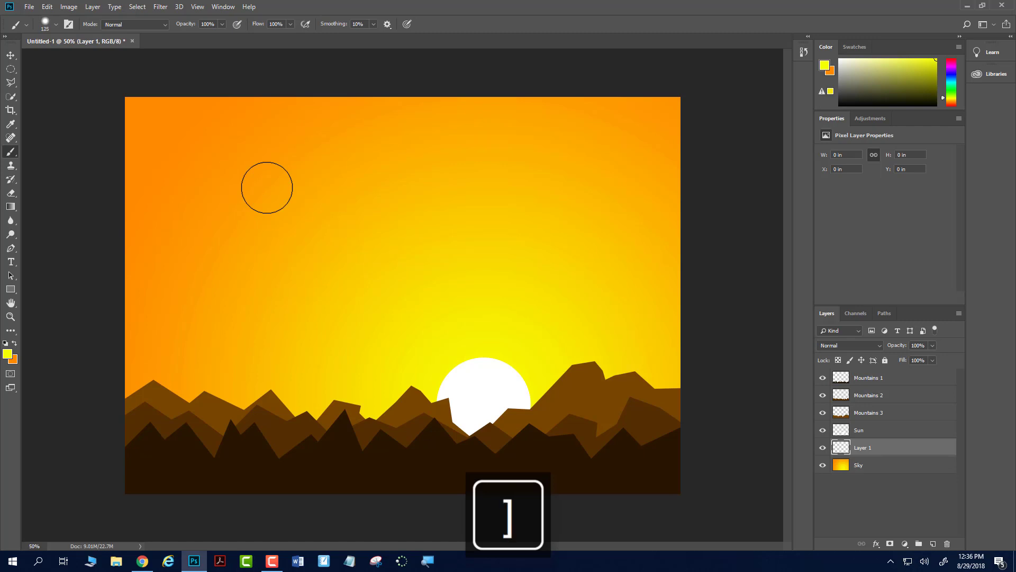
pyautogui.press(']')
pyautogui.press('[')
pyautogui.press(']')
pyautogui.press('[')
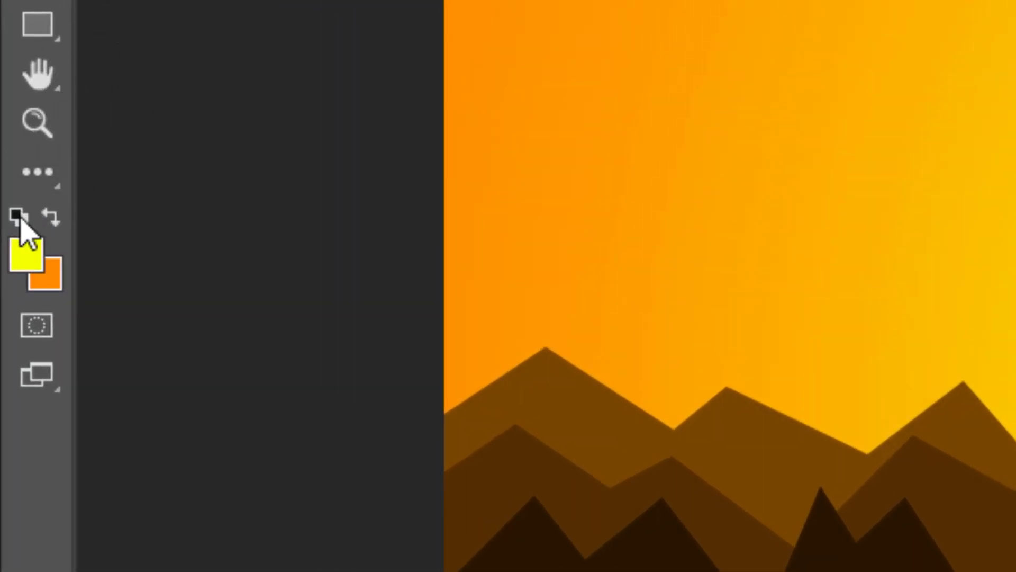
# Reset the colors to the default black and white and swap them so white is the foreground color
pyautogui.click(18, 217)
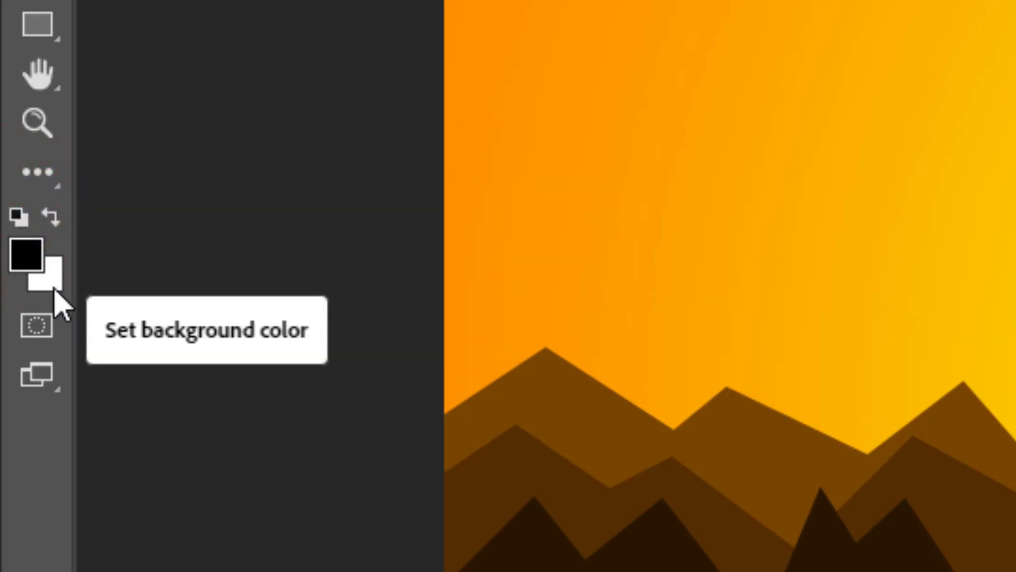
pyautogui.click(49, 217)
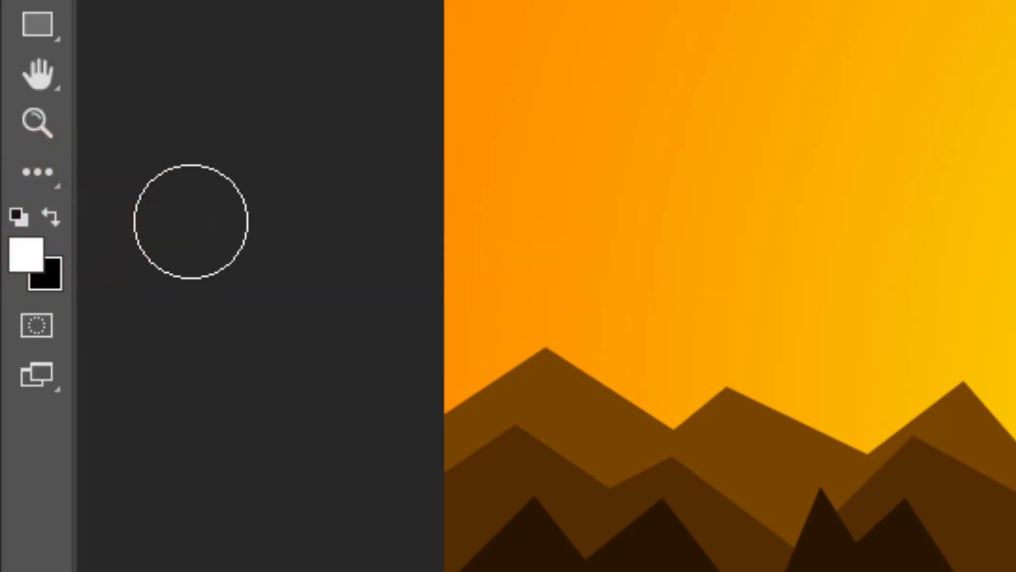
pyautogui.press('x')
pyautogui.press('x')
pyautogui.press('x')
pyautogui.press('x')
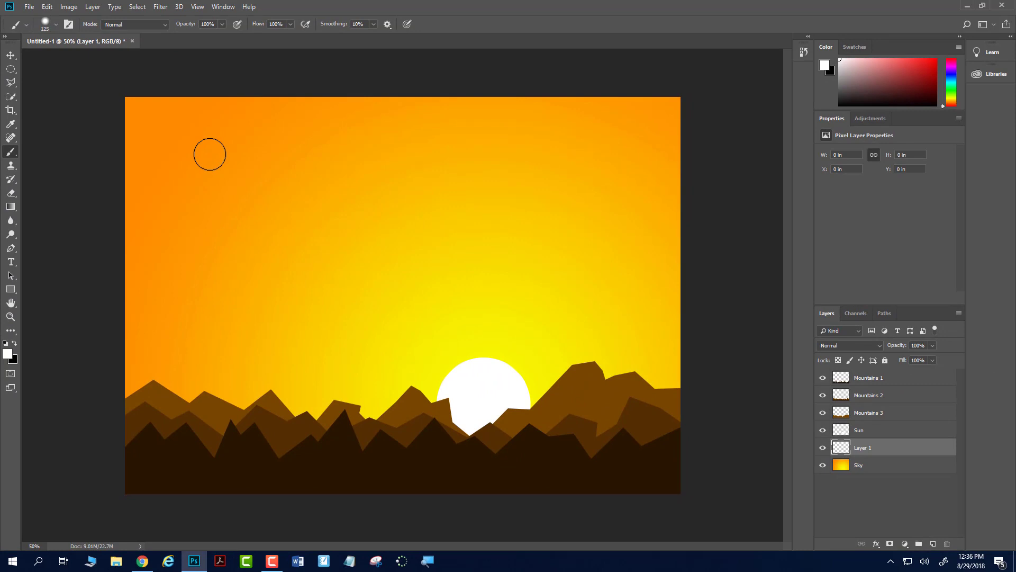
# Paint a white cloud about 1.9 in wide and 0.77 in high in the upper-left sky from two overlapping straight horizontal strokes
pyautogui.click(210, 154)
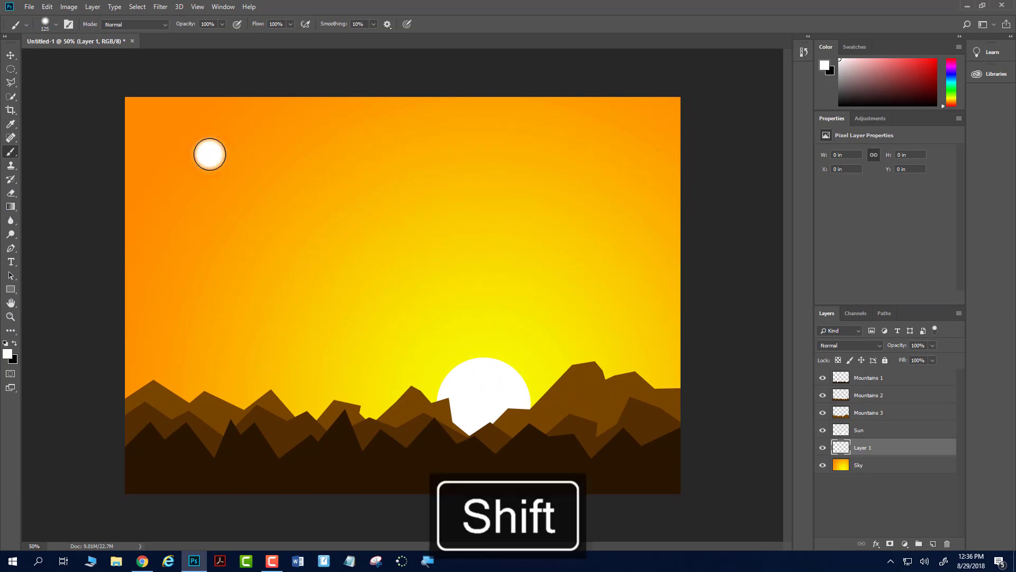
pyautogui.moveTo(210, 154); pyautogui.dragTo(321, 154)
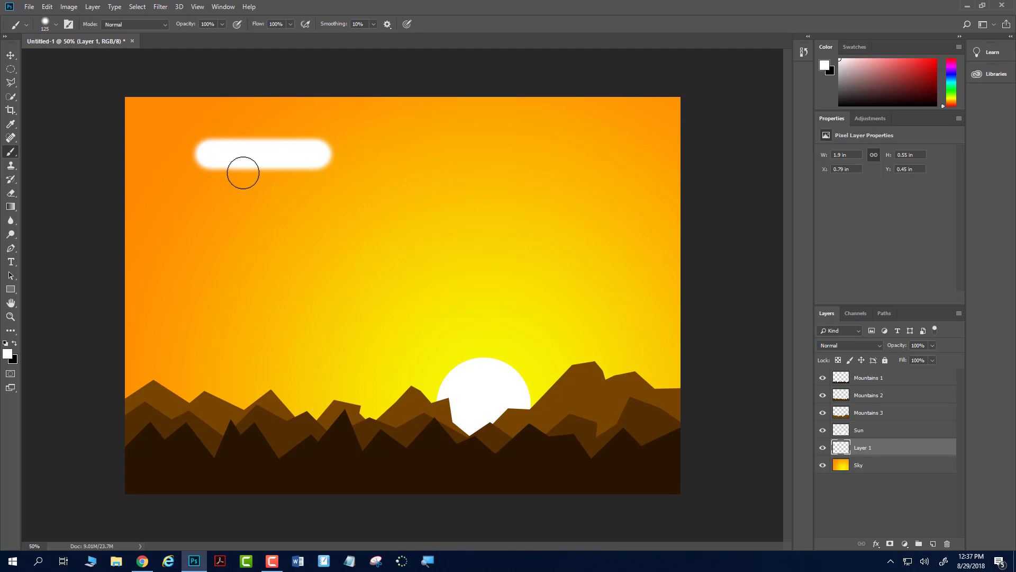
pyautogui.click(238, 171)
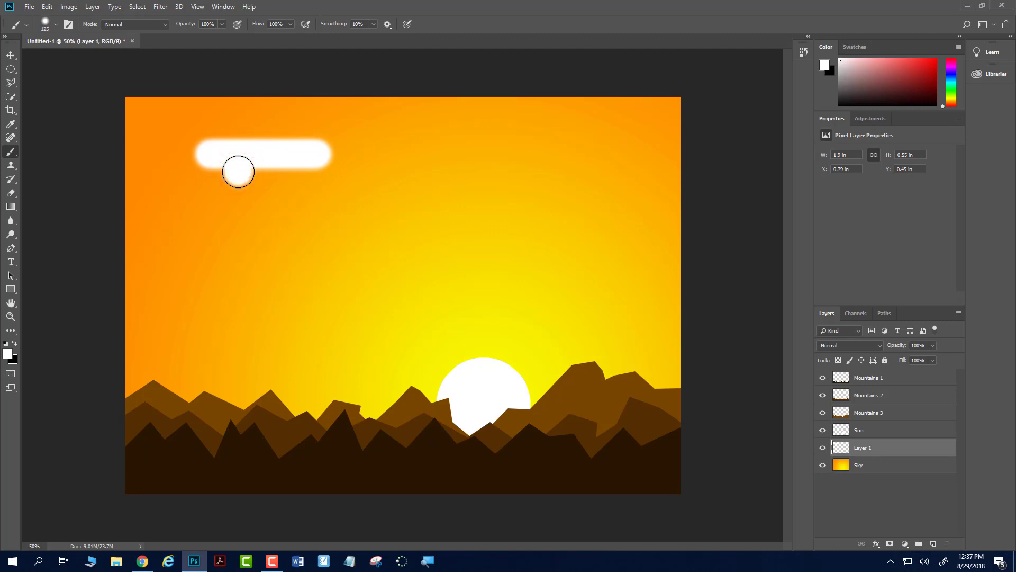
pyautogui.keyDown('shift'); pyautogui.click(280, 172); pyautogui.keyUp('shift')
pyautogui.moveTo(280, 171); pyautogui.dragTo(297, 169)
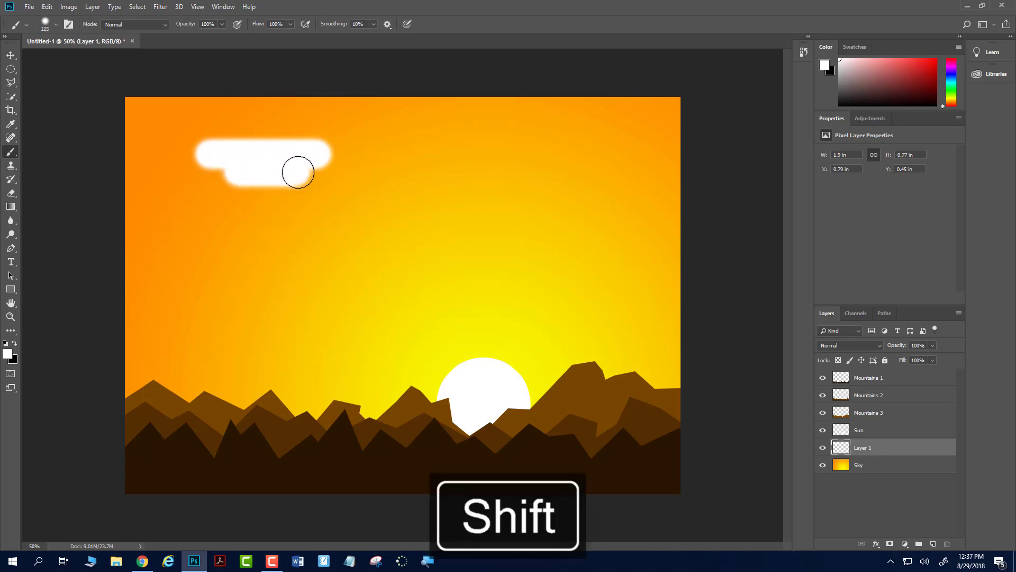
# Paint a second white cloud in the upper-right sky from three staggered, overlapping horizontal strokes
pyautogui.click(487, 143)
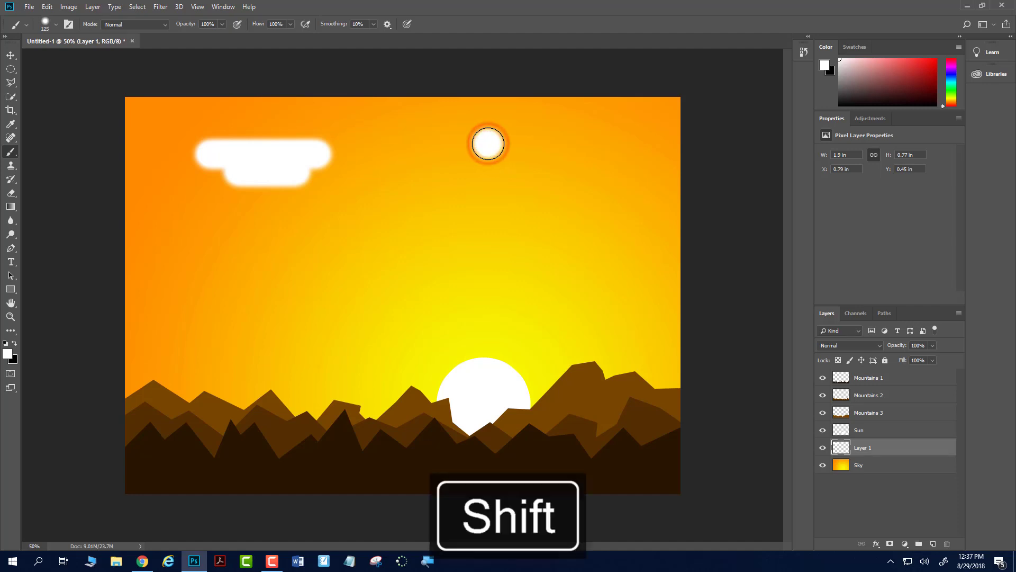
pyautogui.keyDown('shift'); pyautogui.click(610, 144); pyautogui.keyUp('shift')
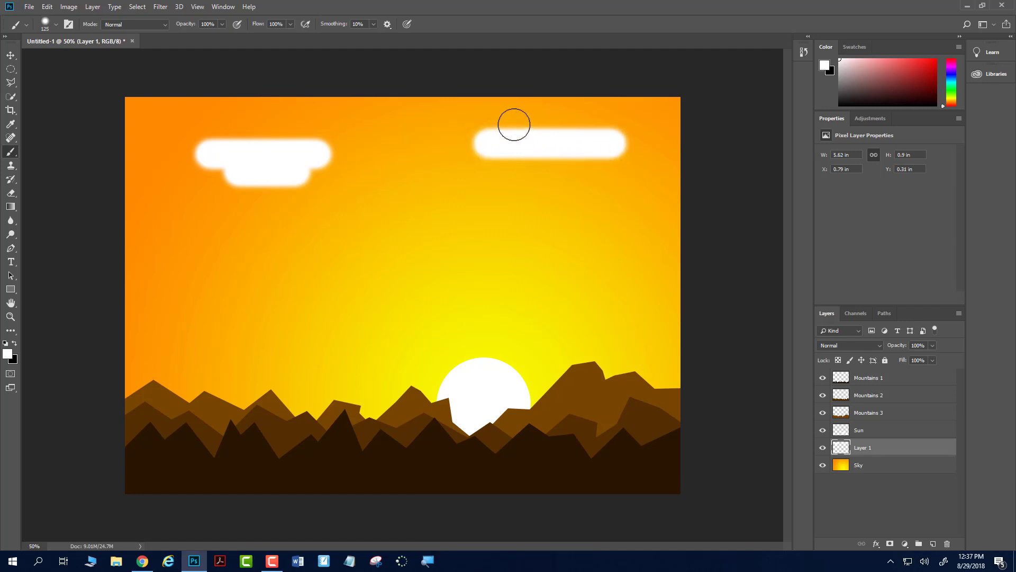
pyautogui.click(516, 126)
pyautogui.moveTo(516, 126); pyautogui.dragTo(560, 127)
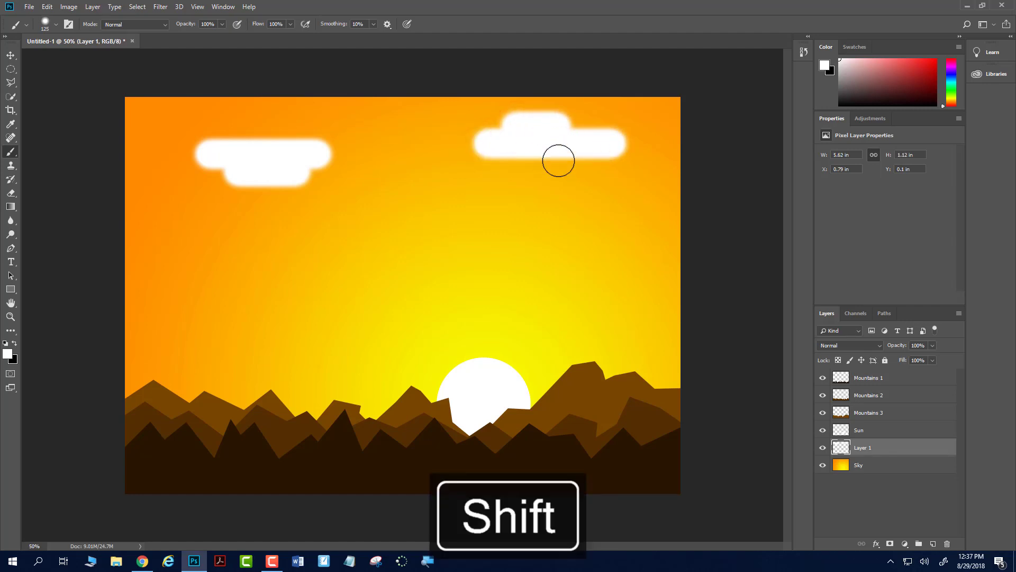
pyautogui.moveTo(551, 162); pyautogui.dragTo(653, 163)
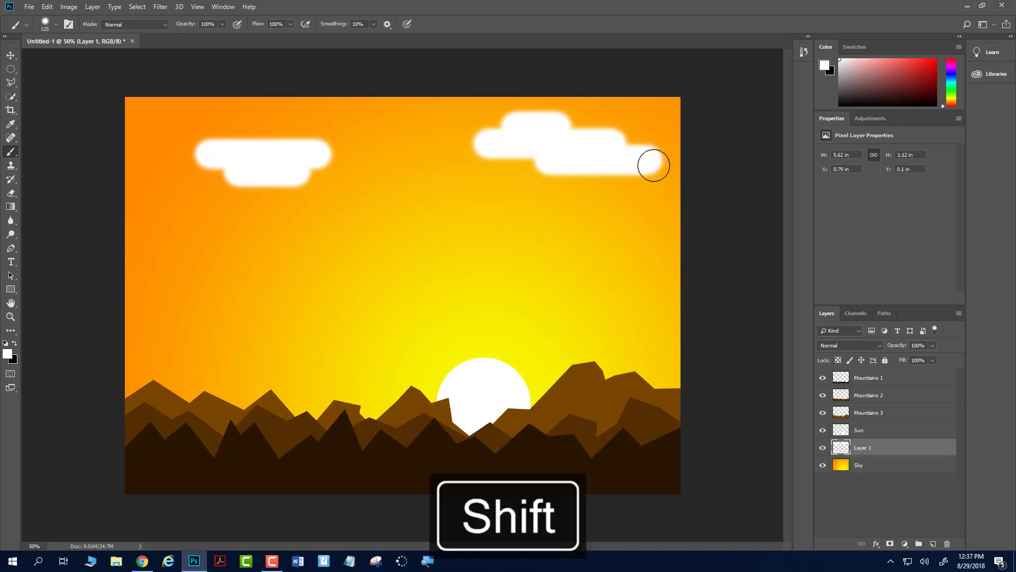
# Paint a third white cloud in the middle of the sky from two overlapping horizontal strokes, the lower one offset to the left
pyautogui.click(402, 204)
pyautogui.moveTo(403, 205); pyautogui.dragTo(497, 205)
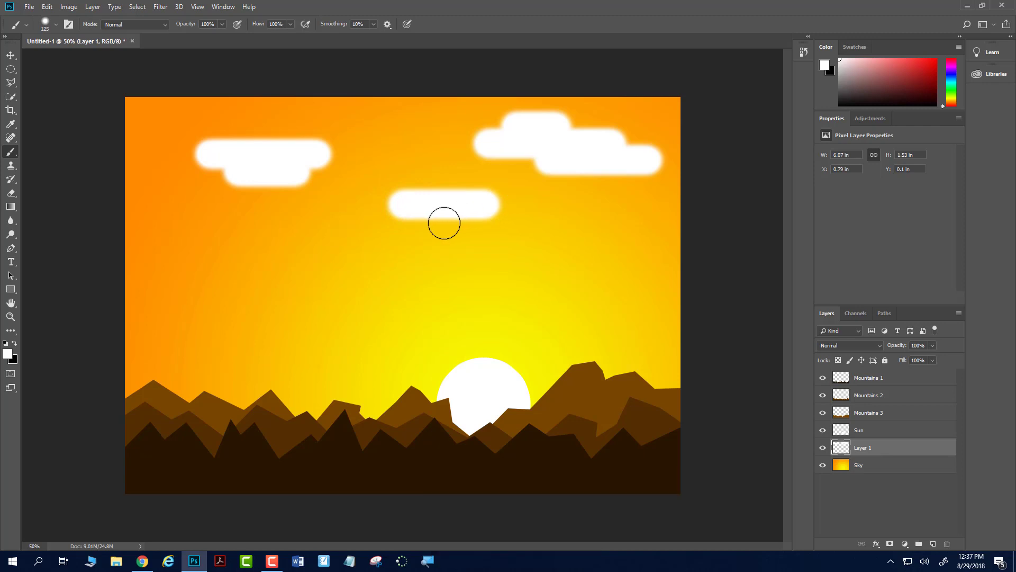
pyautogui.click(444, 223)
pyautogui.moveTo(444, 223); pyautogui.dragTo(361, 223)
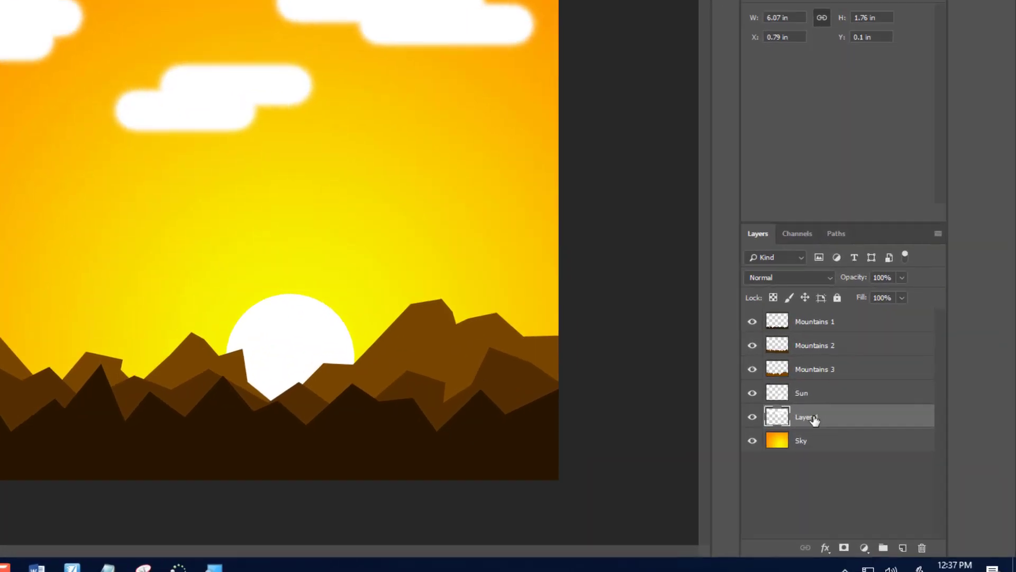
# Rename the cloud layer, Layer 1, as Clouds
pyautogui.doubleClick(866, 448)
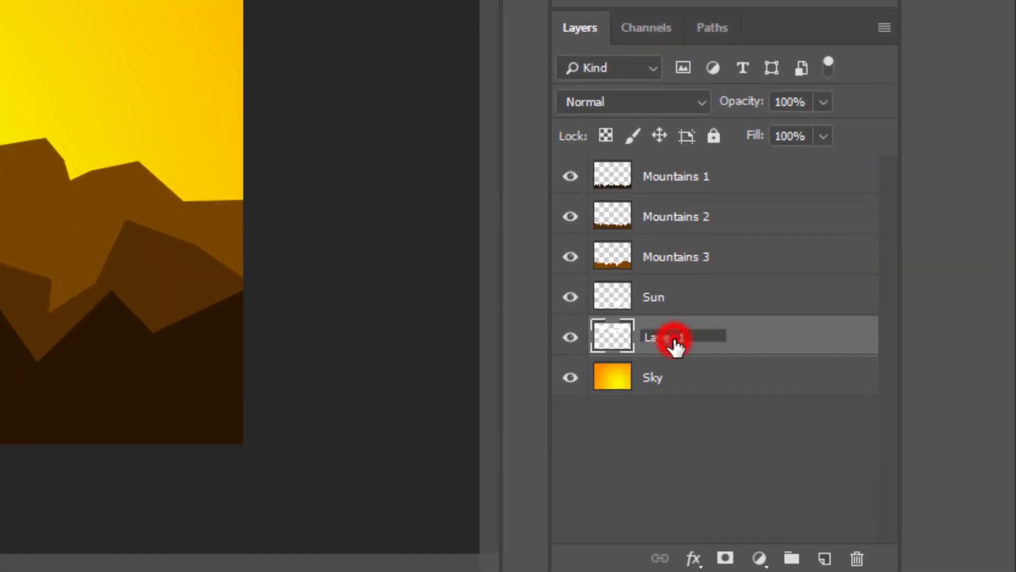
pyautogui.write('Clouds')
pyautogui.press('Return')
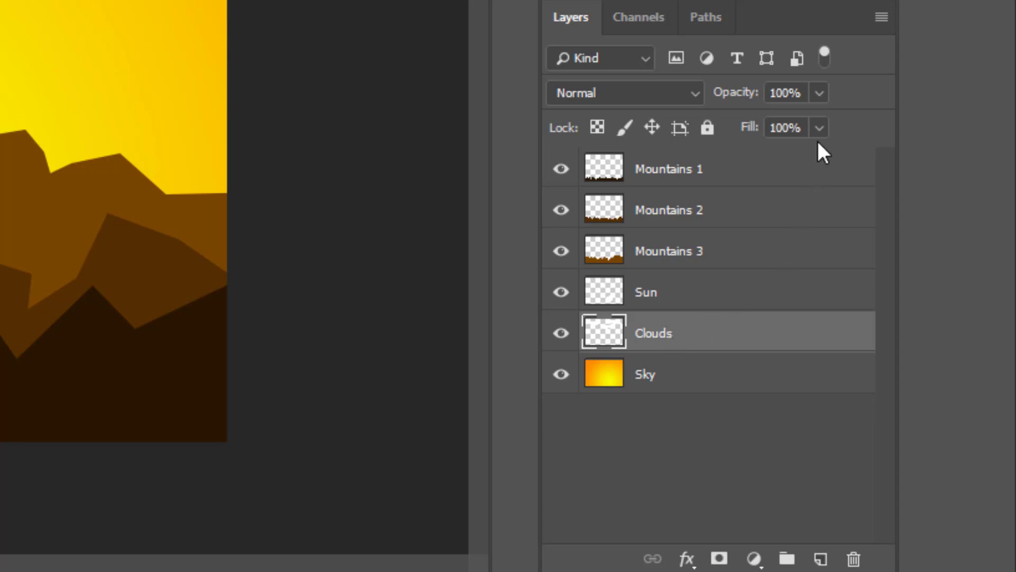
# Lower the Clouds layer's opacity to 60%
pyautogui.click(820, 96)
pyautogui.moveTo(821, 103); pyautogui.dragTo(776, 123)
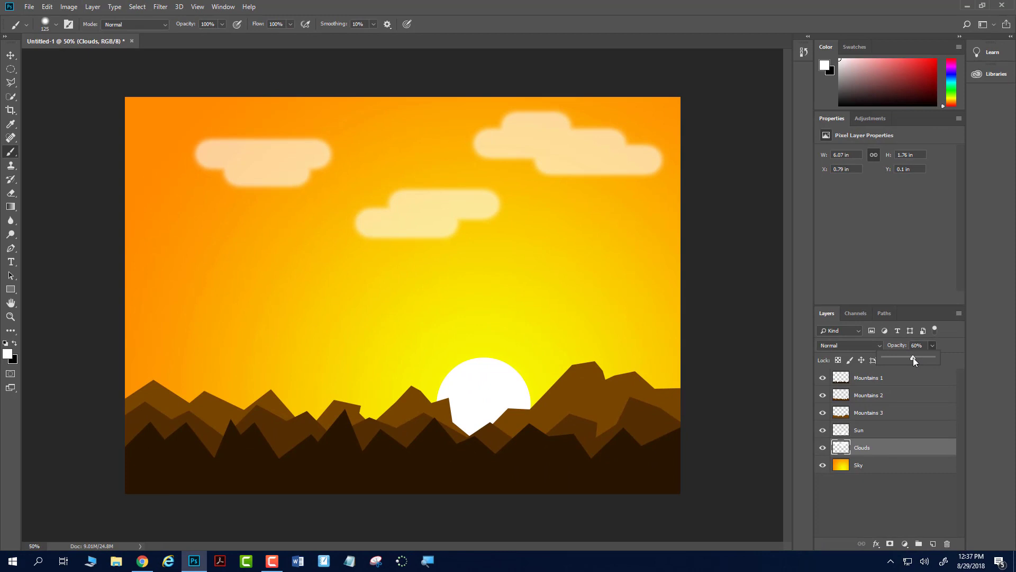
pyautogui.click(932, 345)
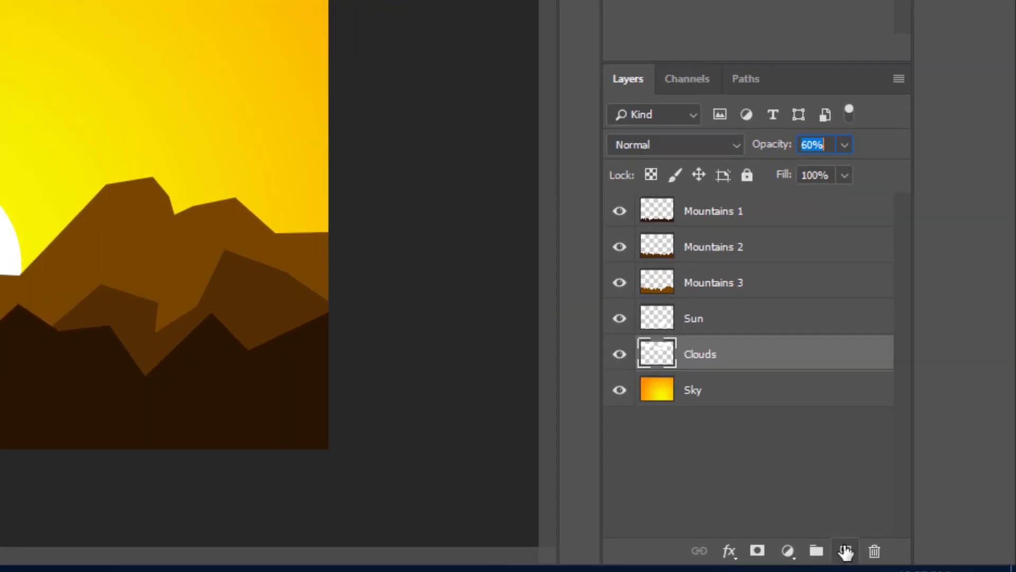
# Create a new layer above Clouds and name it Birds
pyautogui.click(933, 543)
pyautogui.doubleClick(666, 332)
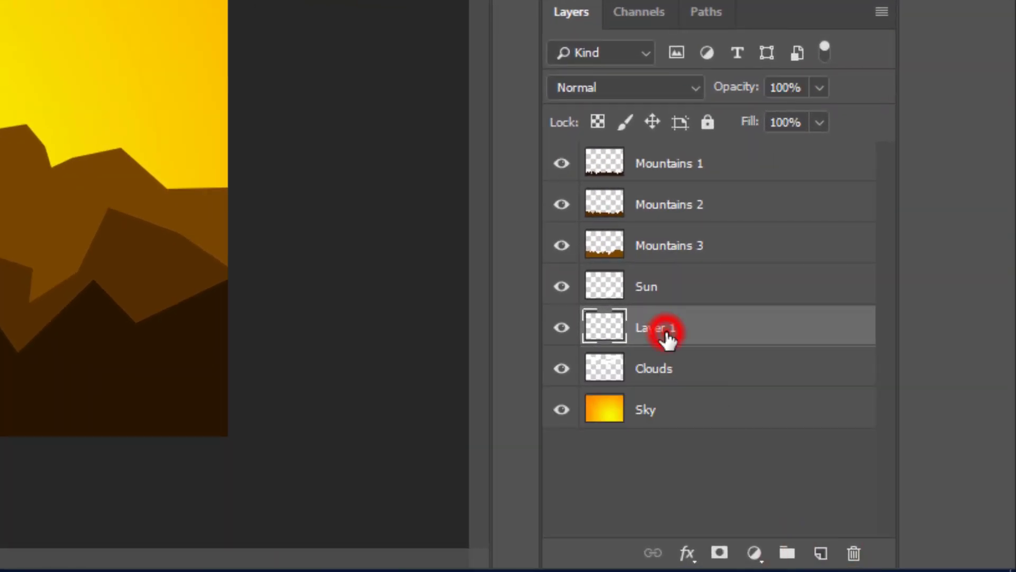
pyautogui.write('Birds')
pyautogui.press('Return')
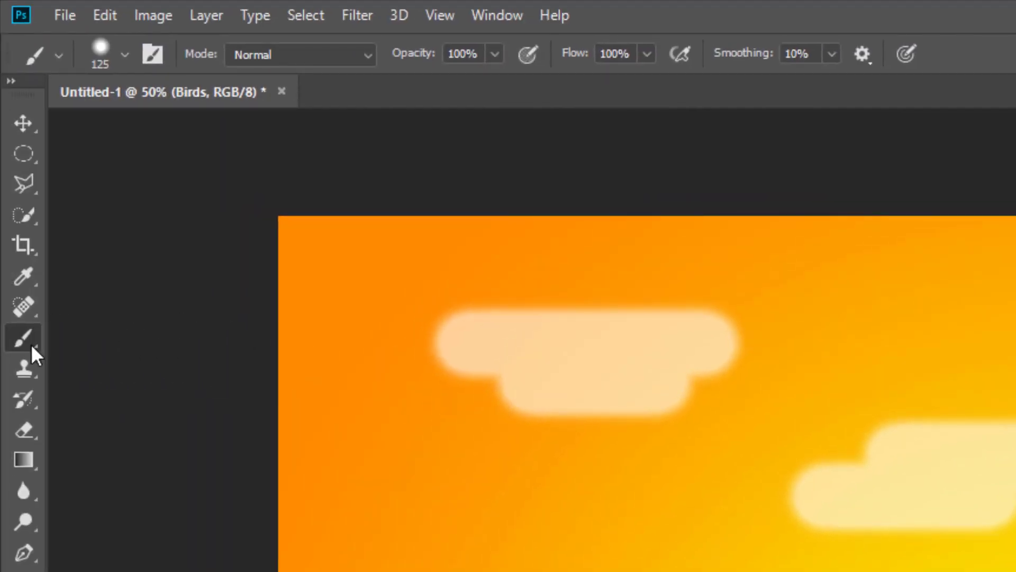
# Set the brush hardness to 100% and make black the foreground color
pyautogui.click(123, 53)
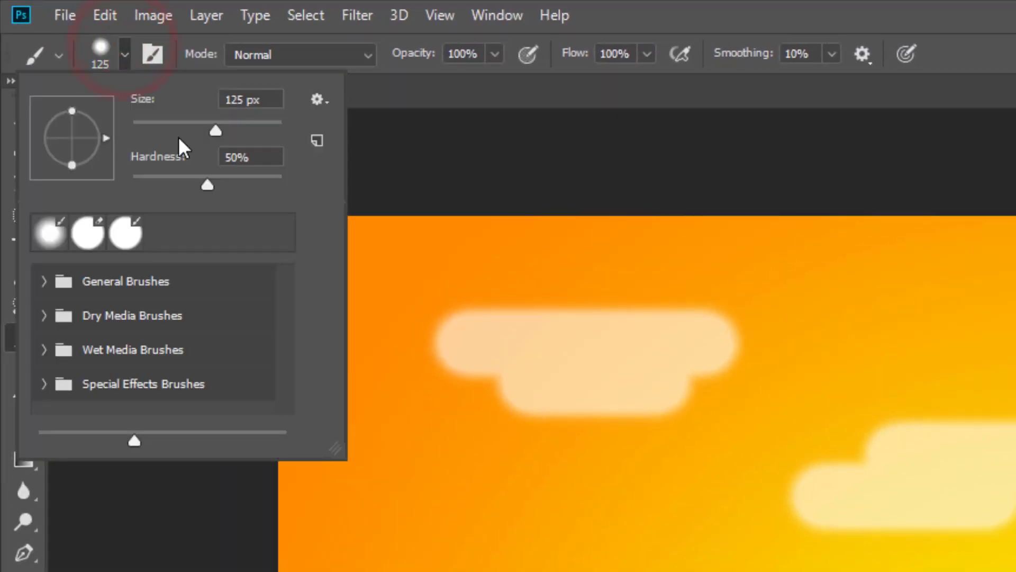
pyautogui.moveTo(211, 188); pyautogui.dragTo(325, 197)
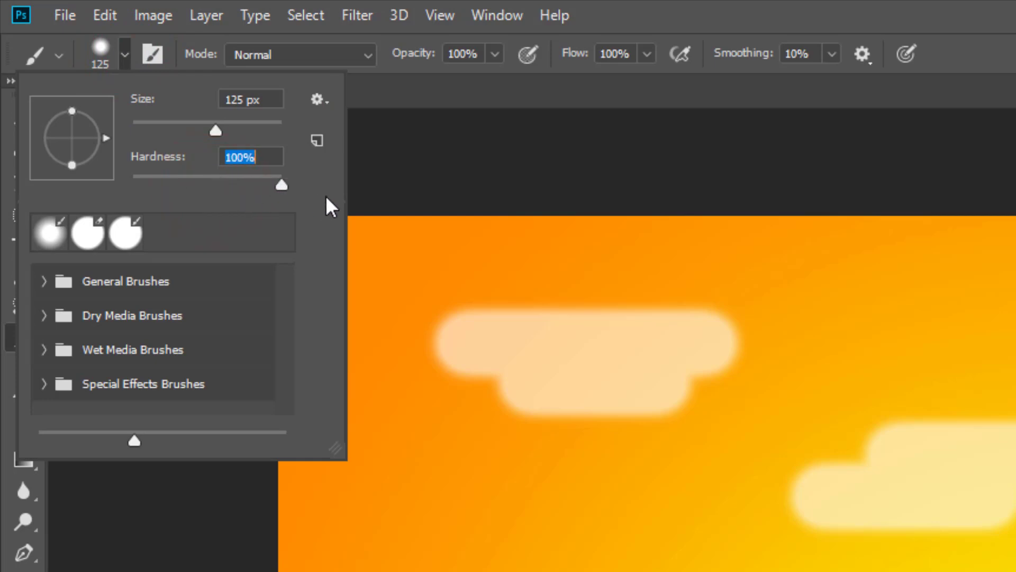
pyautogui.click(129, 59)
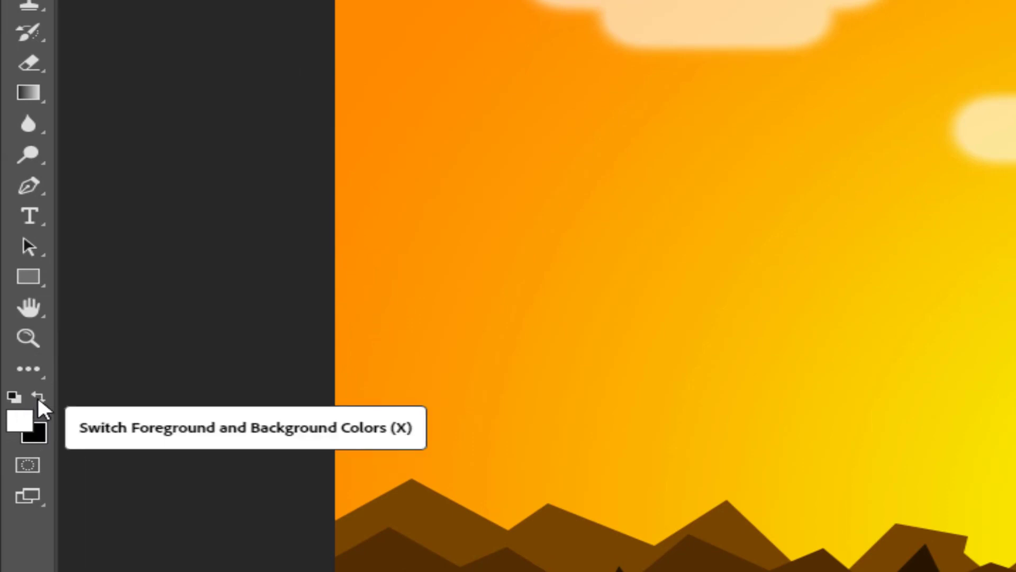
pyautogui.click(15, 397)
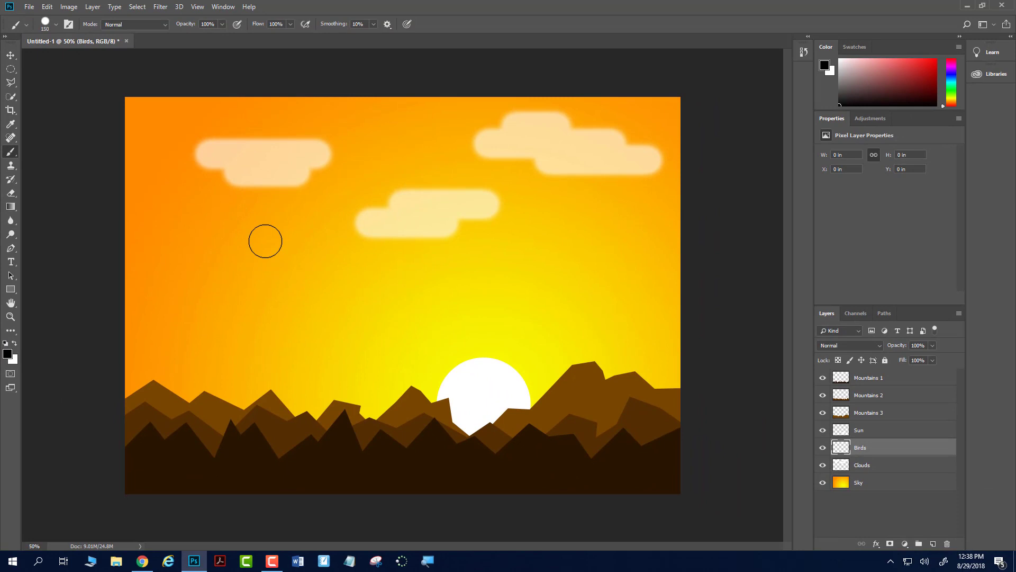
# Enlarge the brush to 175 px and paint two overlapping black dots below the upper-left cloud, the right one slightly higher
pyautogui.press(']')
pyautogui.press(']')
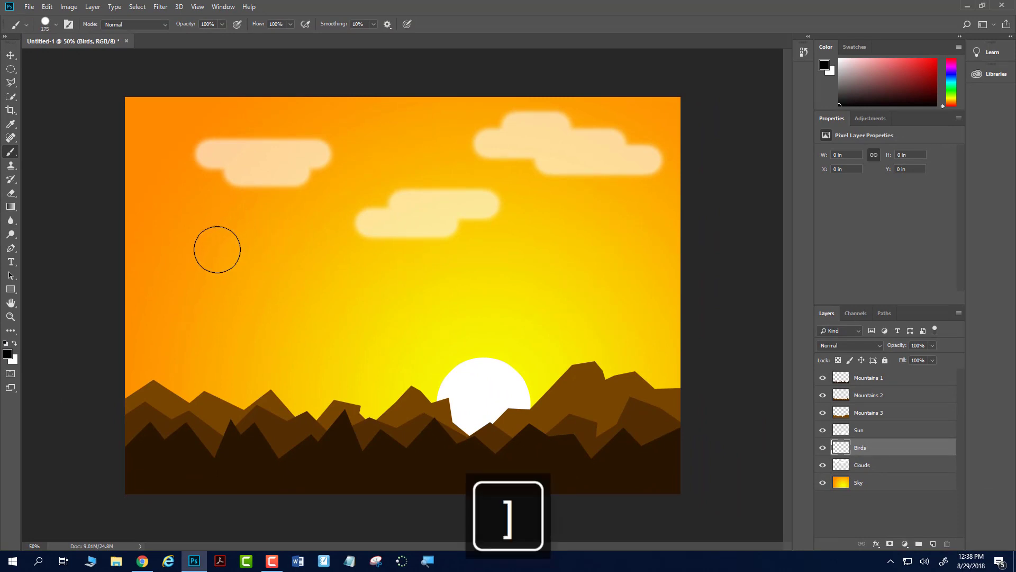
pyautogui.click(216, 250)
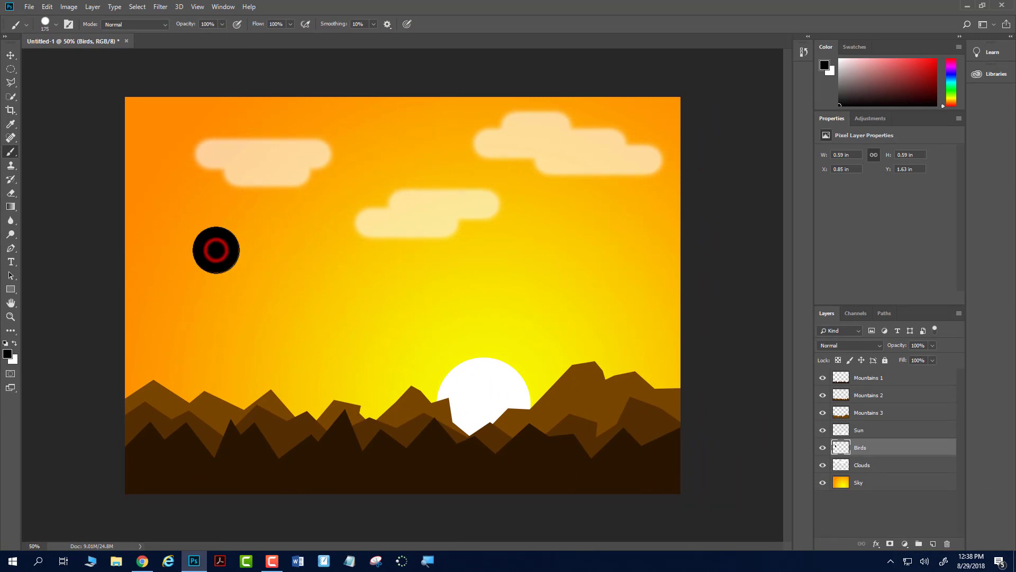
pyautogui.click(250, 241)
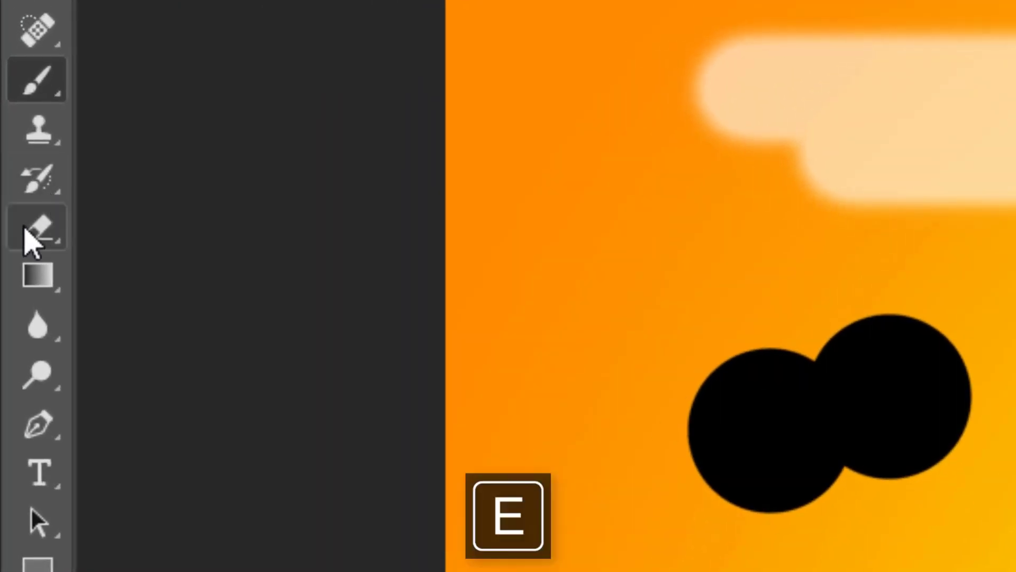
# Erase the lower parts of both black dots with a hard 200 px Eraser, leaving a bird silhouette about 0.84 in wide and 0.33 in high
pyautogui.click(26, 229)
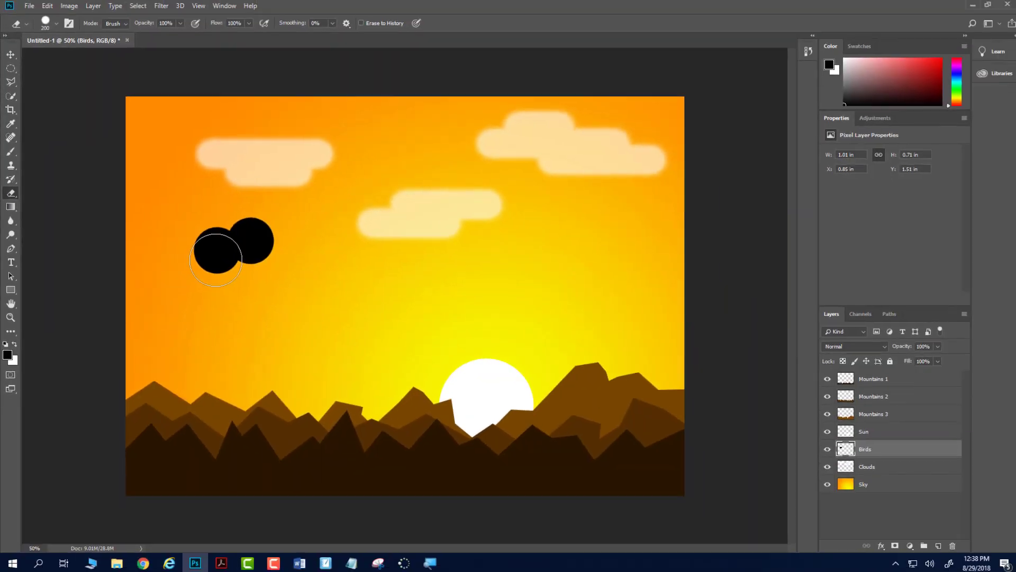
pyautogui.click(56, 25)
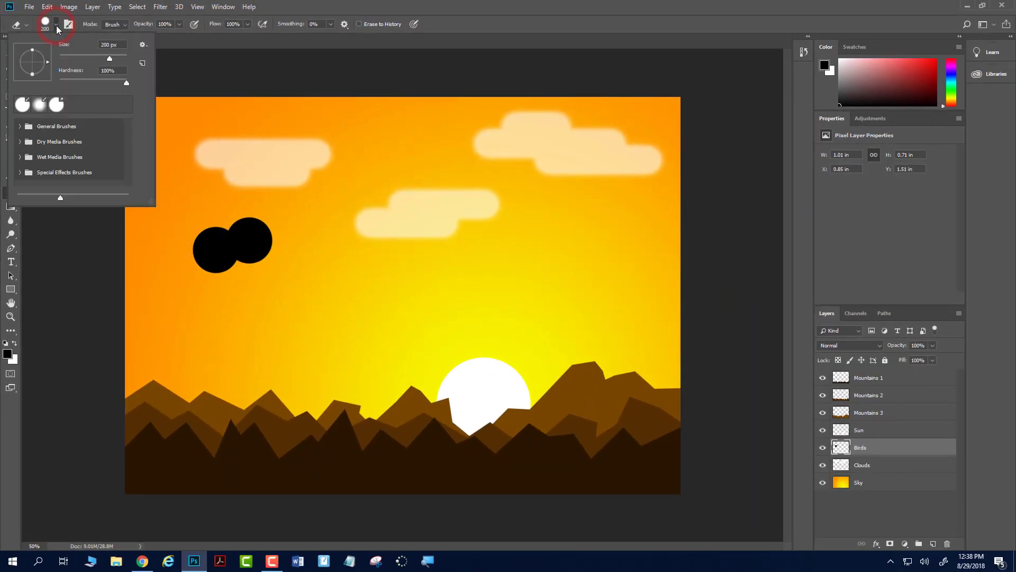
pyautogui.click(56, 27)
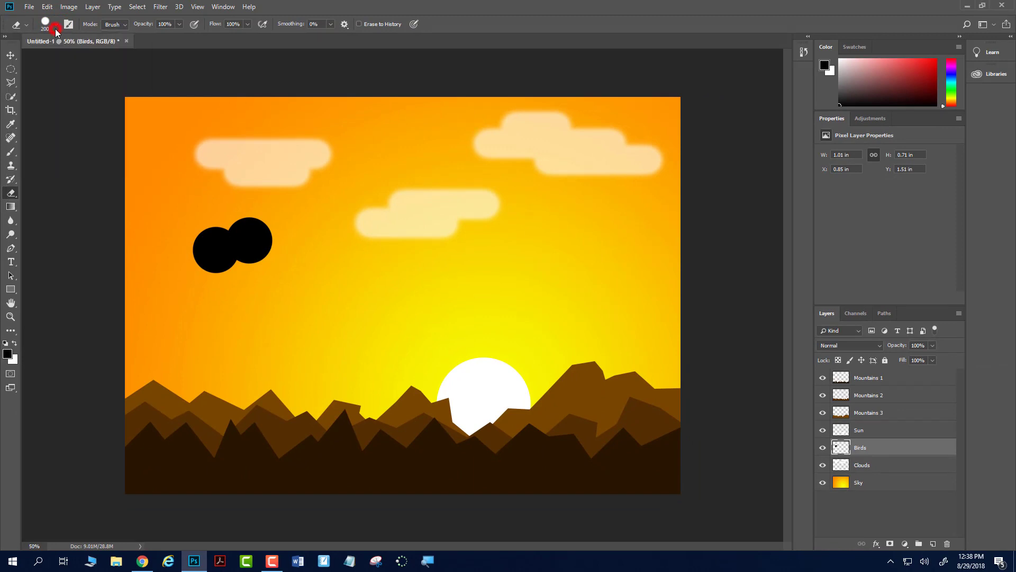
pyautogui.click(215, 259)
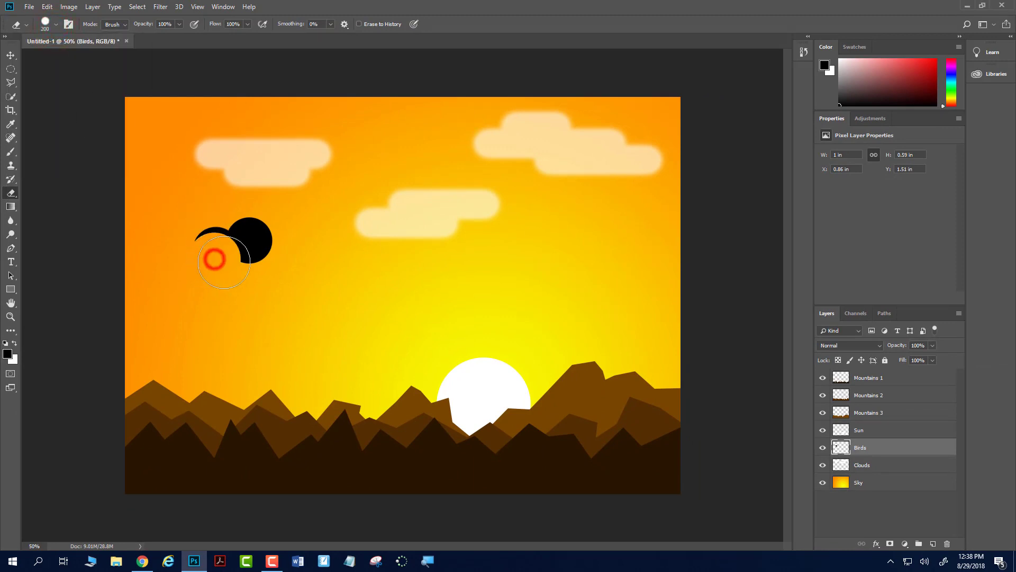
pyautogui.click(253, 242)
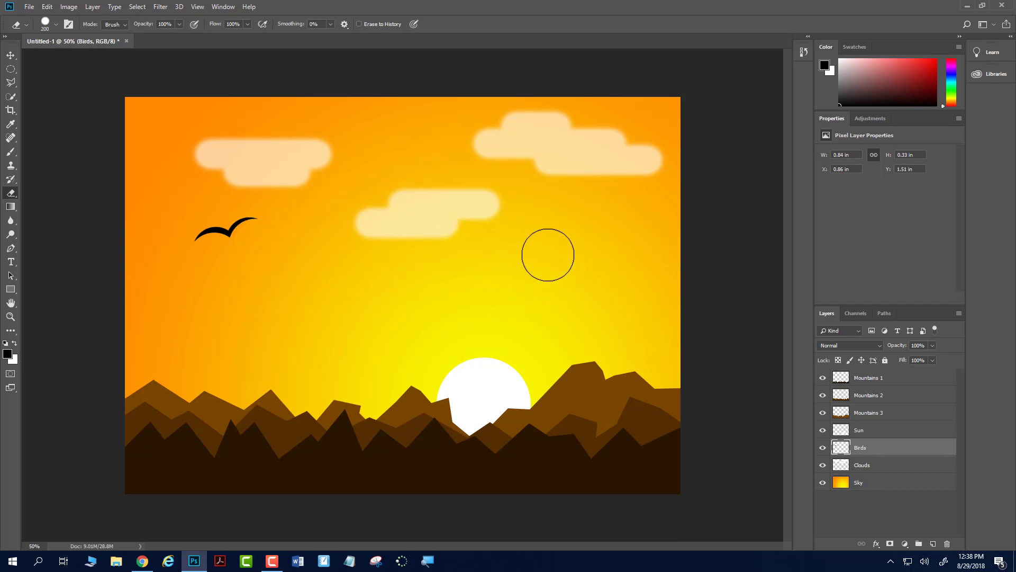
# Make a second bird below the upper-right cloud by painting two overlapping black dots and erasing their lower parts with the 200 px Eraser
pyautogui.press('b')
pyautogui.press('b')
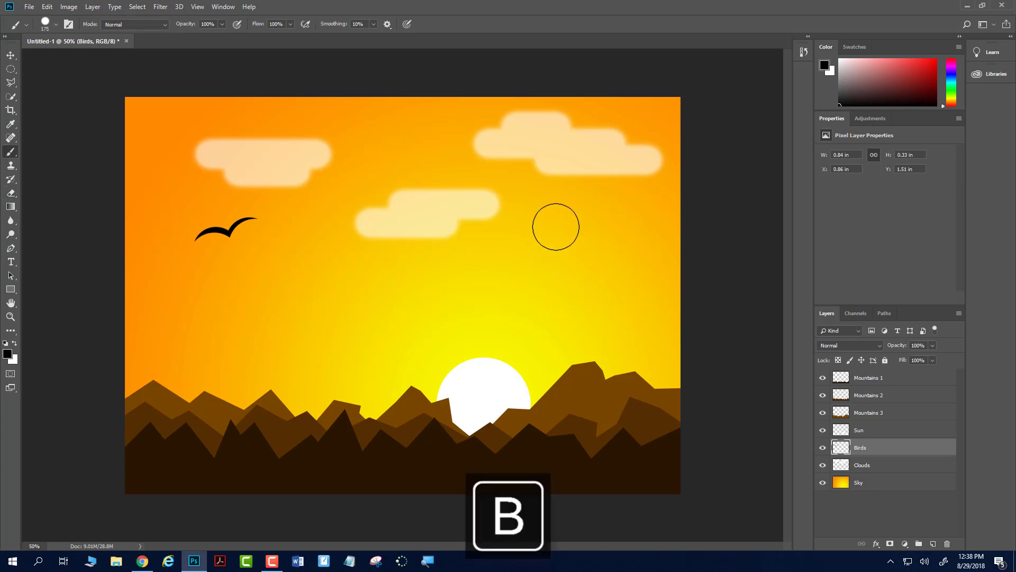
pyautogui.click(556, 226)
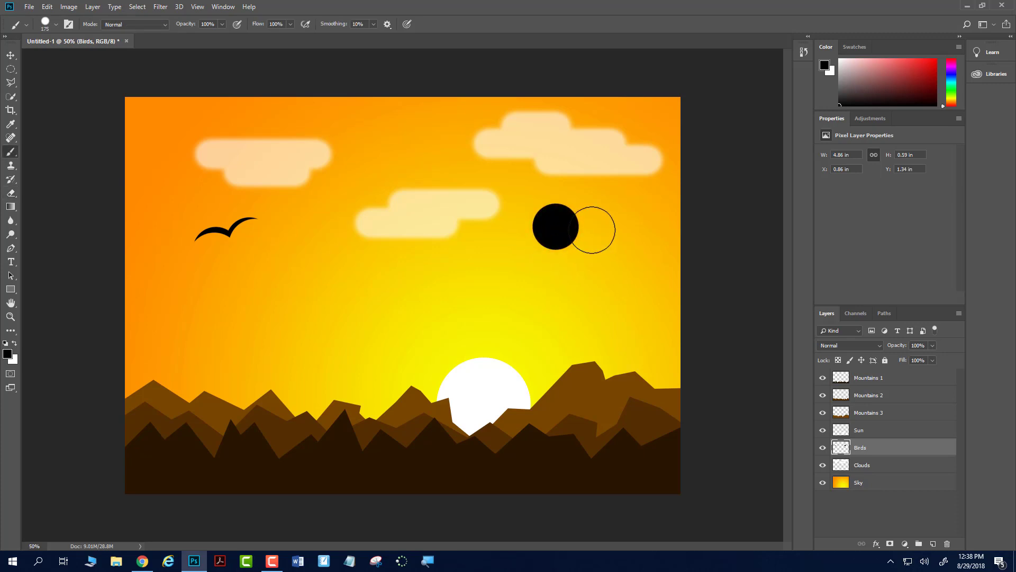
pyautogui.click(589, 229)
pyautogui.press('e')
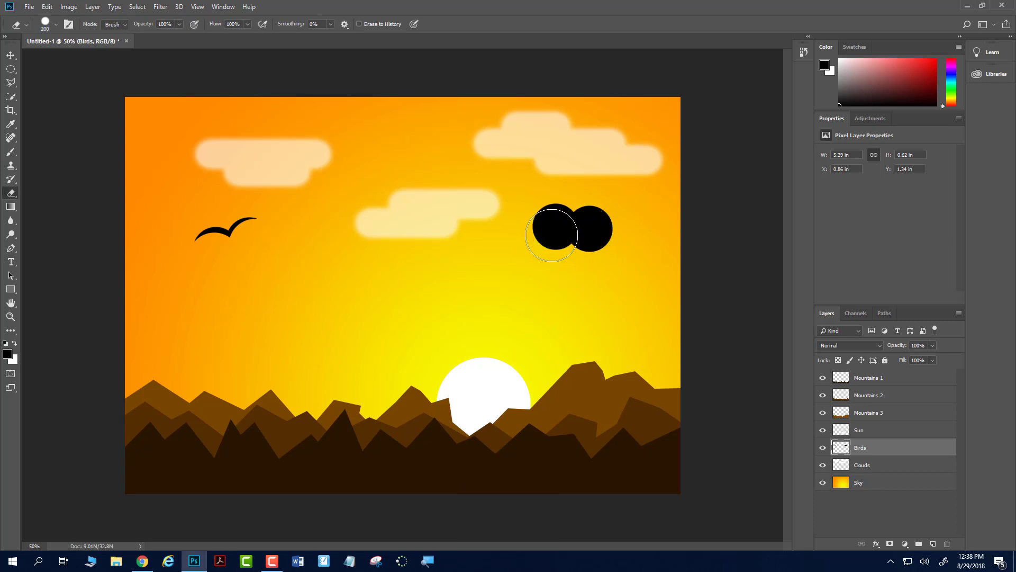
pyautogui.click(552, 235)
pyautogui.click(589, 235)
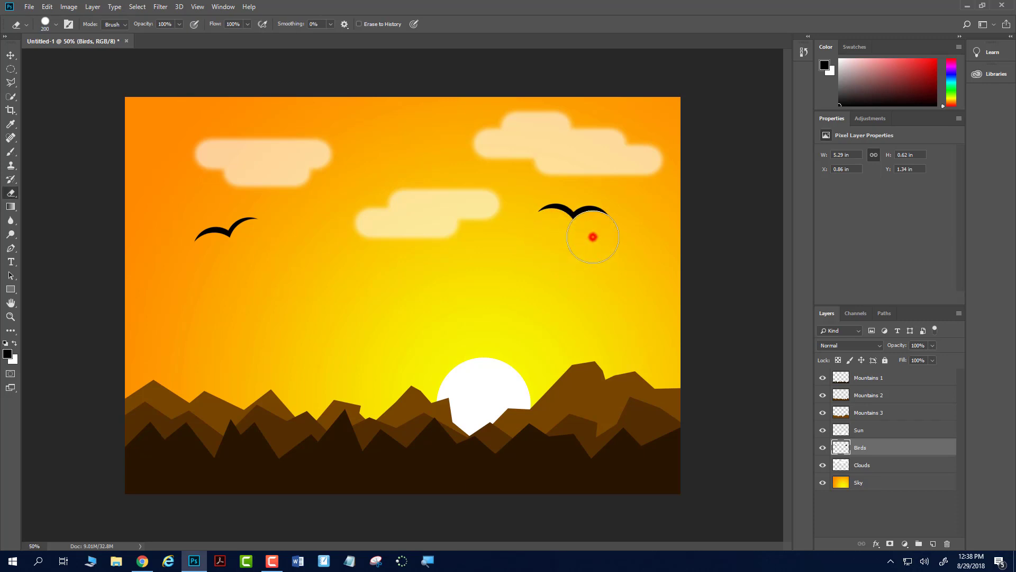